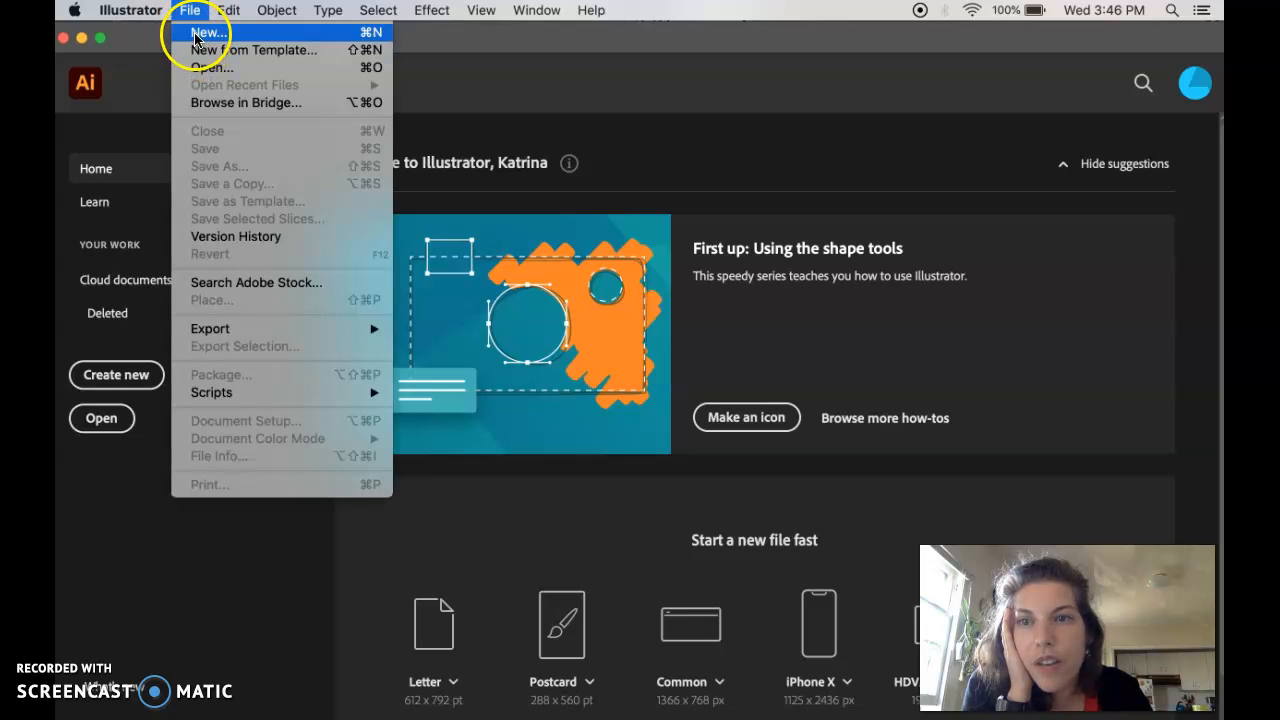
Create a new blank document with the Letter preset at 612 × 792 pt.
left_click(197, 33)
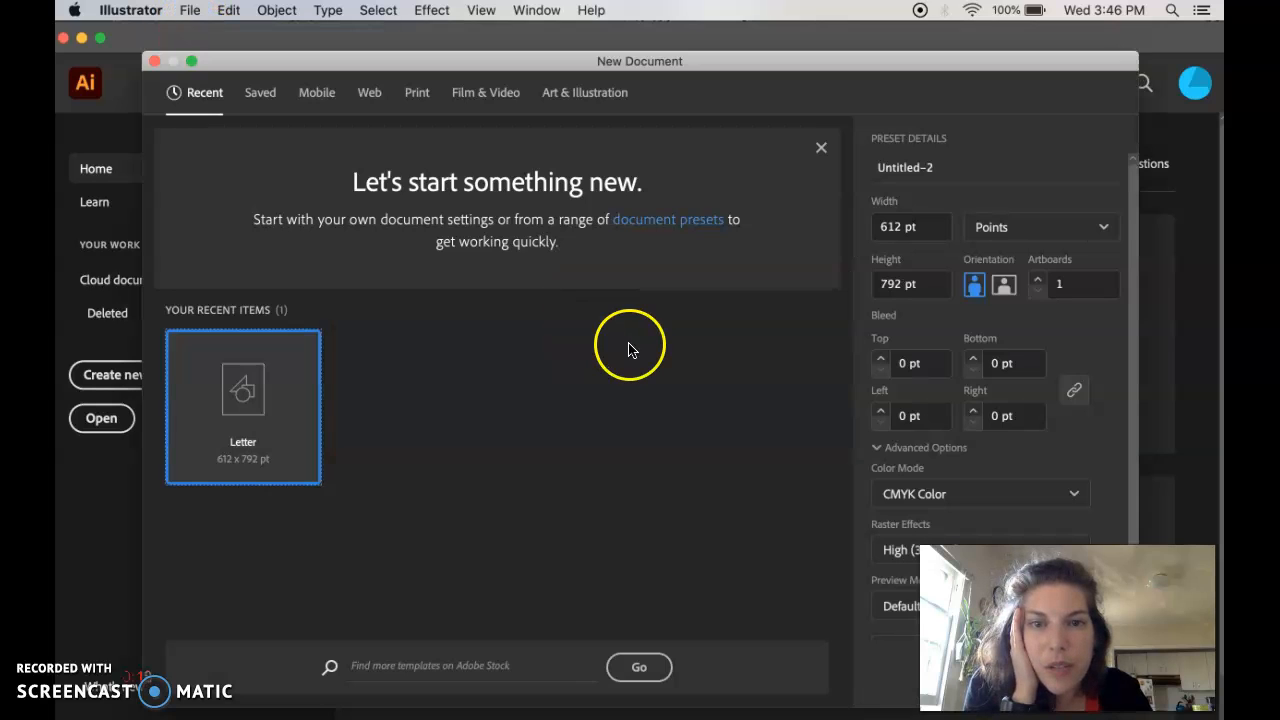
mouse_move(817, 66)
left_mouse_down()
mouse_move(803, 33)
mouse_move(801, 47)
left_mouse_up()
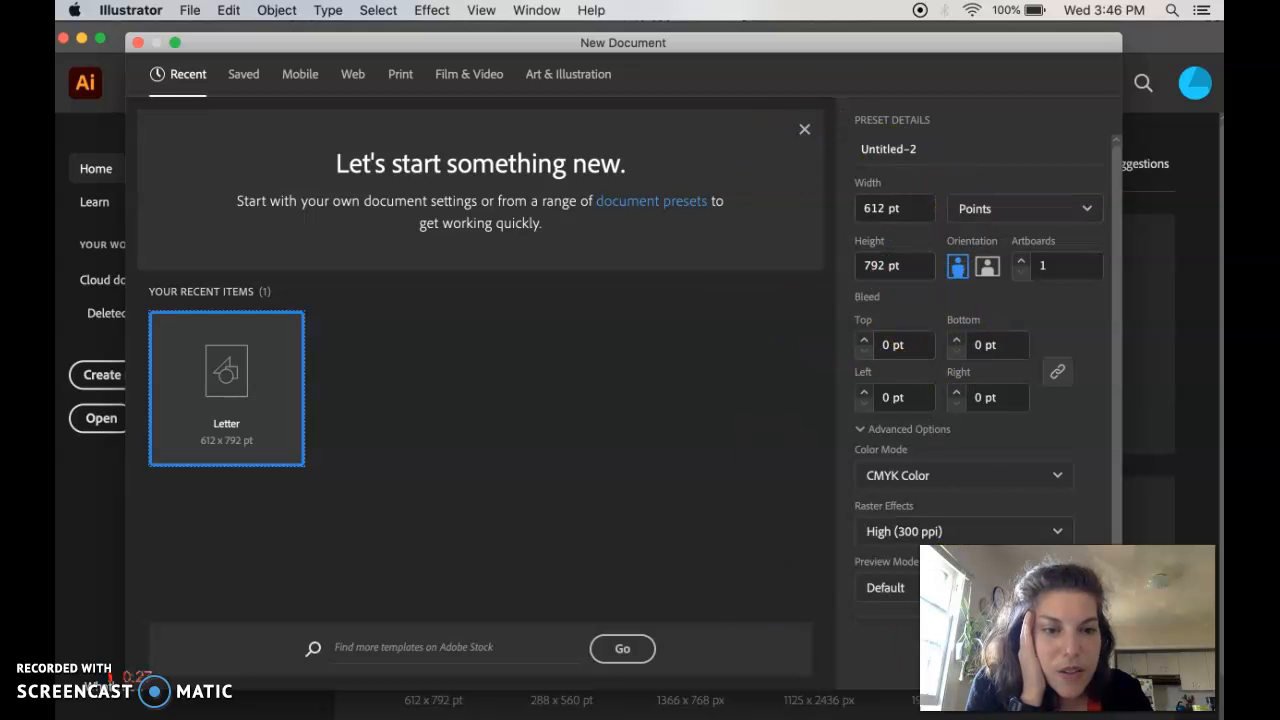
left_click(1062, 655)
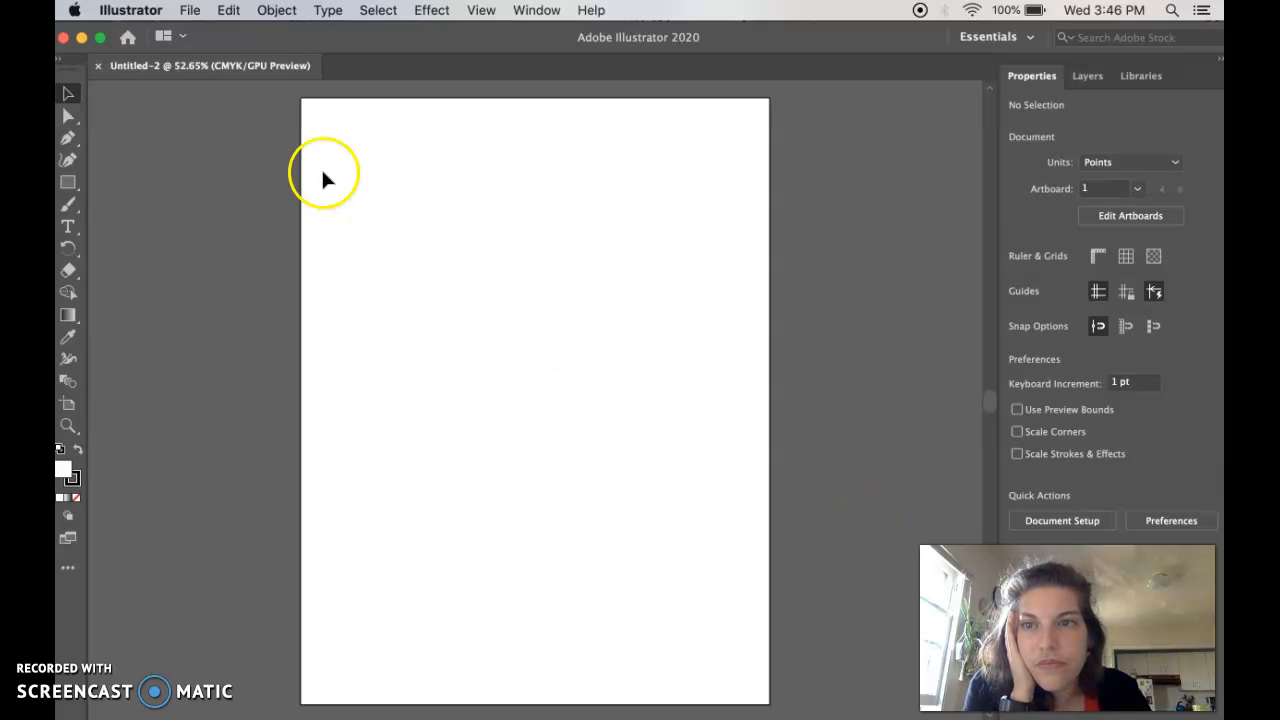
Place lettering.psd from the Desktop onto the artboard as a linked image.
left_click(196, 12)
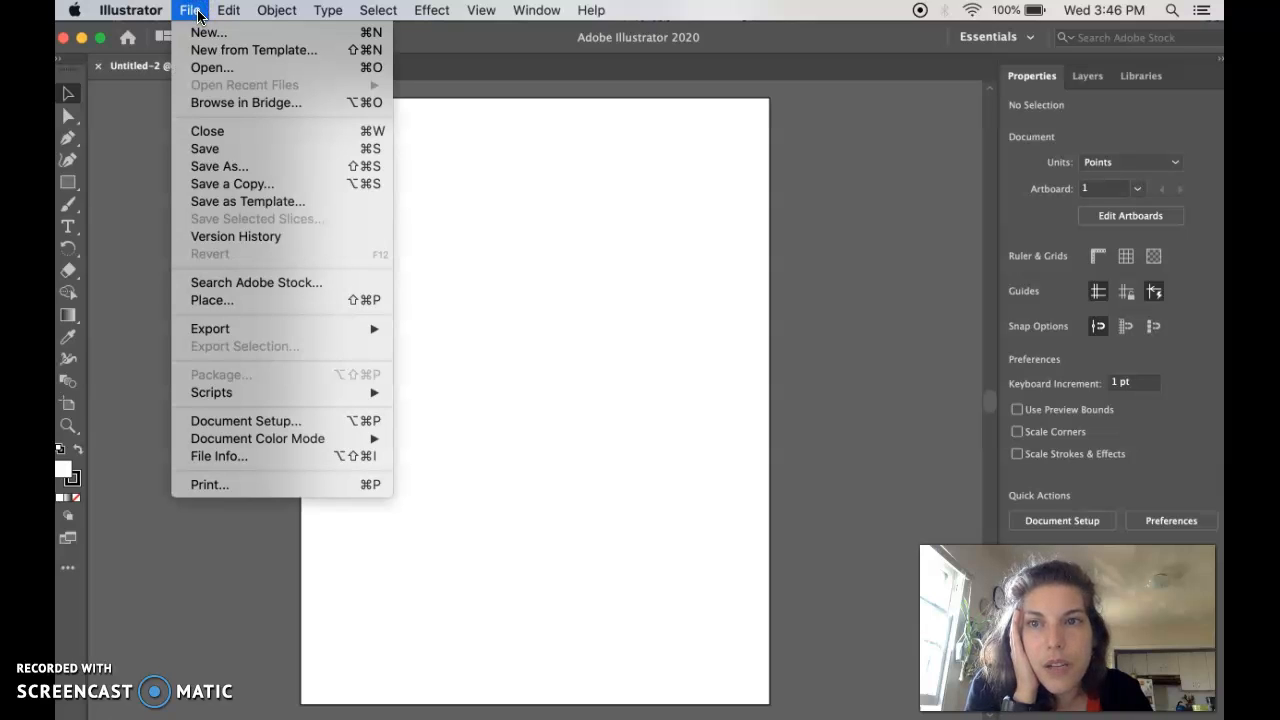
left_click(236, 303)
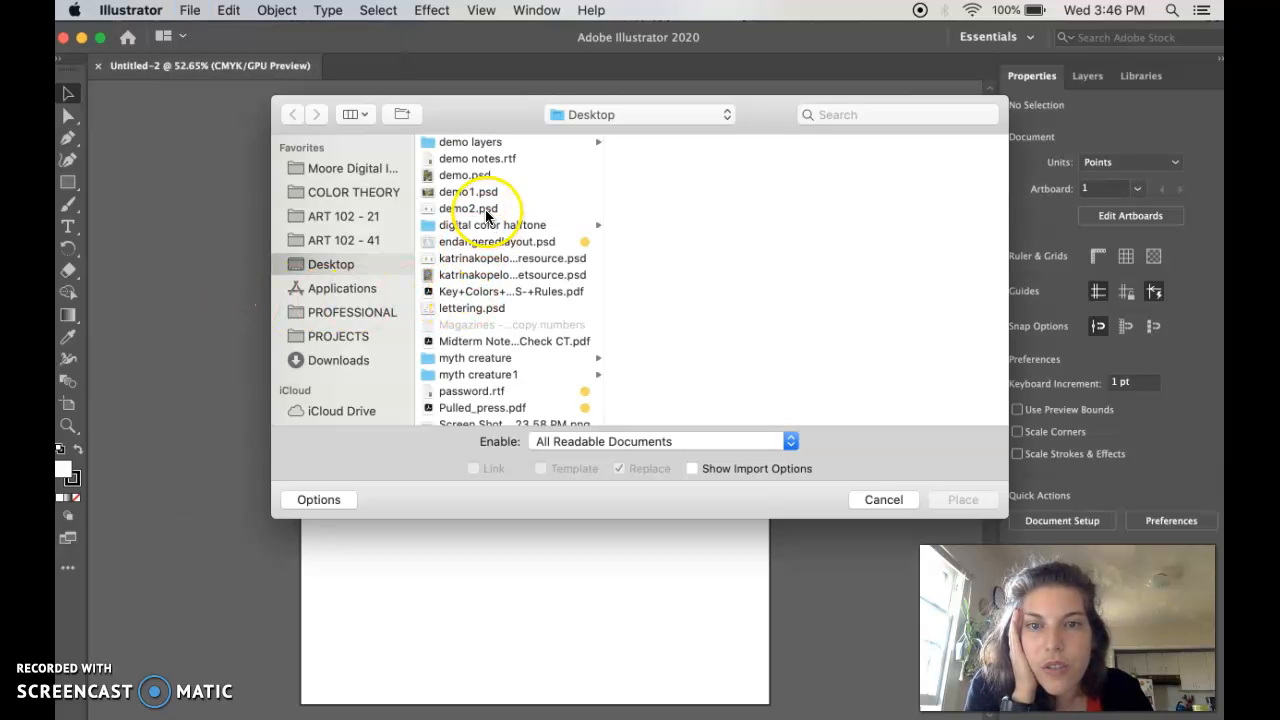
scroll(459, 292, "down", 3)
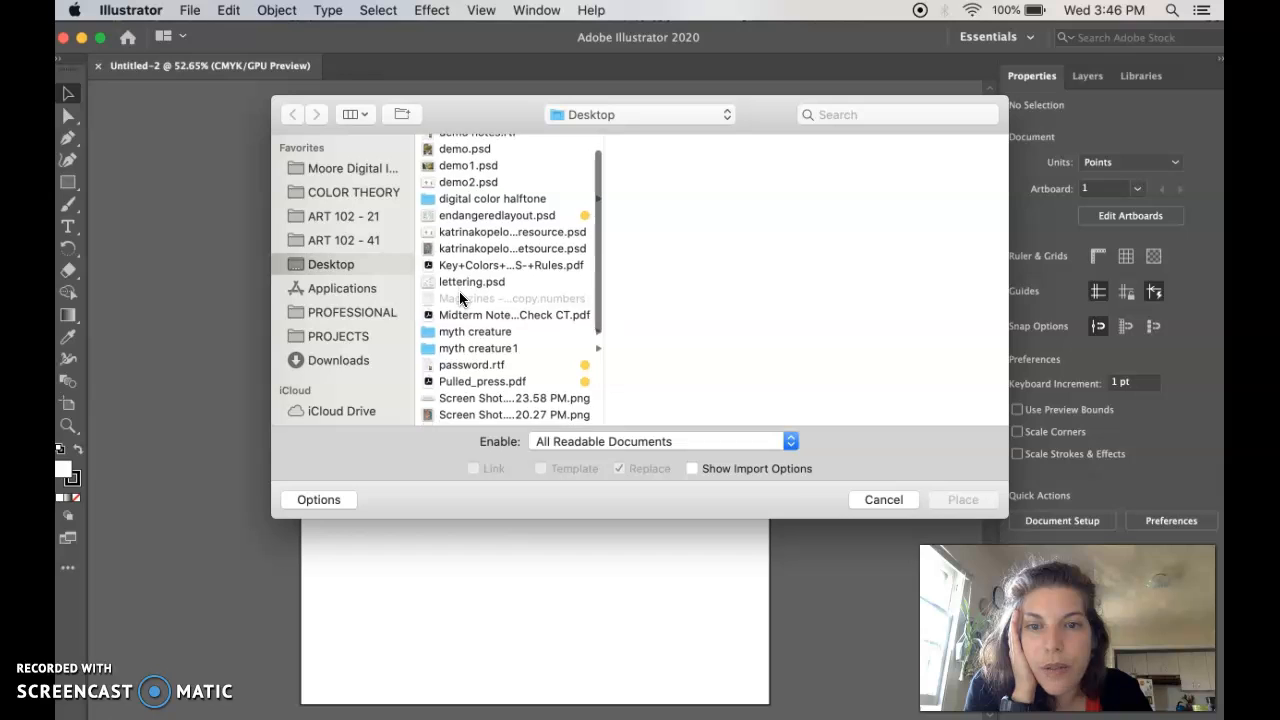
scroll(459, 291, "up", 3)
left_click(459, 291)
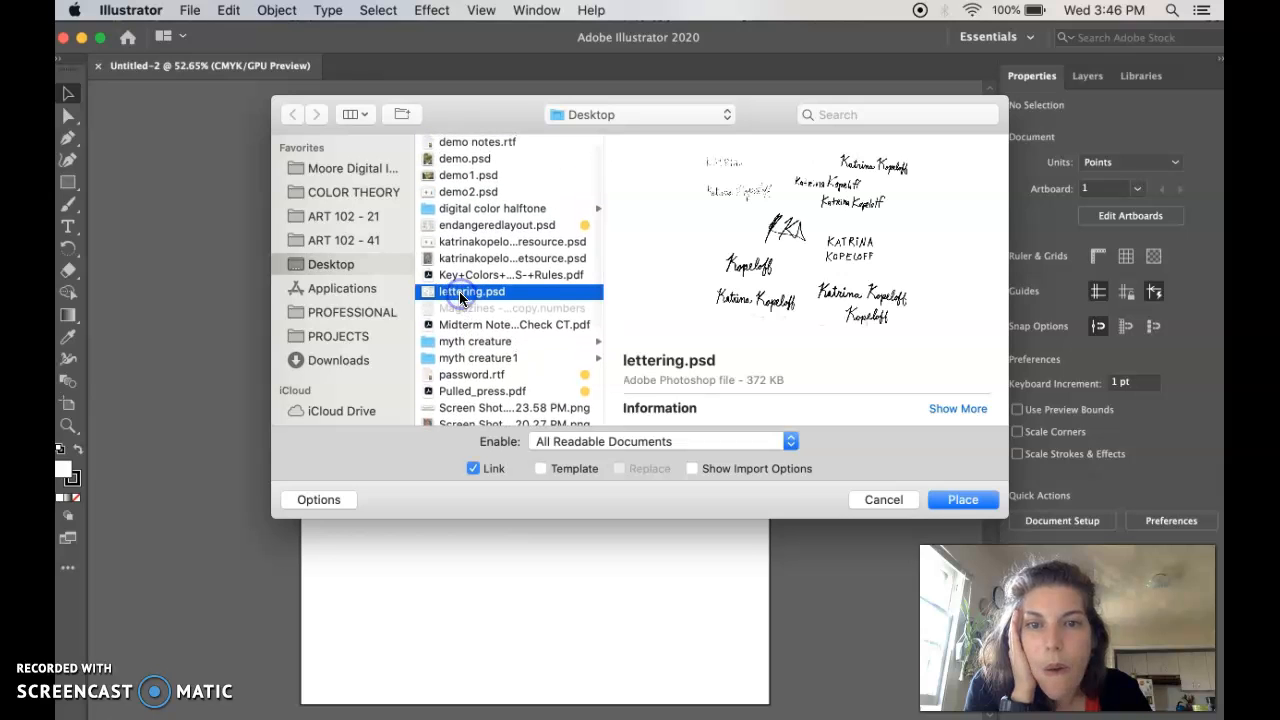
left_click(960, 499)
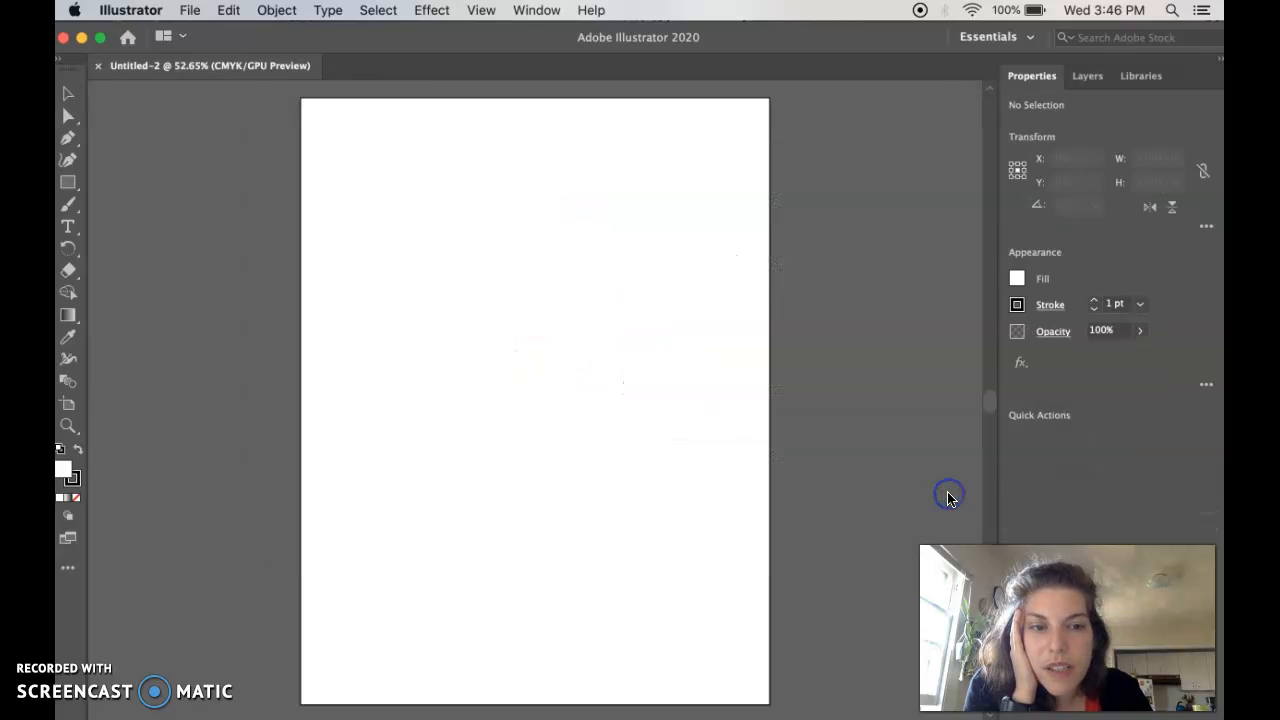
left_click(324, 175)
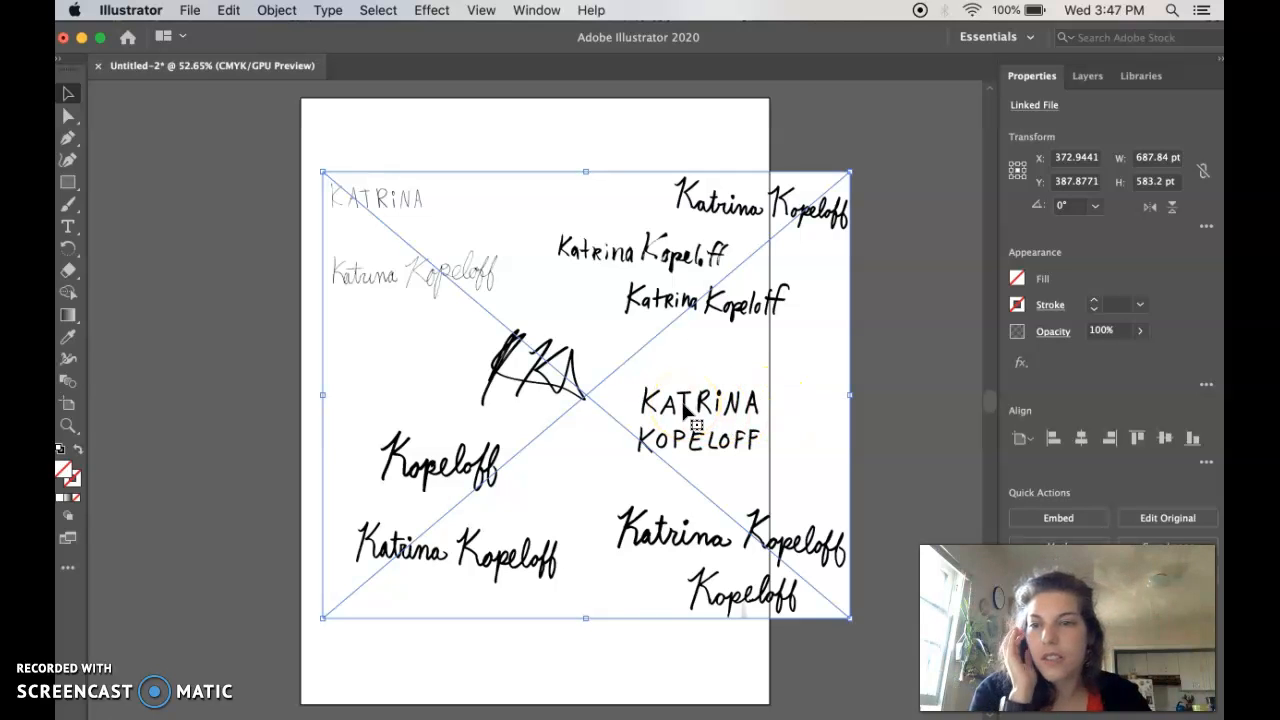
Resize the artboard to about 738.66 × 625.3 pt by fitting its top, right and bottom edges to the image.
left_click(70, 409)
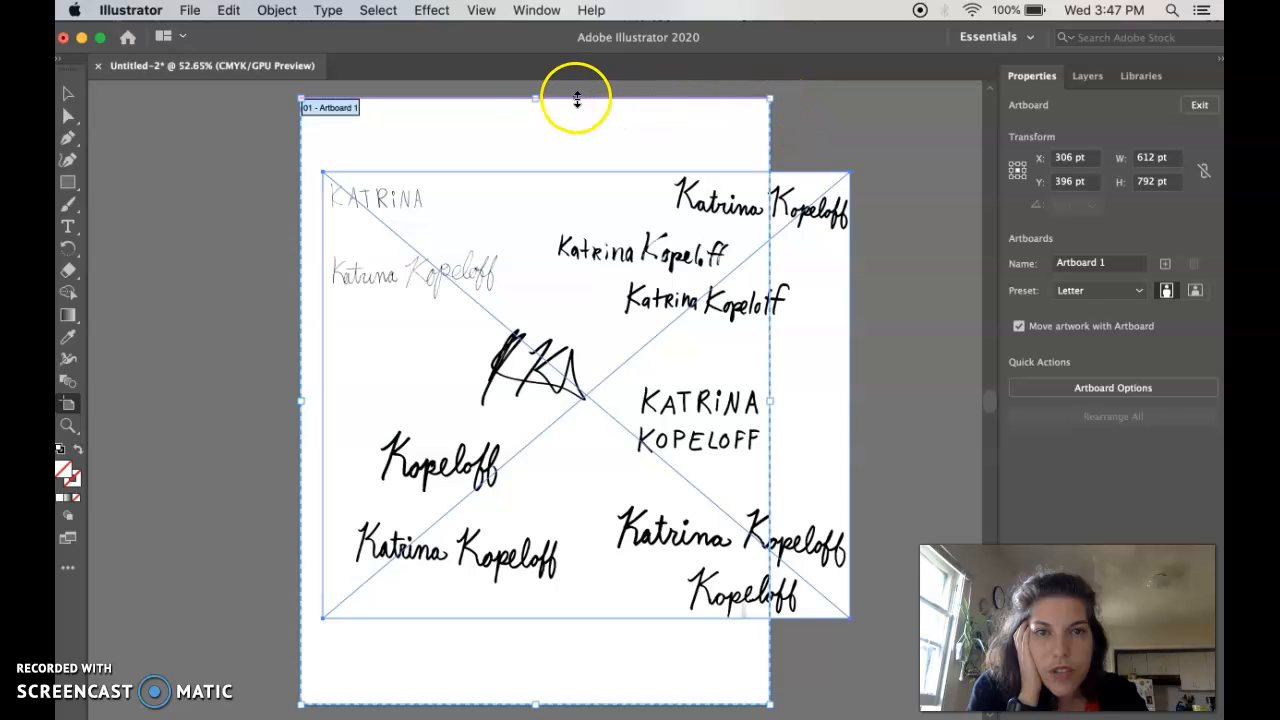
left_click_drag(532, 99, 533, 152)
left_click_drag(773, 429, 866, 428)
left_click_drag(584, 698, 580, 630)
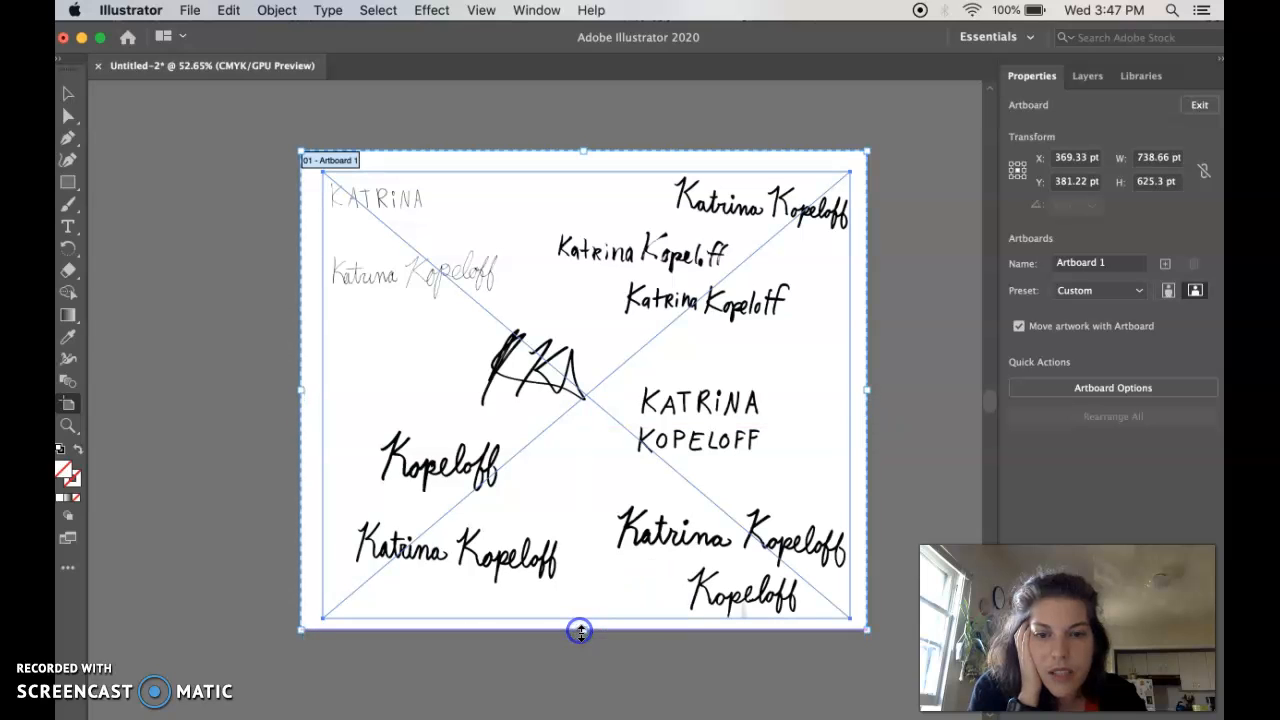
left_click(68, 97)
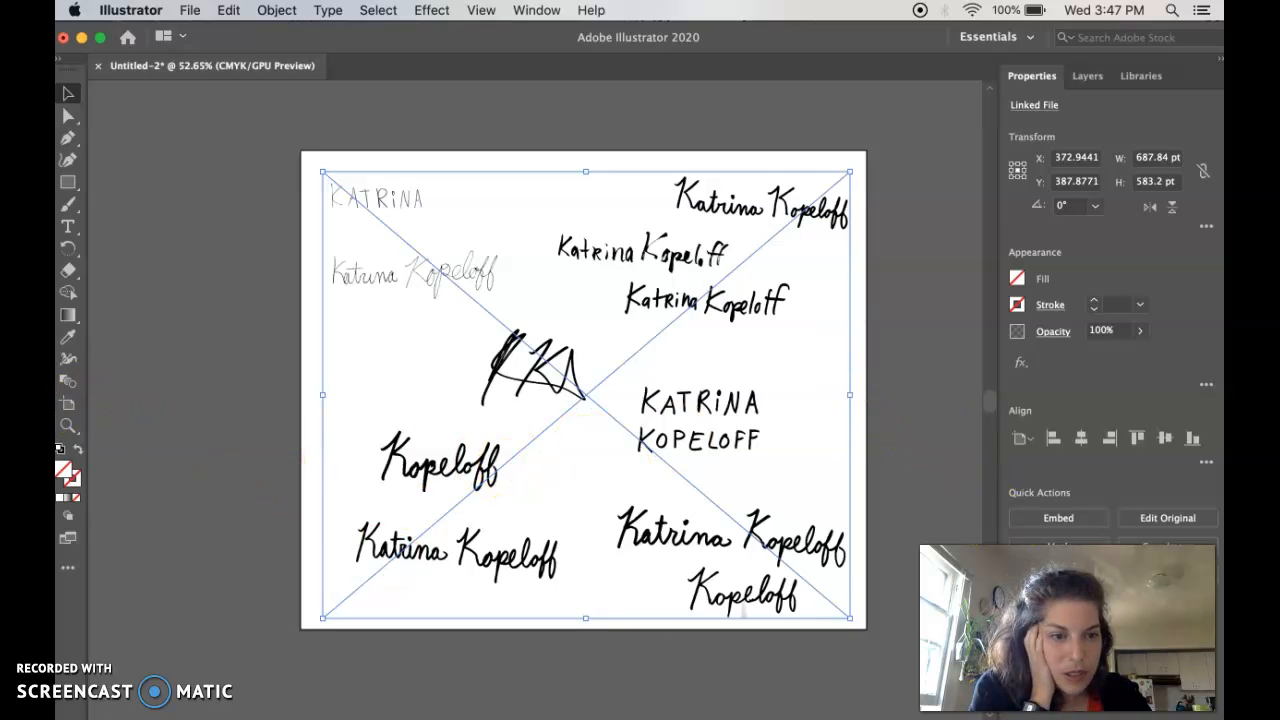
Float the Properties panel over the canvas, collapse the Layers/Libraries dock, and reselect the scan.
left_click_drag(1028, 77, 134, 105)
left_click(621, 130)
left_click(578, 262)
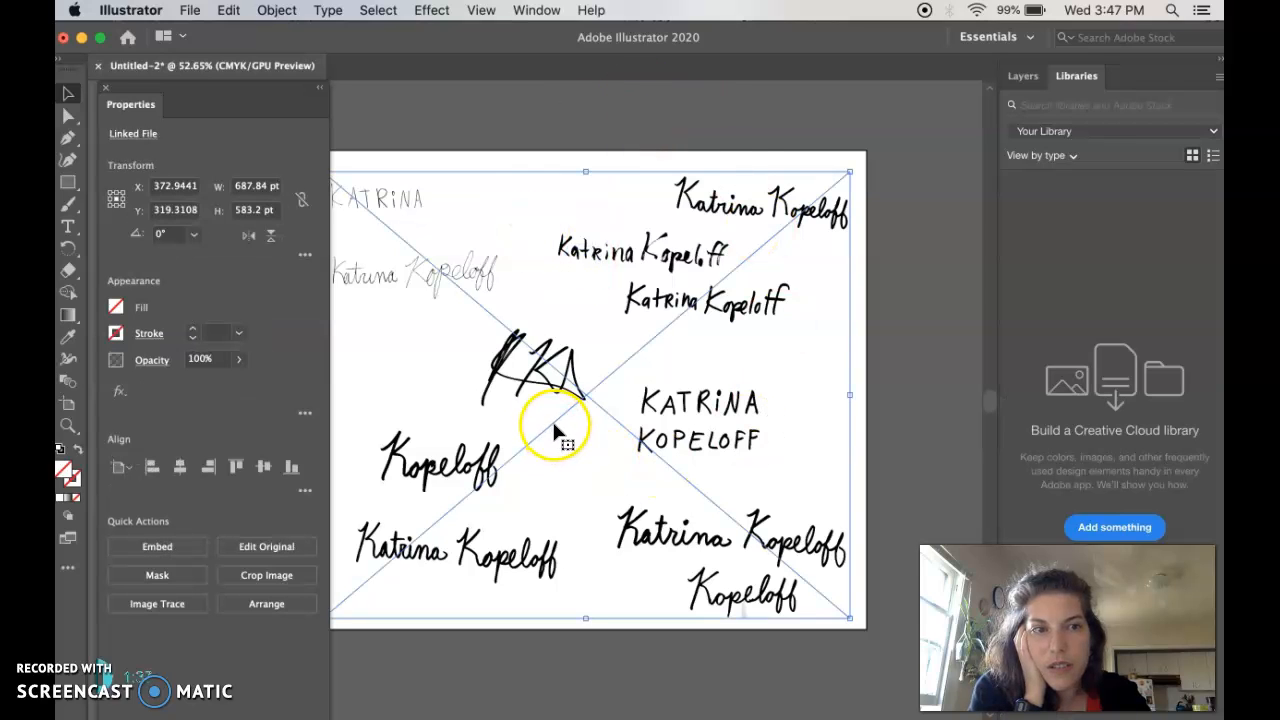
left_click(1219, 66)
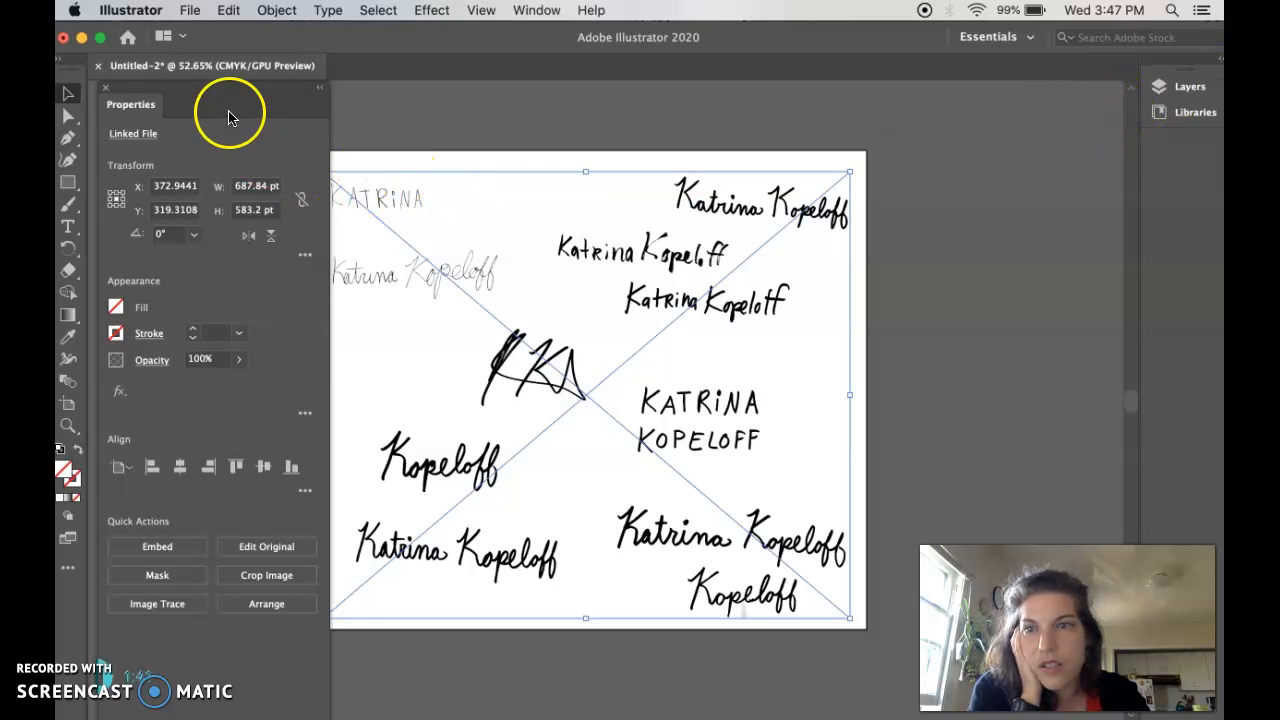
mouse_move(150, 108)
left_mouse_down()
mouse_move(237, 118)
mouse_move(171, 120)
mouse_move(158, 98)
left_mouse_up()
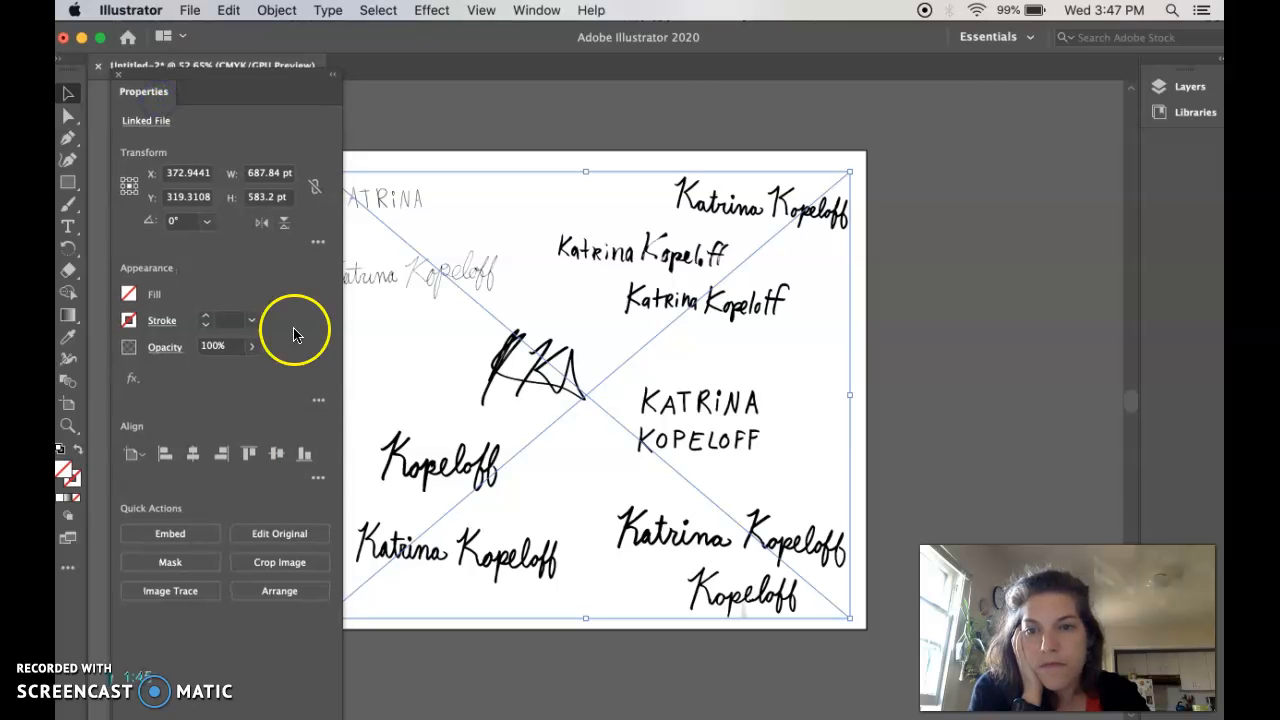
Trace the signatures image with the Sketched Art preset.
left_click(171, 591)
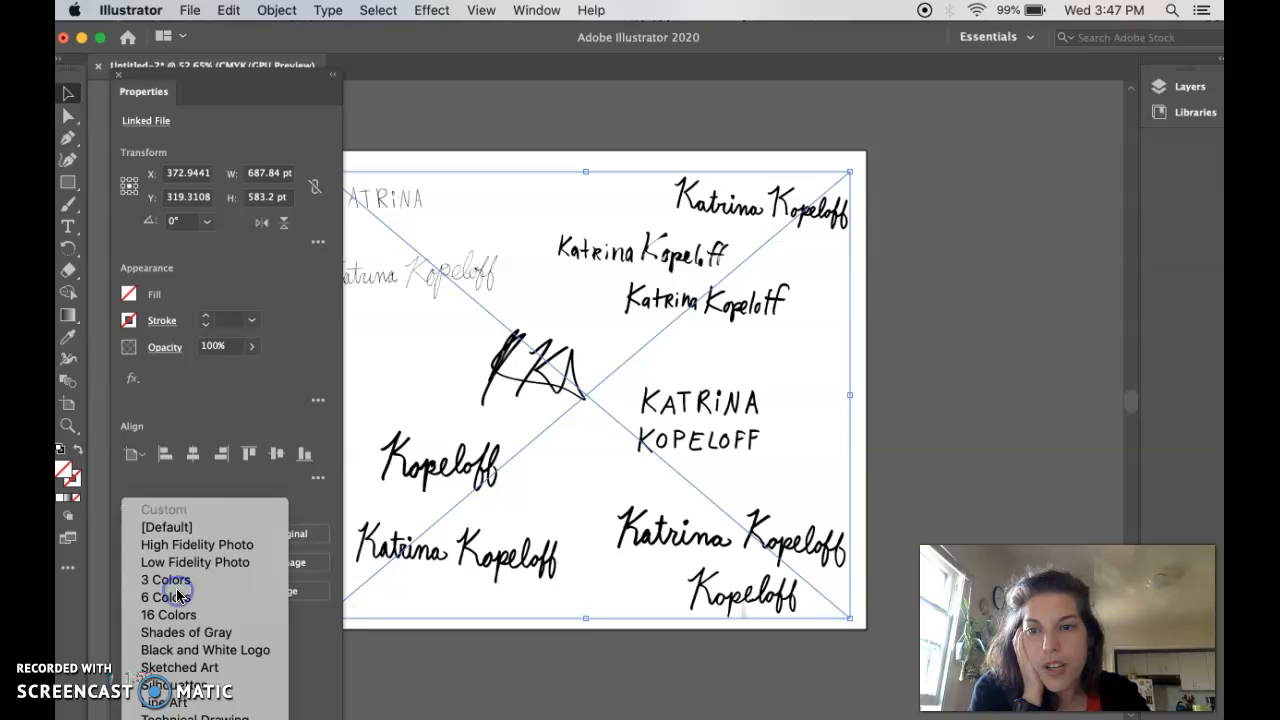
left_click(175, 668)
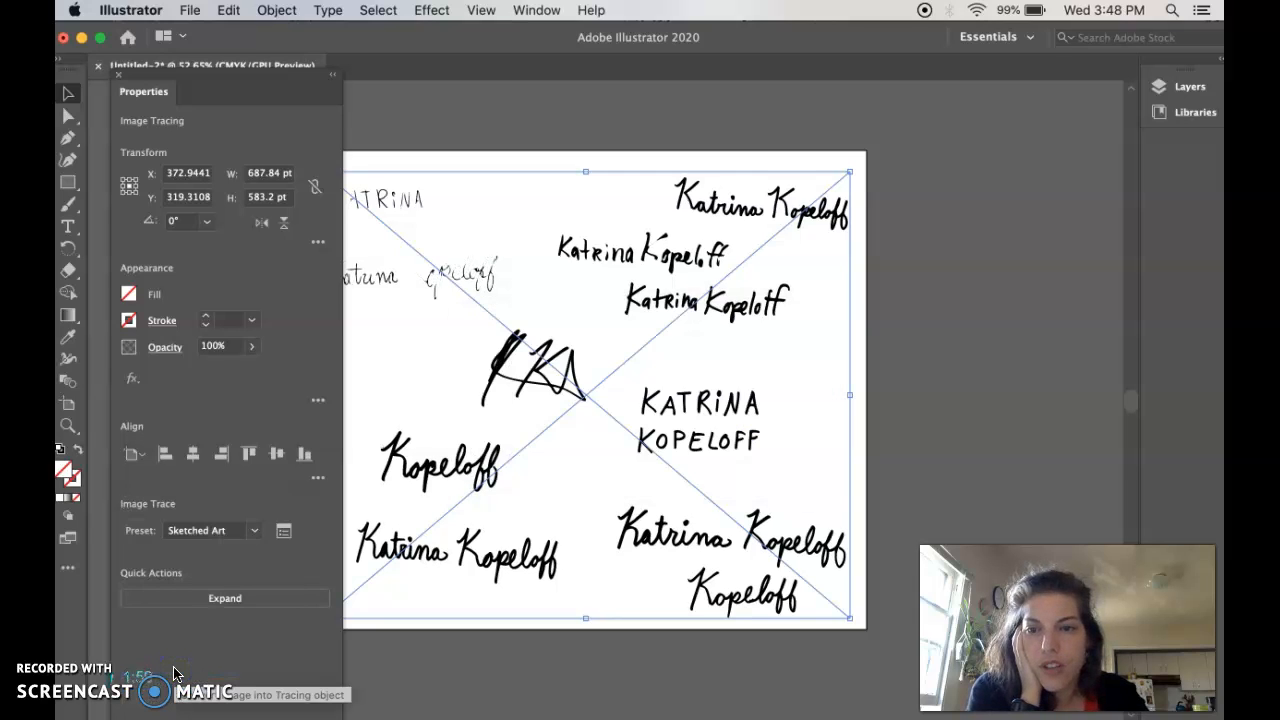
left_click_drag(135, 88, 697, 53)
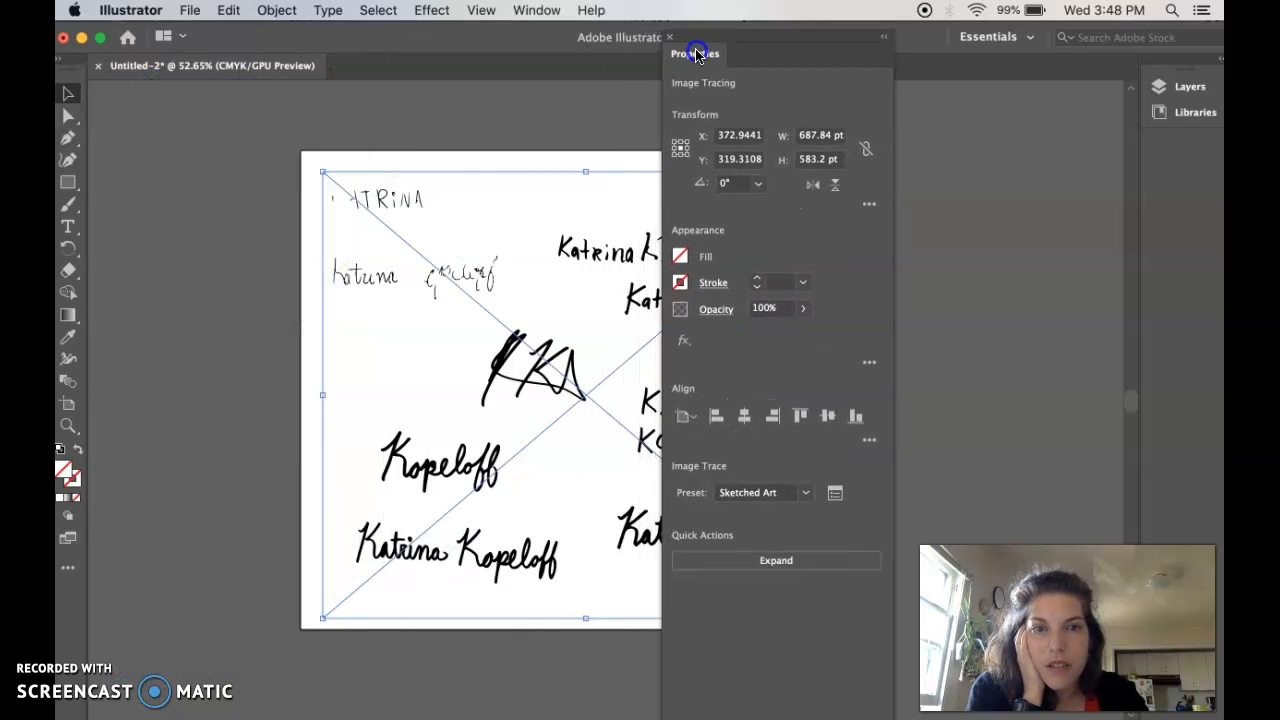
Pan and zoom around the artwork to inspect the traced signatures.
left_click_drag(547, 357, 338, 346)
scroll(337, 347, "up", 3)
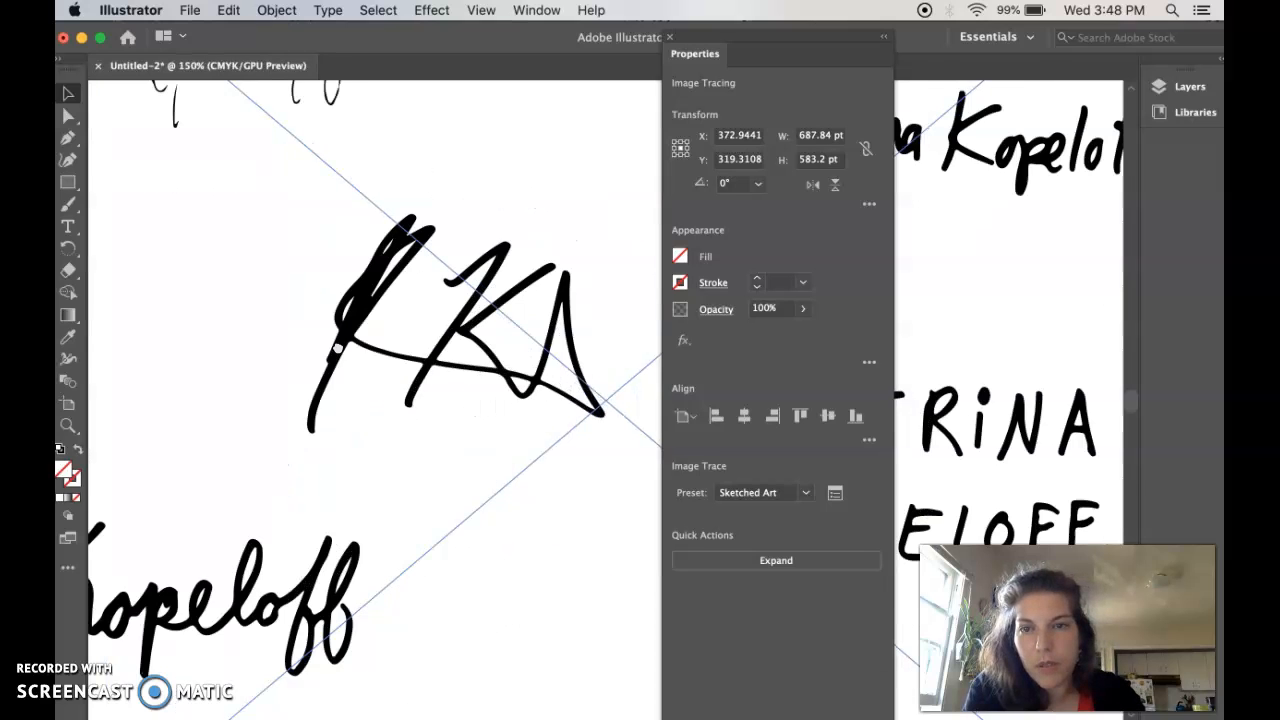
mouse_move(460, 523)
left_mouse_down()
mouse_move(503, 609)
mouse_move(615, 690)
left_mouse_up()
left_click_drag(480, 466, 100, 391)
mouse_move(380, 466)
left_mouse_down()
mouse_move(398, 369)
mouse_move(414, 400)
mouse_move(410, 335)
left_mouse_up()
key("super+minus")
mouse_move(521, 354)
left_mouse_down()
mouse_move(654, 283)
mouse_move(577, 354)
left_mouse_up()
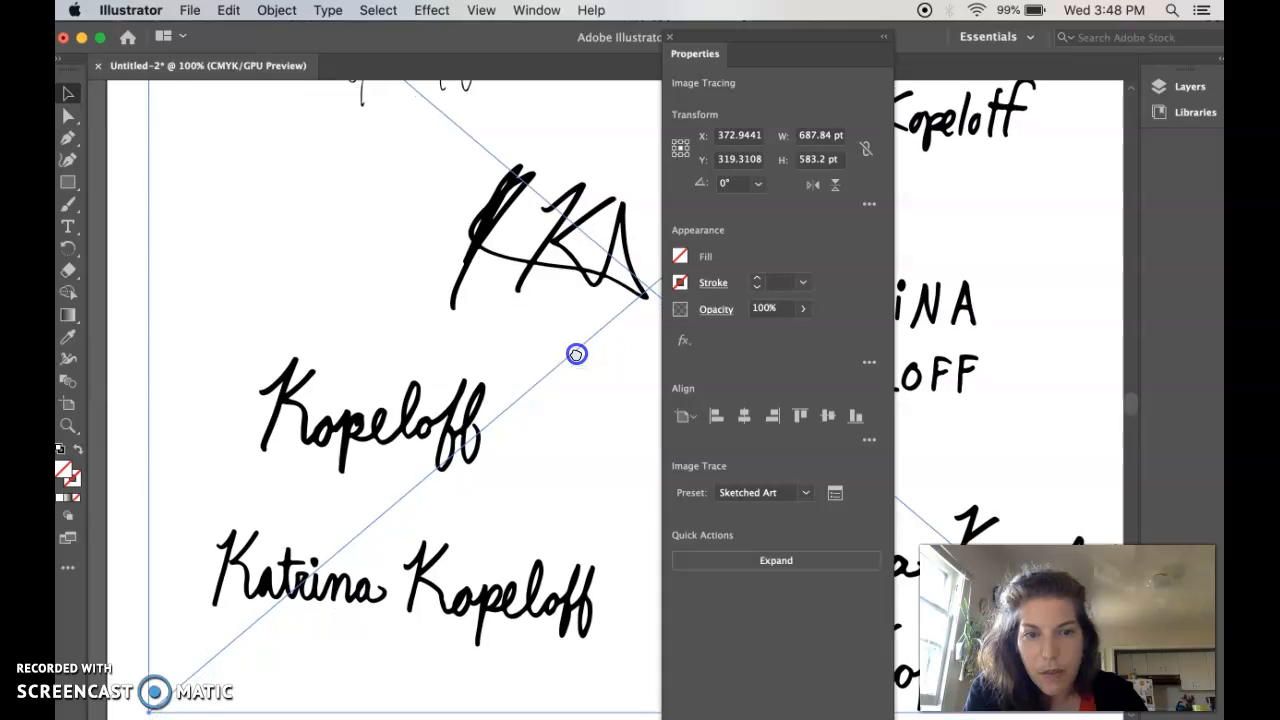
Open the full Image Trace settings and float the panel beside the signatures.
left_click(835, 495)
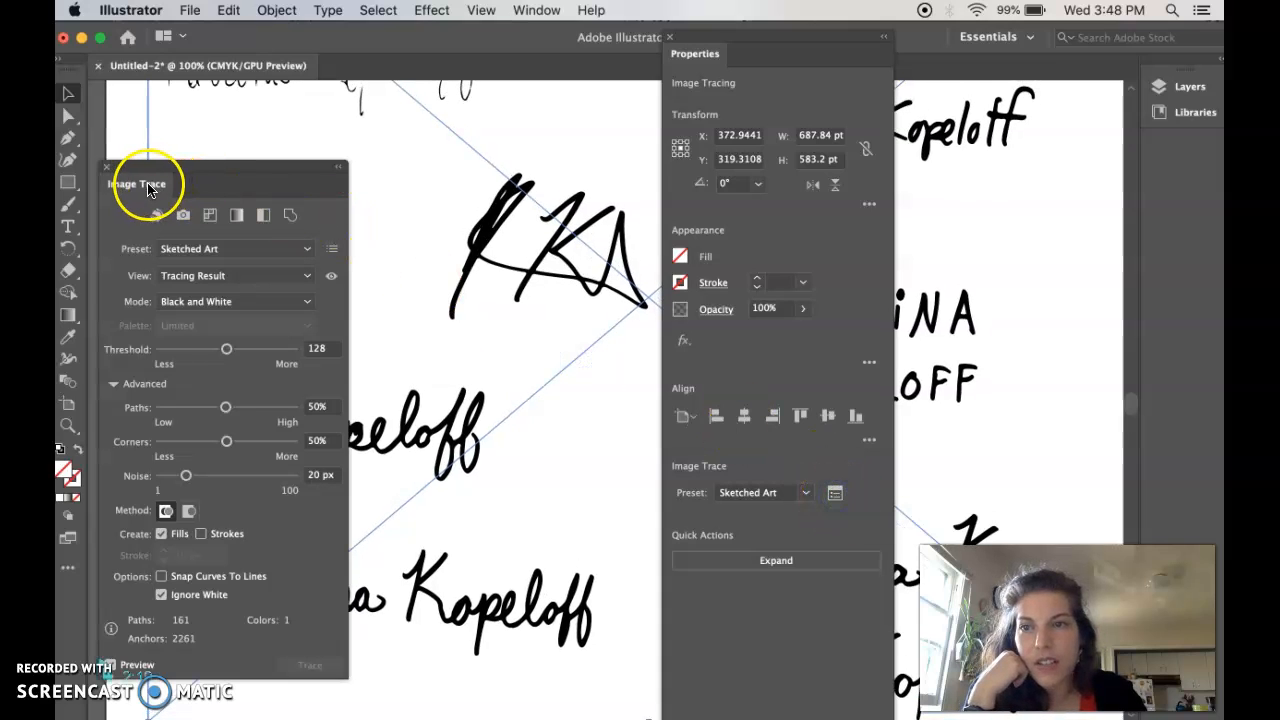
mouse_move(137, 190)
left_mouse_down()
mouse_move(714, 157)
mouse_move(714, 91)
left_mouse_up()
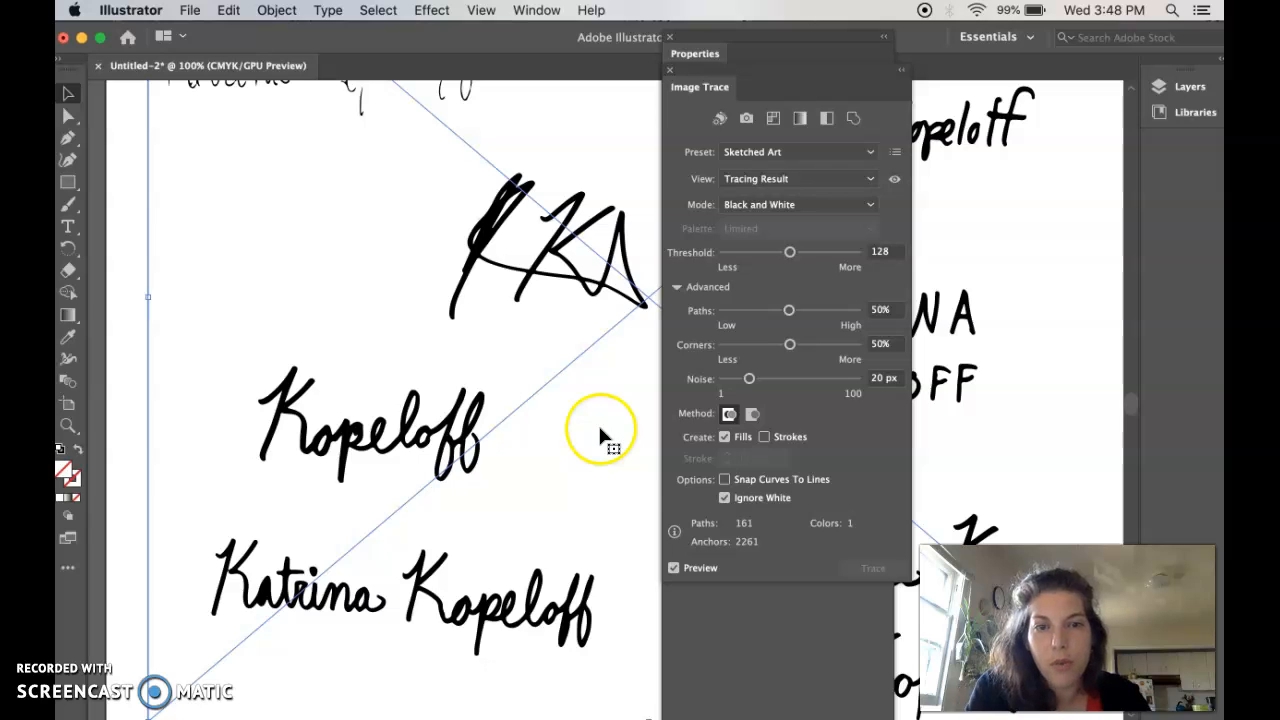
left_click(676, 287)
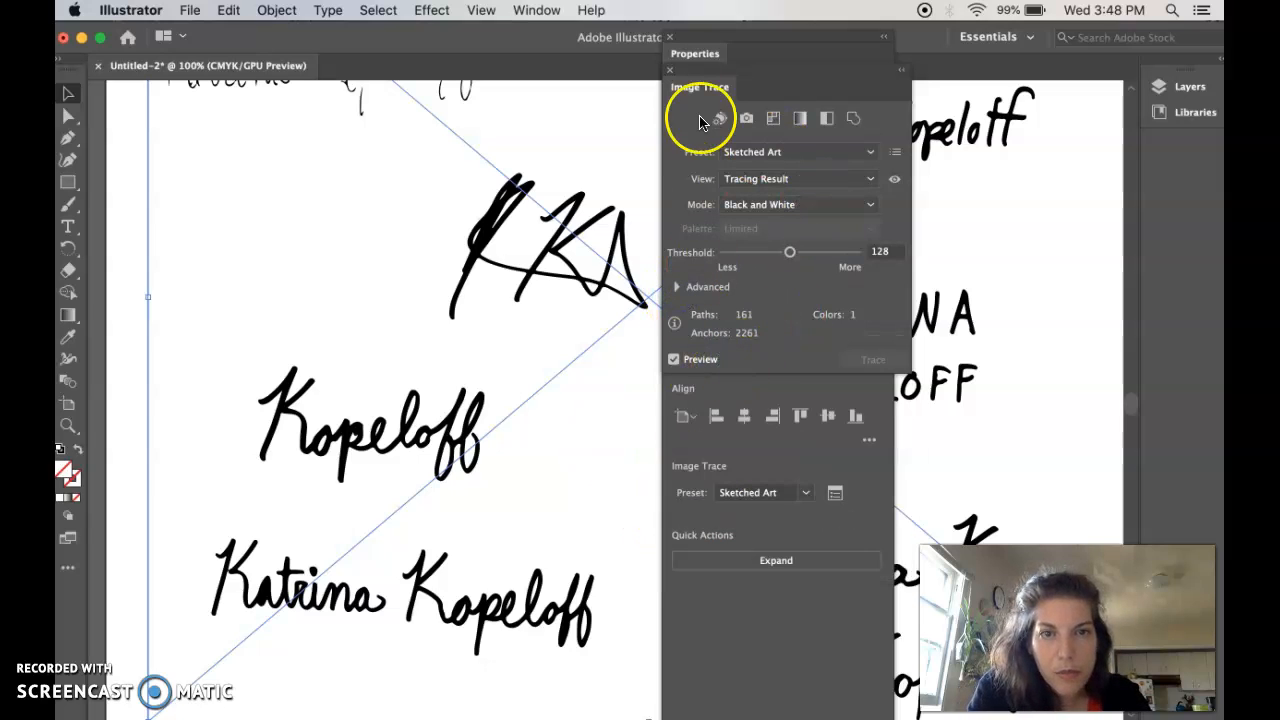
mouse_move(692, 86)
left_mouse_down()
mouse_move(438, 88)
mouse_move(408, 76)
left_mouse_up()
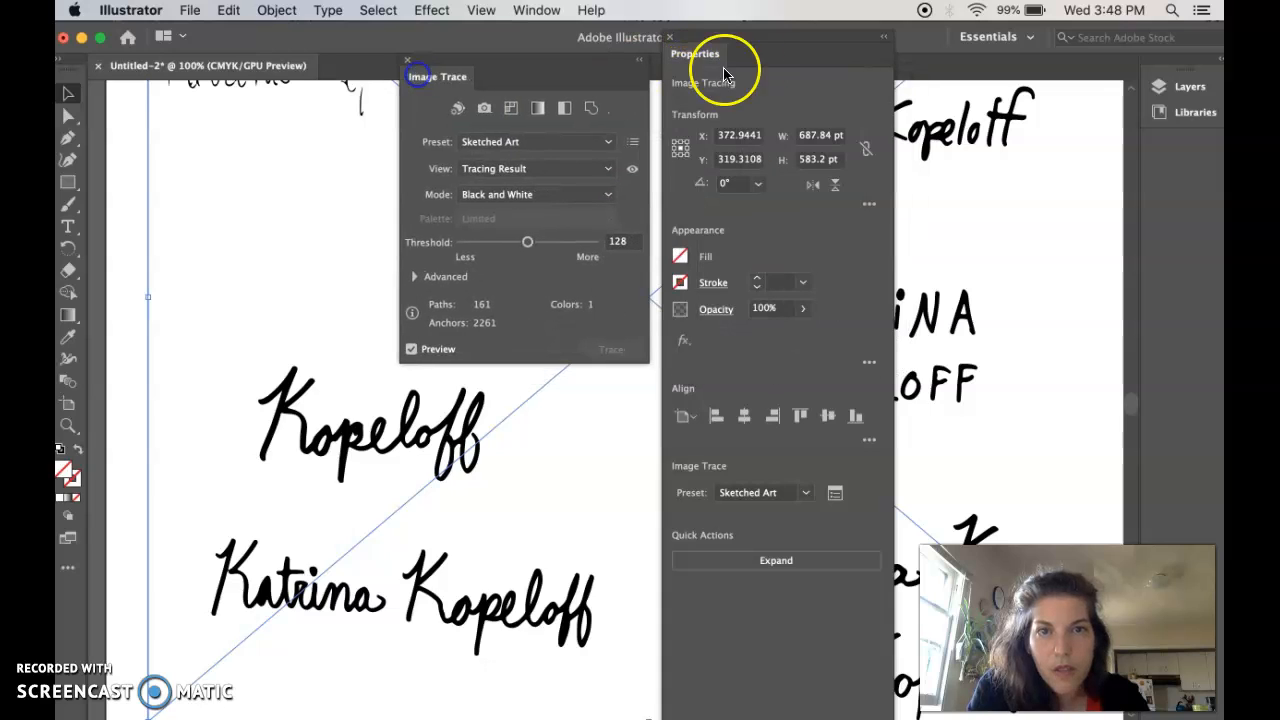
left_click_drag(694, 52, 893, 70)
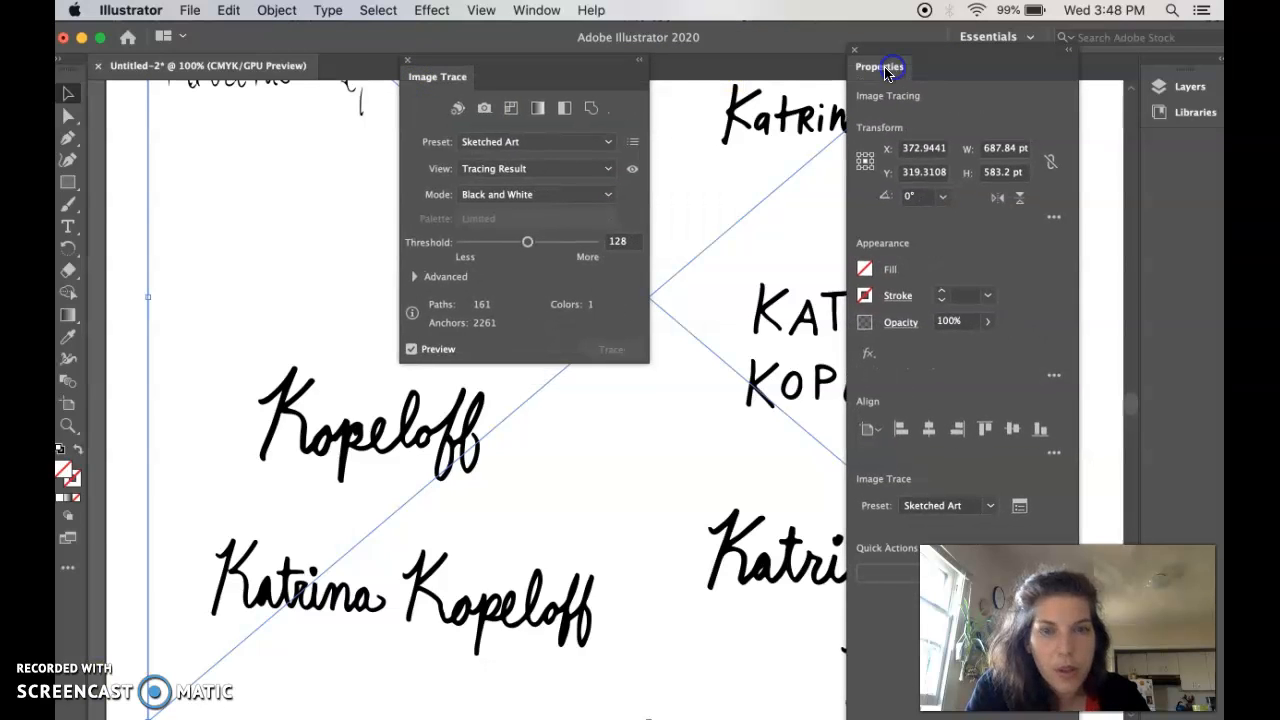
double_click(430, 78)
double_click(430, 78)
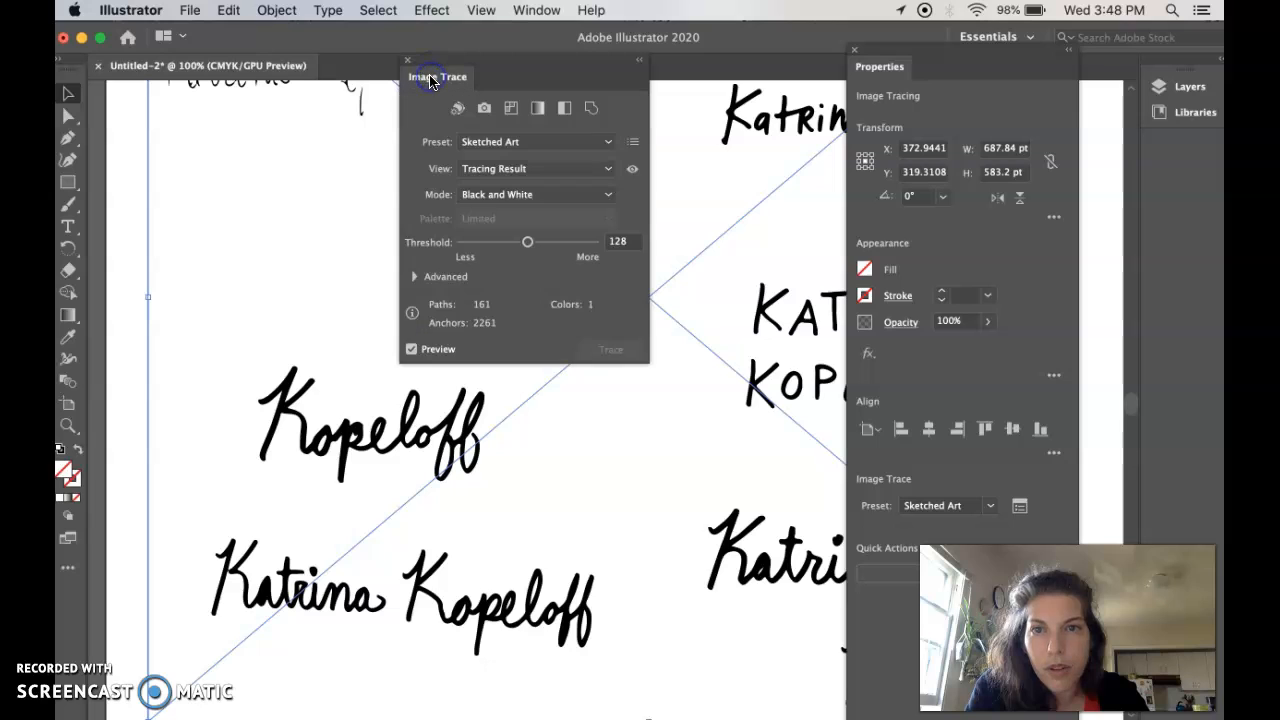
left_click_drag(430, 80, 628, 80)
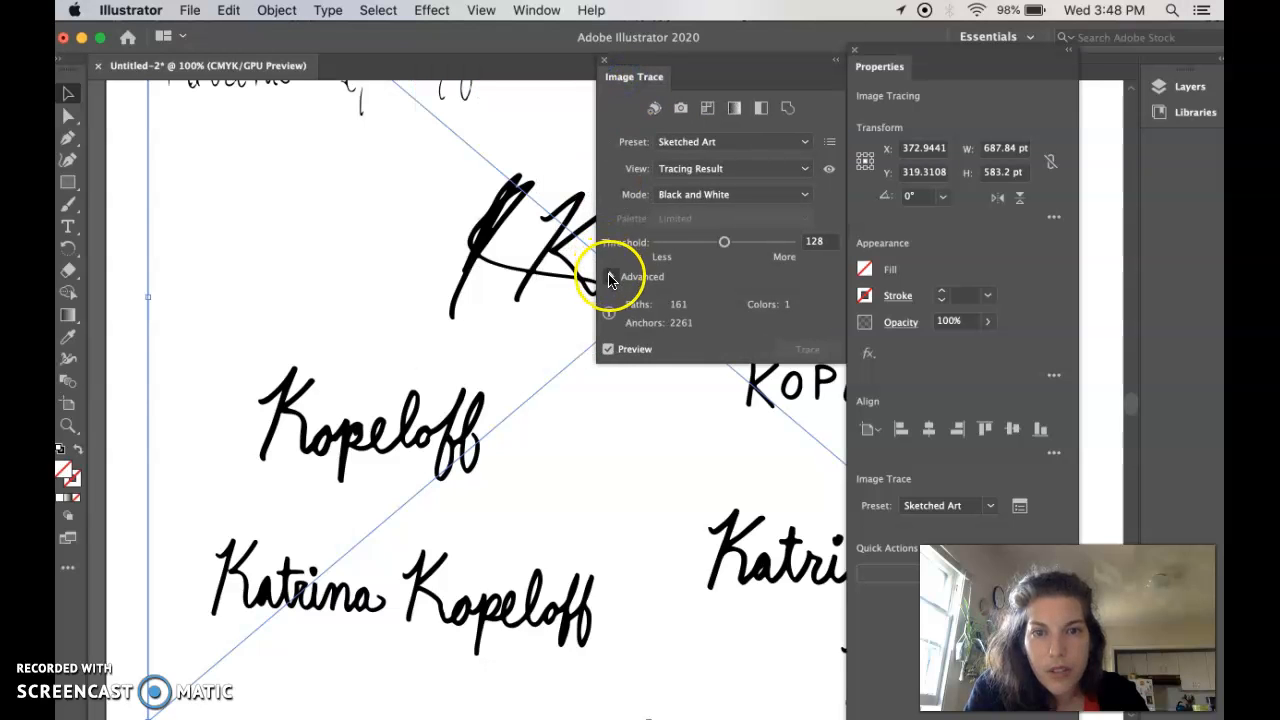
Keep Black and White mode with Ignore White, set Corners to 61%, and expand the trace.
left_click(610, 277)
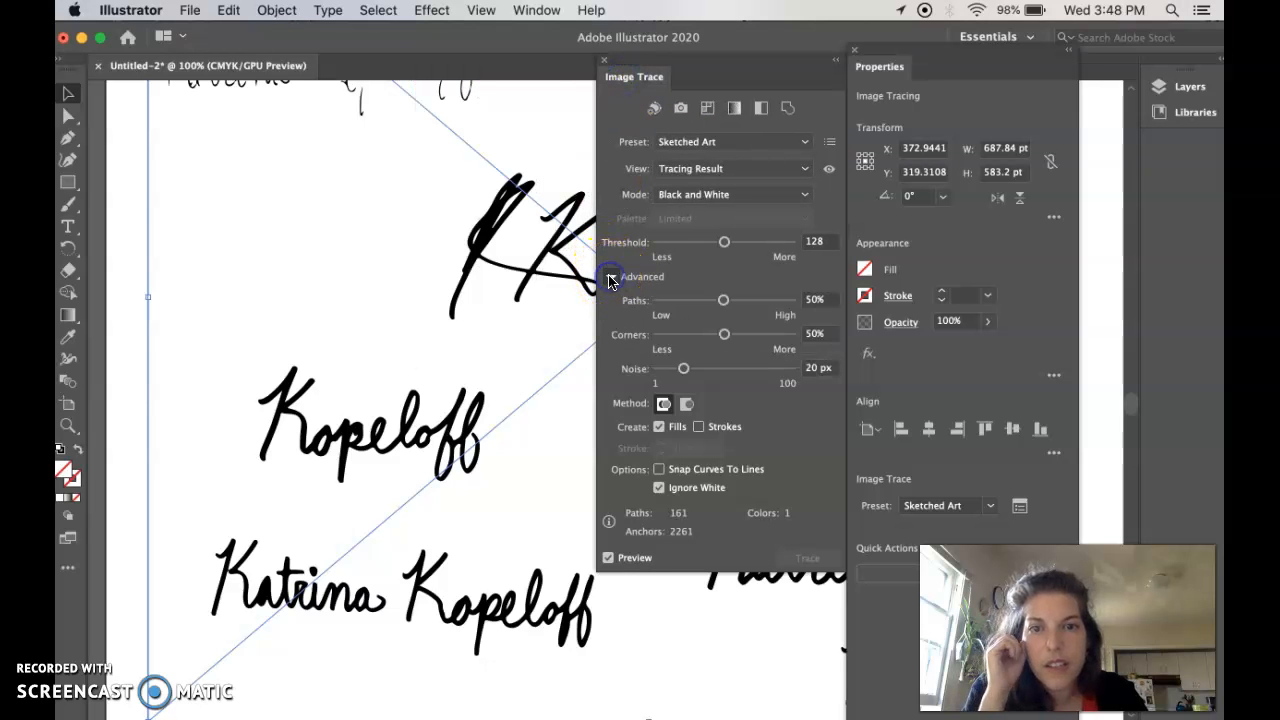
left_click(658, 489)
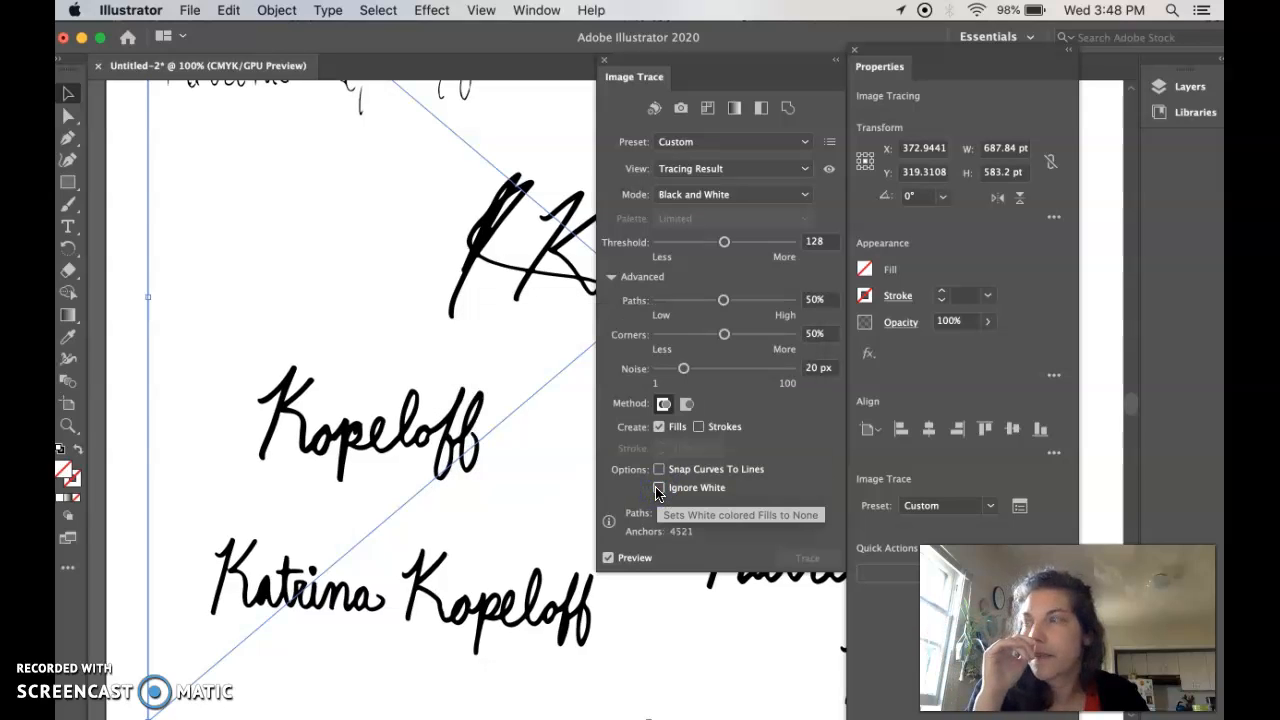
left_click(658, 489)
left_click(658, 489)
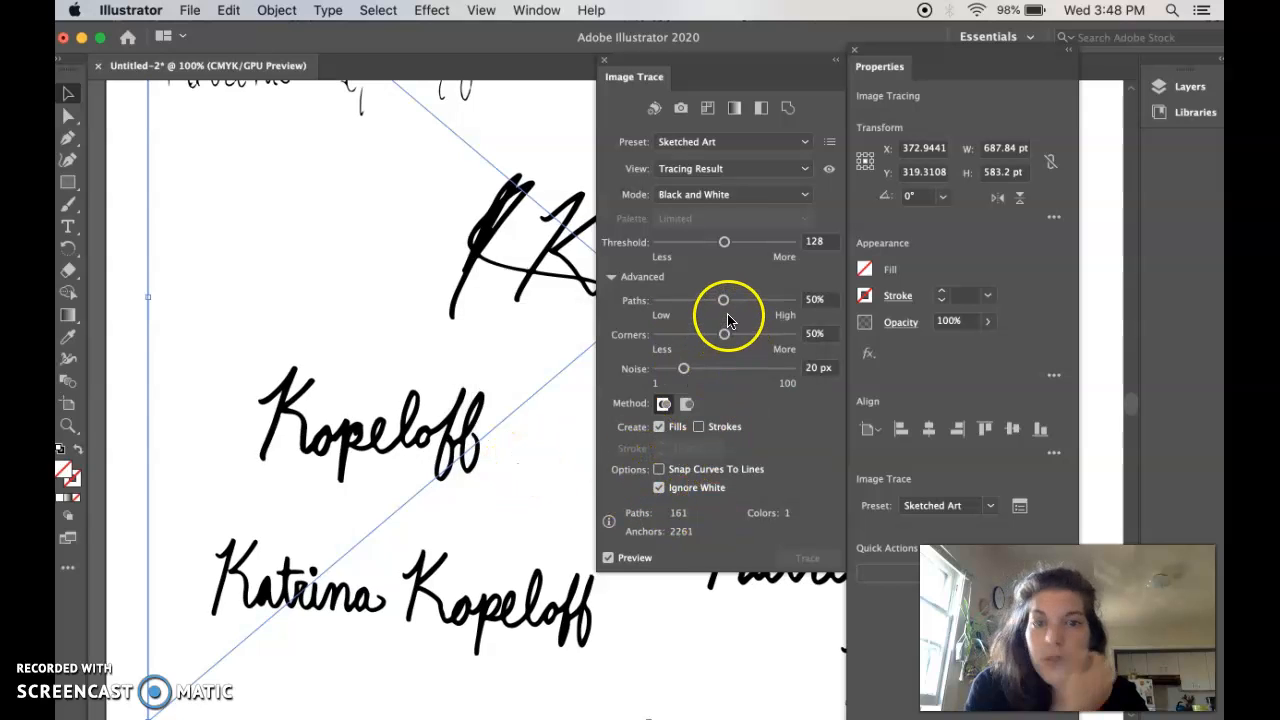
left_click(688, 196)
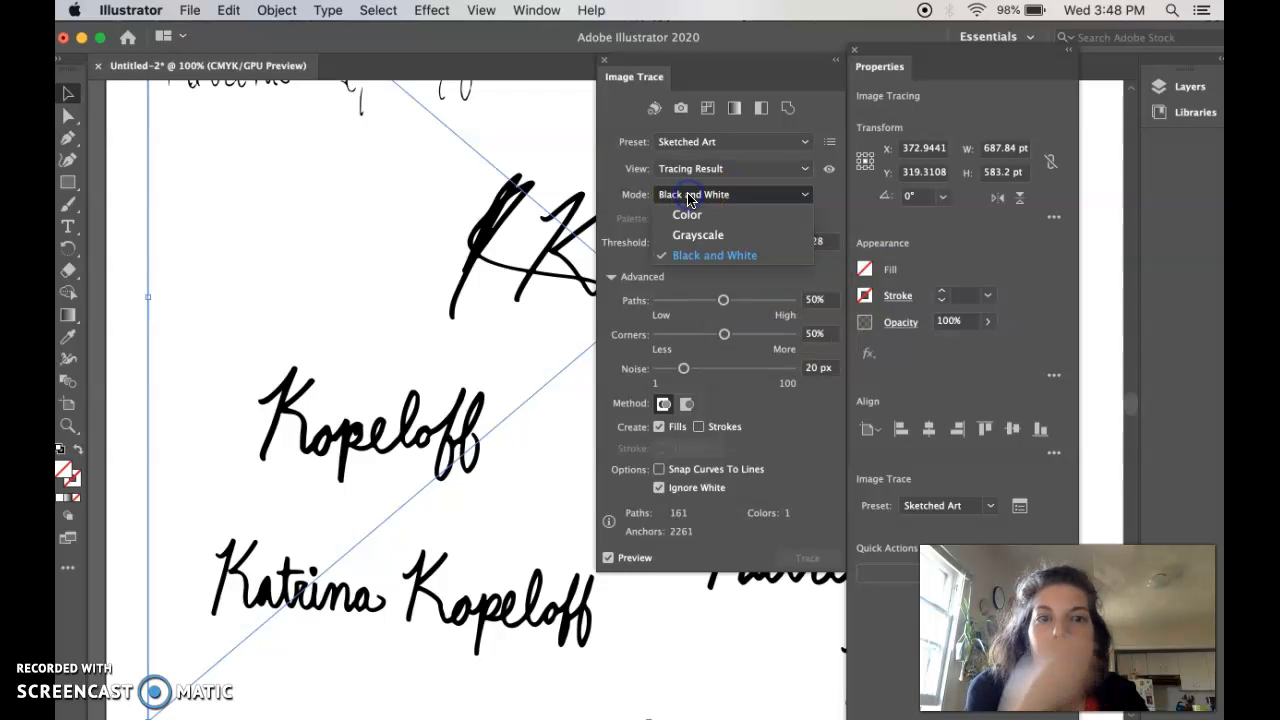
left_click(690, 258)
mouse_move(500, 343)
left_mouse_down()
mouse_move(334, 349)
mouse_move(237, 437)
mouse_move(171, 414)
left_mouse_up()
mouse_move(457, 406)
left_mouse_down()
mouse_move(503, 434)
mouse_move(483, 457)
left_mouse_up()
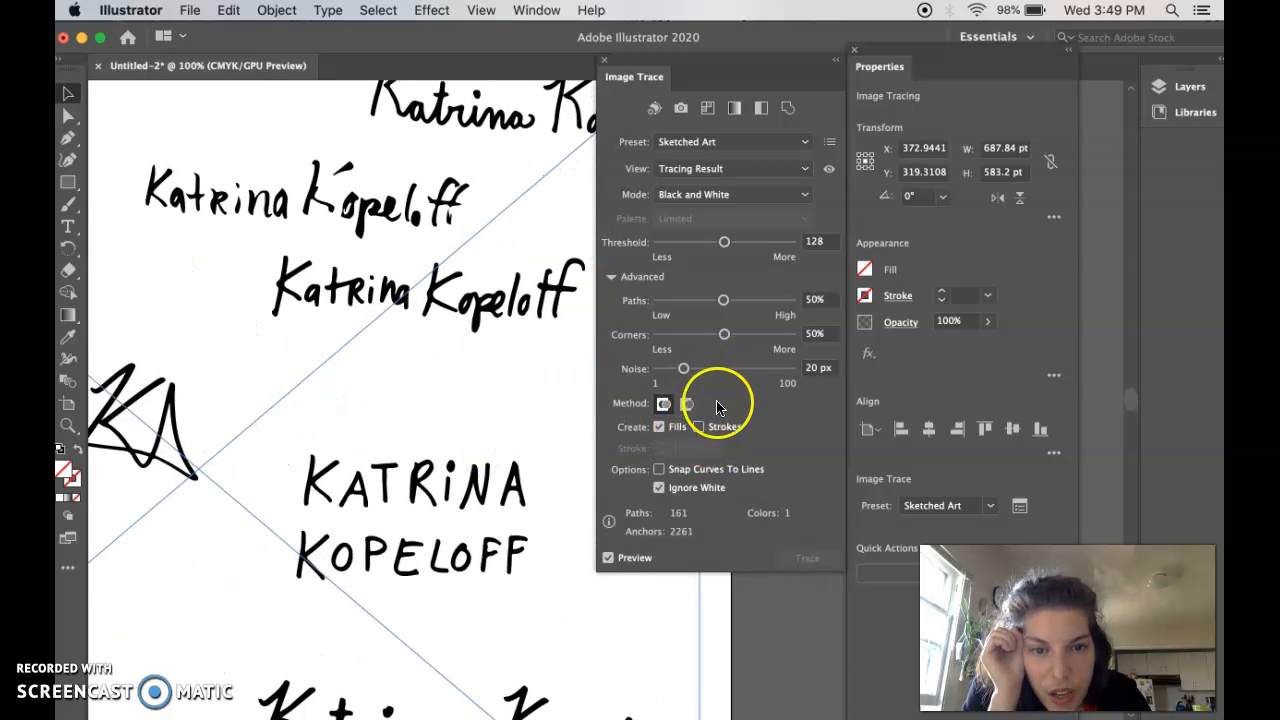
left_click(738, 336)
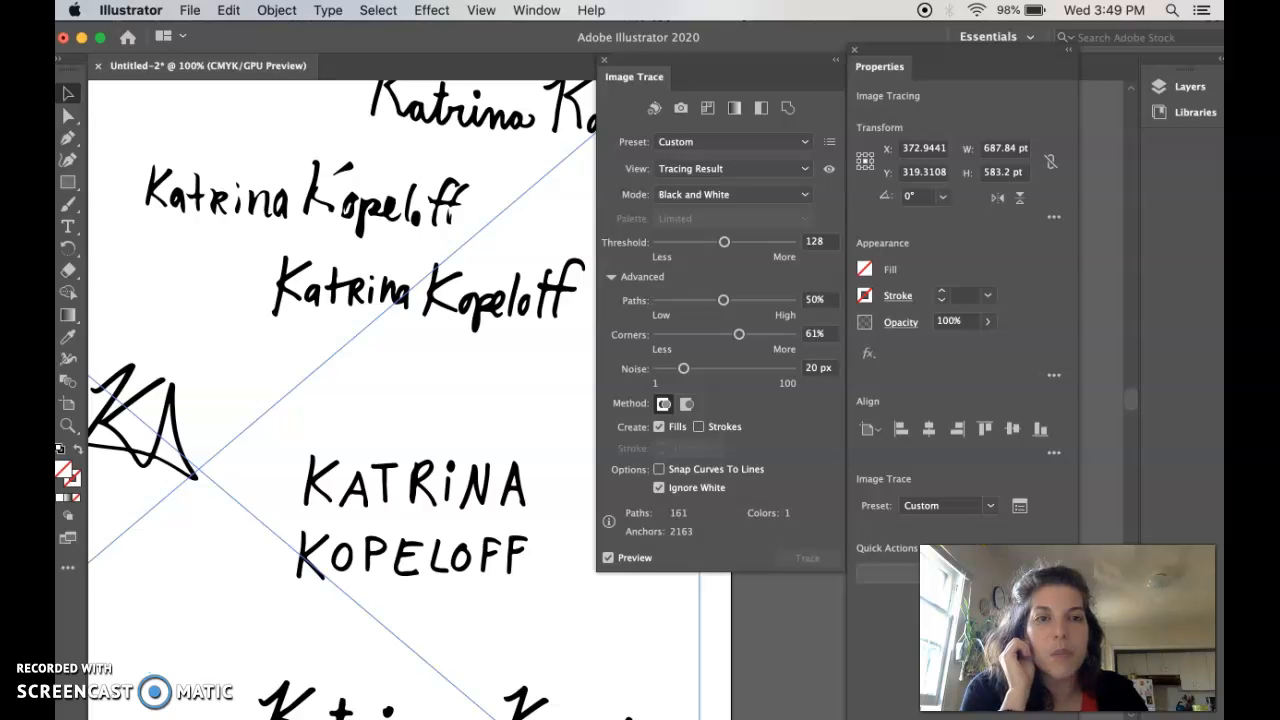
left_click(960, 574)
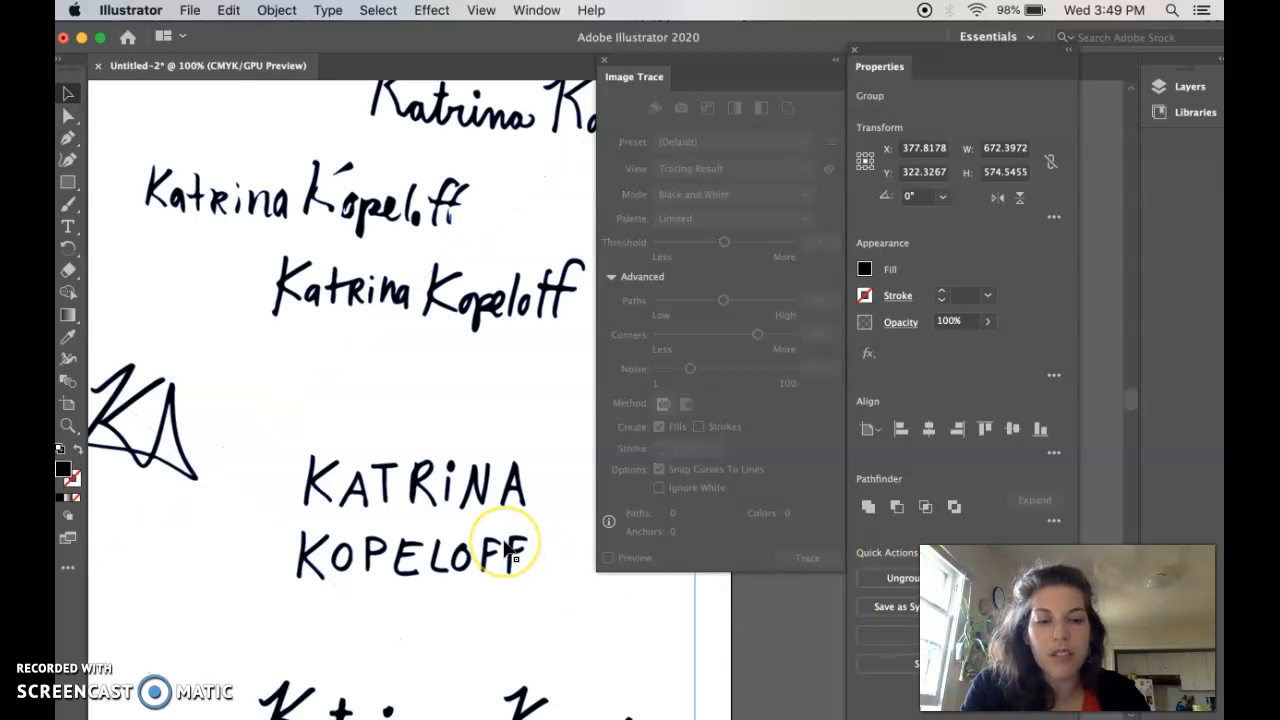
Close the Image Trace panel, ungroup the expanded trace into separate shapes, and deselect.
key("super+minus")
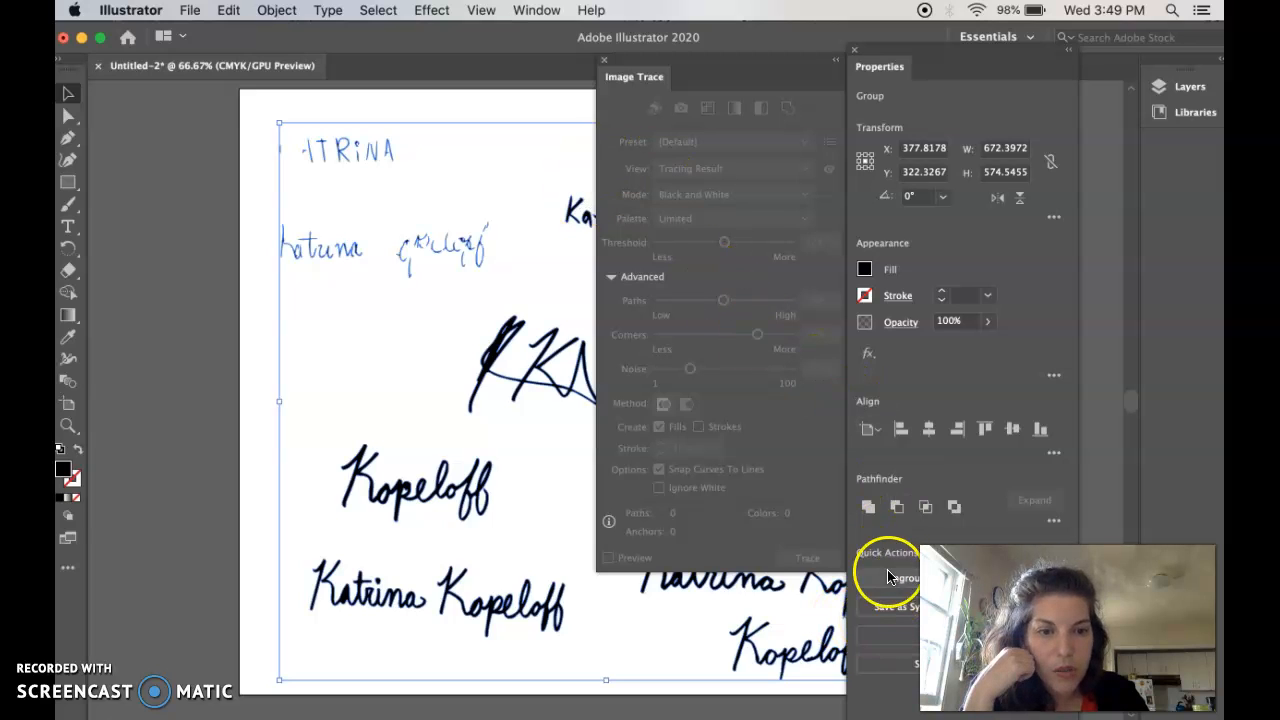
left_click(604, 60)
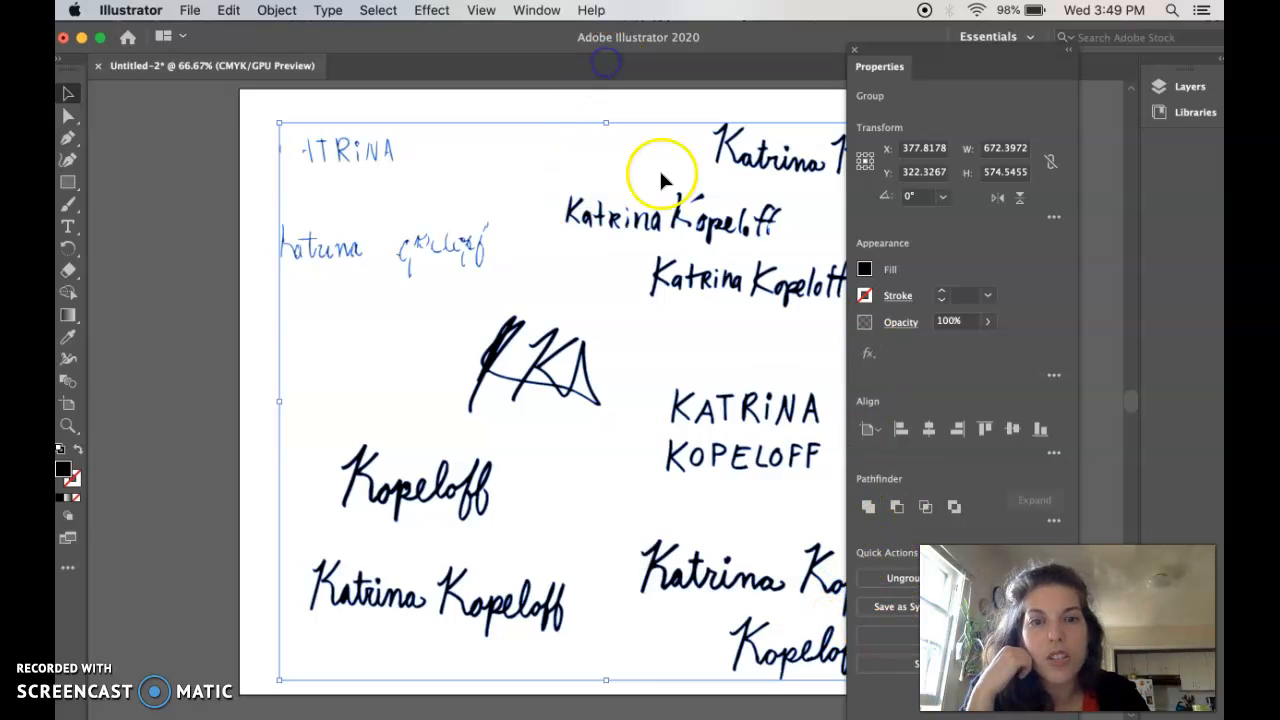
left_click(905, 580)
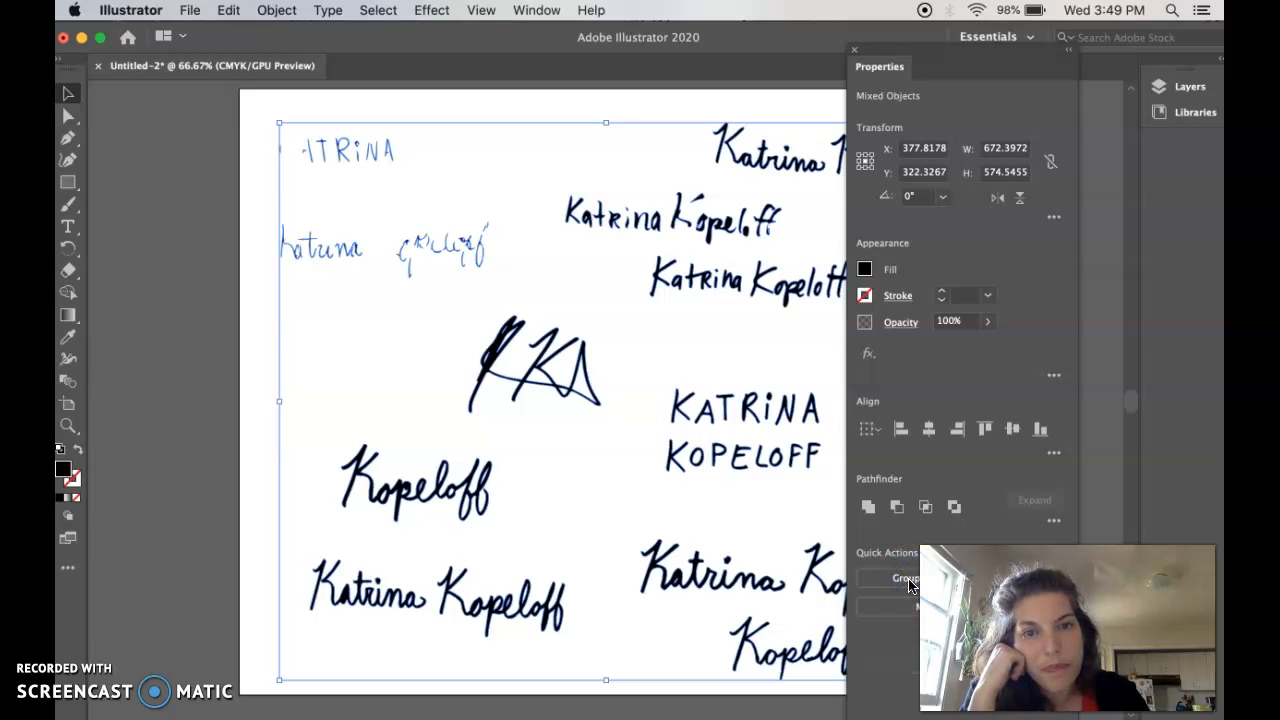
scroll(628, 392, "right", 1)
scroll(363, 316, "right", 2)
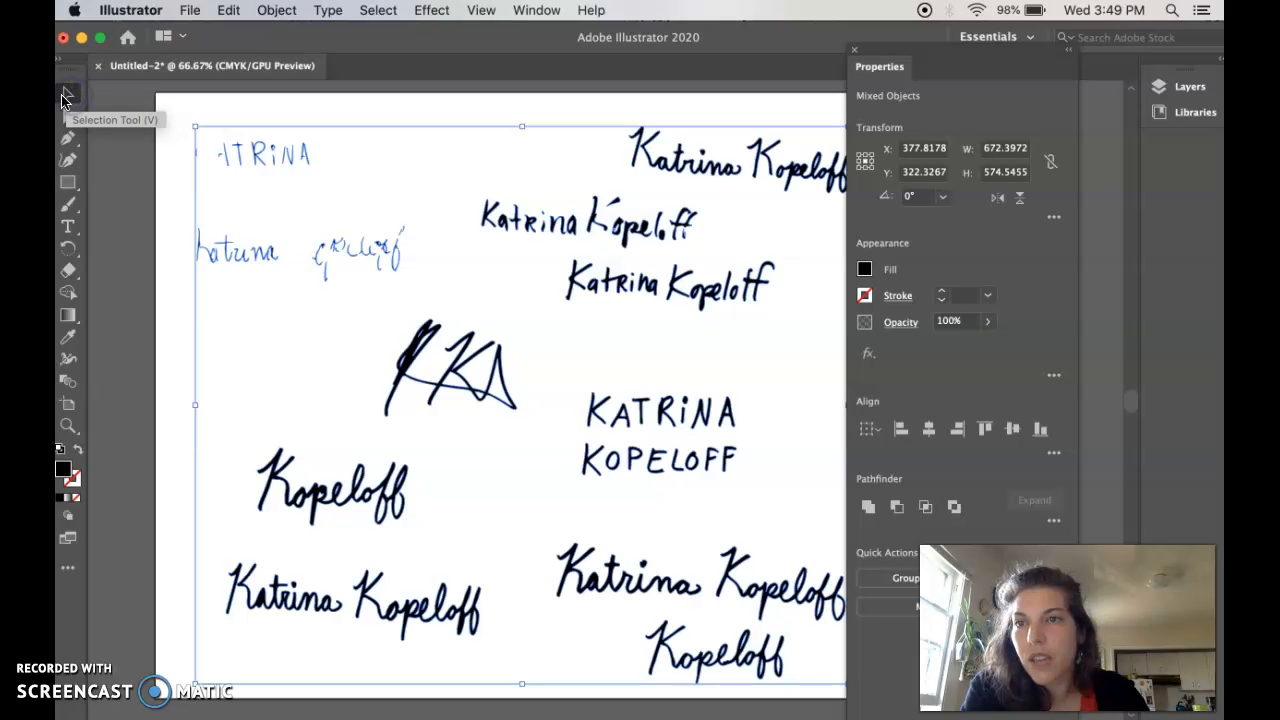
left_click(116, 143)
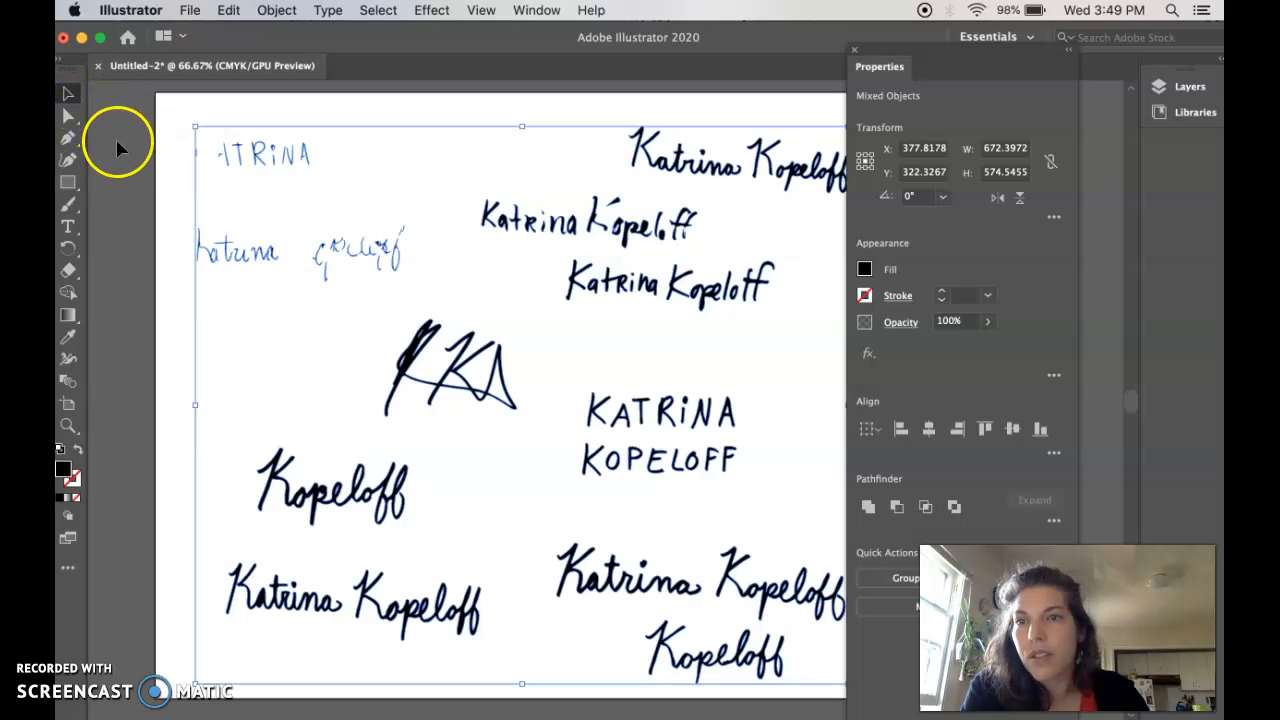
left_click(432, 380)
left_click(301, 366)
left_click(343, 471)
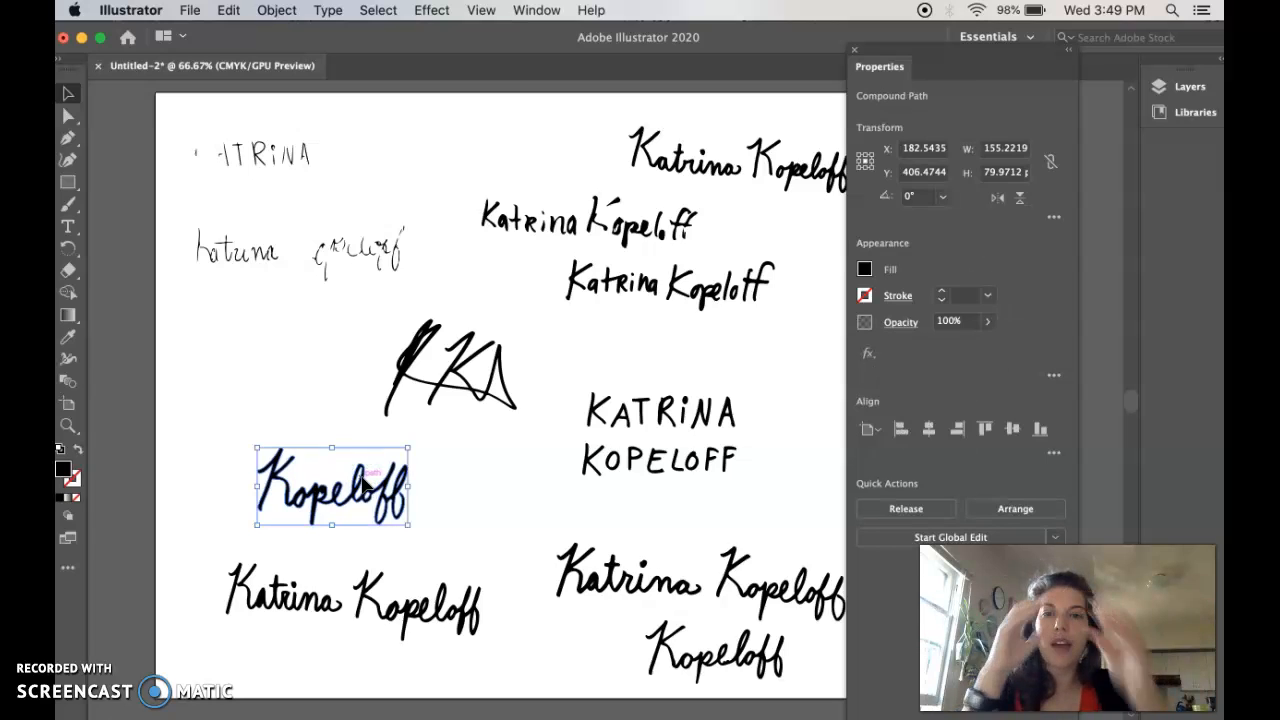
left_click(476, 470)
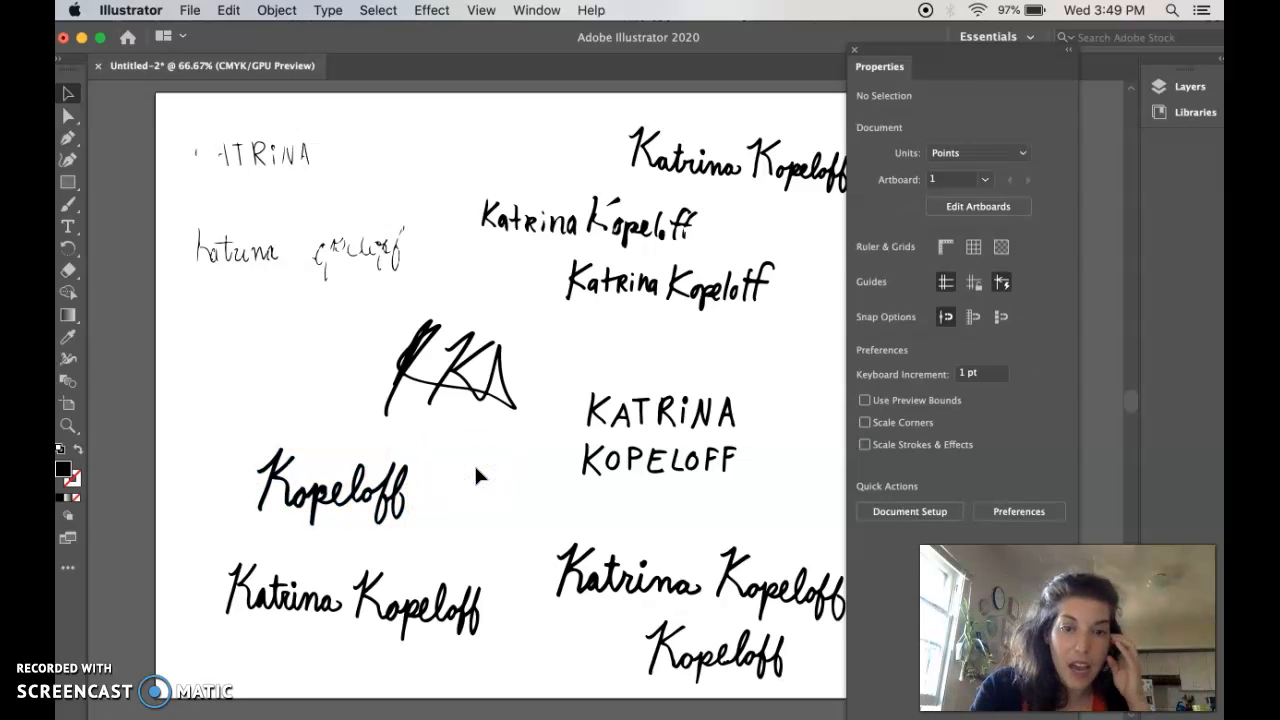
left_click(597, 408)
left_click(555, 432)
left_click(598, 412)
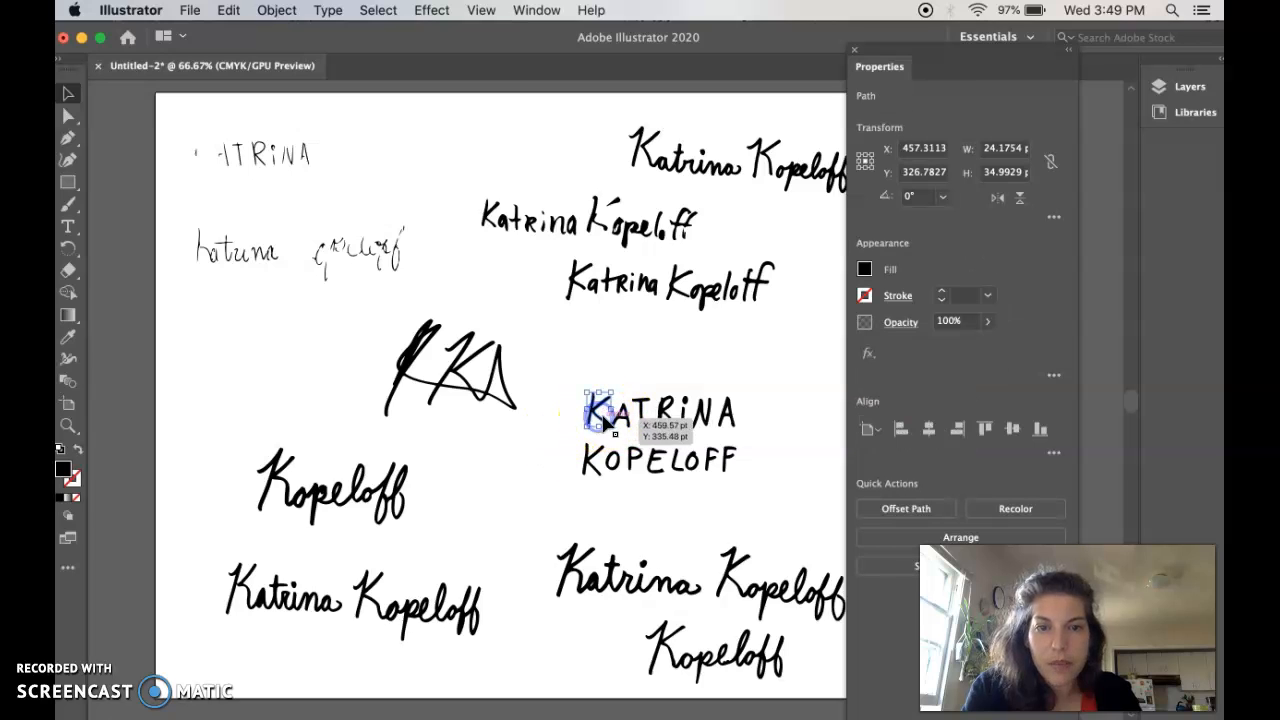
left_click(676, 395)
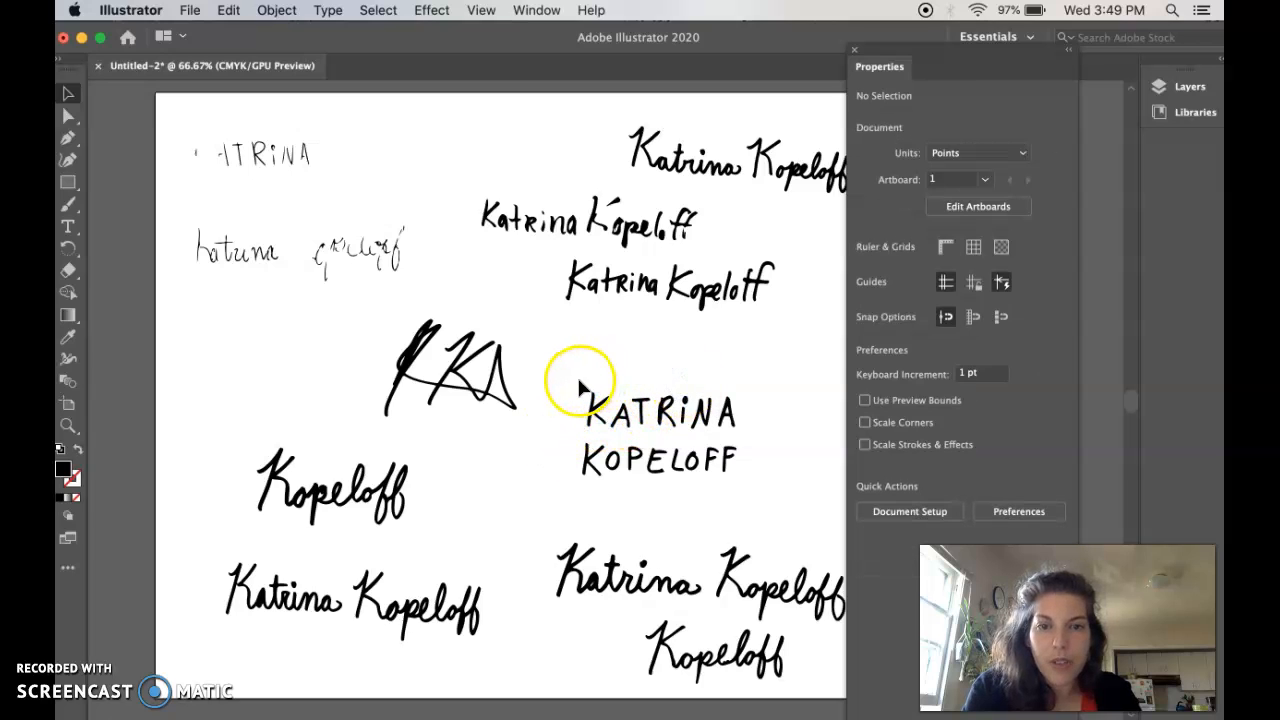
left_click_drag(716, 403, 754, 420)
left_click(623, 366)
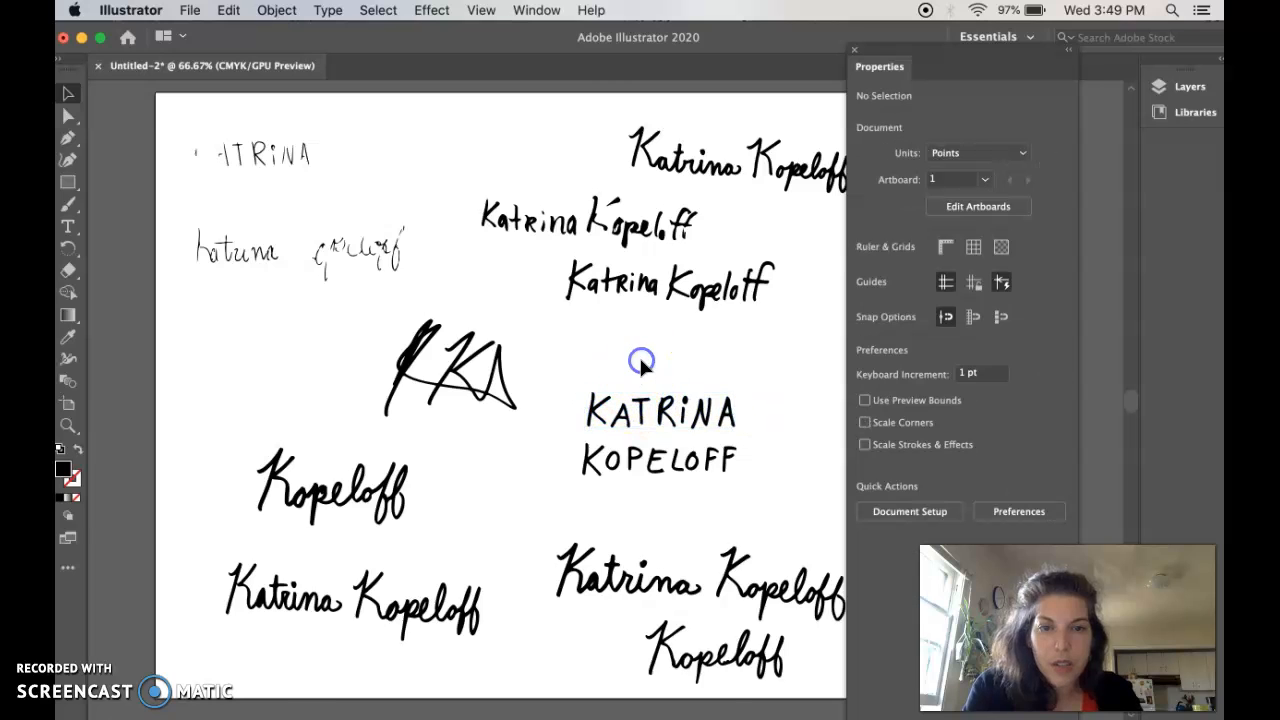
key("super+equal")
key("super+equal")
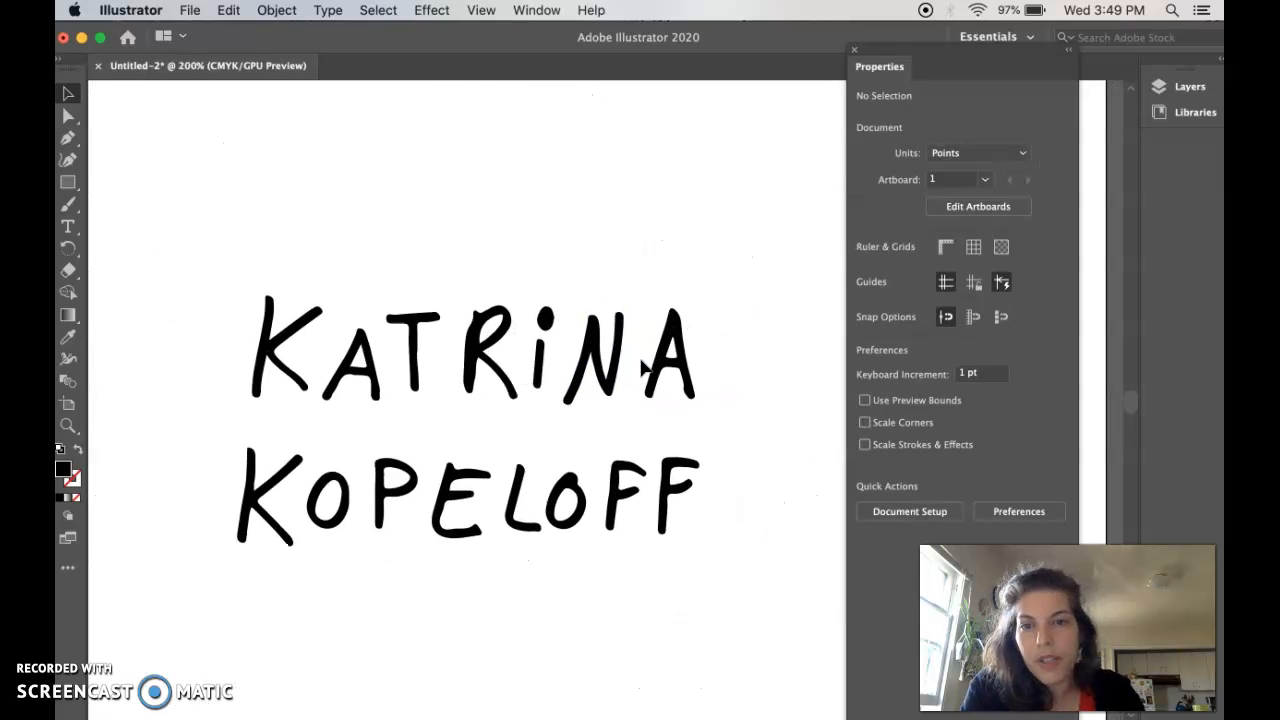
Marquee-select the KATRINA letters, group them, confirm they select as one piece, then zoom out.
left_click_drag(231, 234, 498, 352)
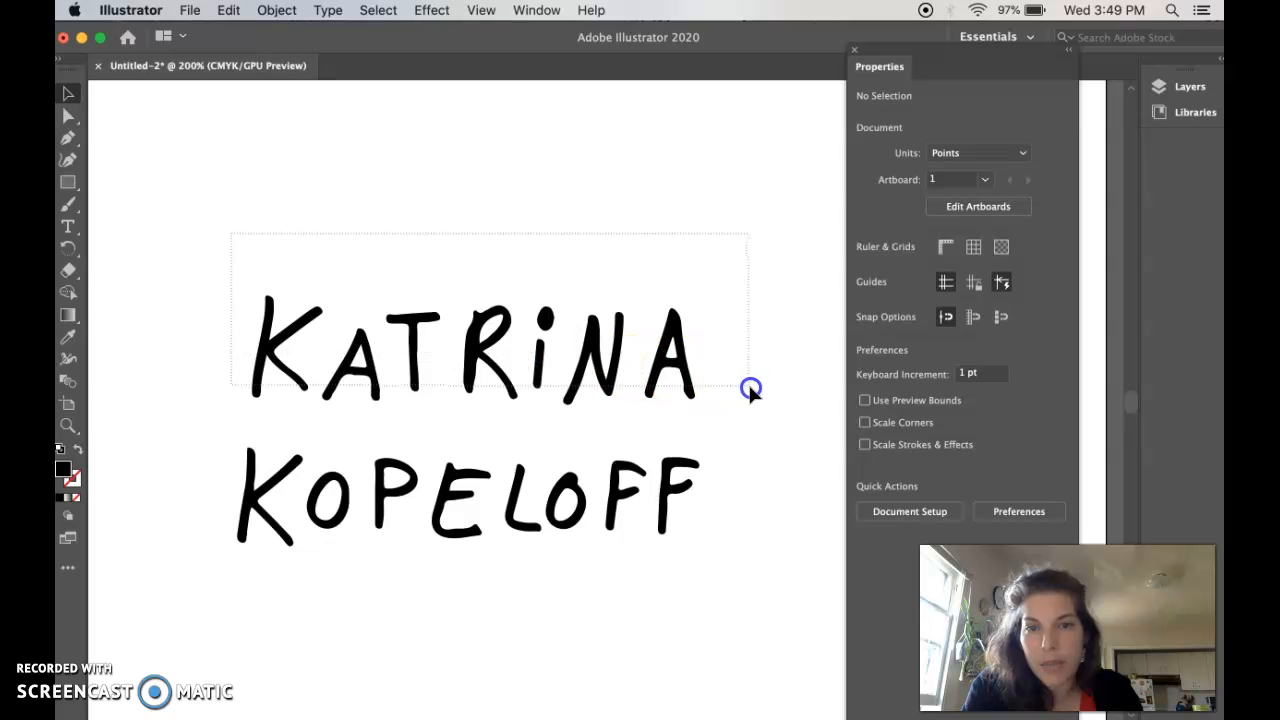
left_click_drag(748, 425, 745, 422)
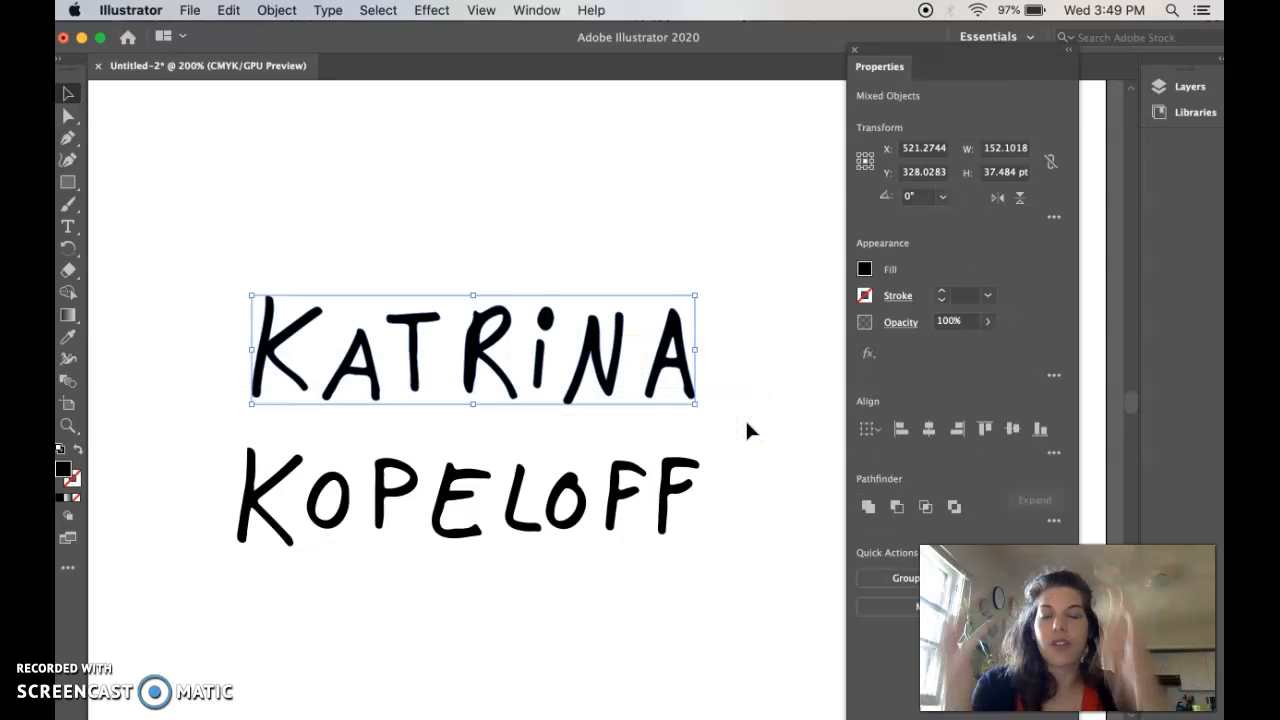
left_click(904, 579)
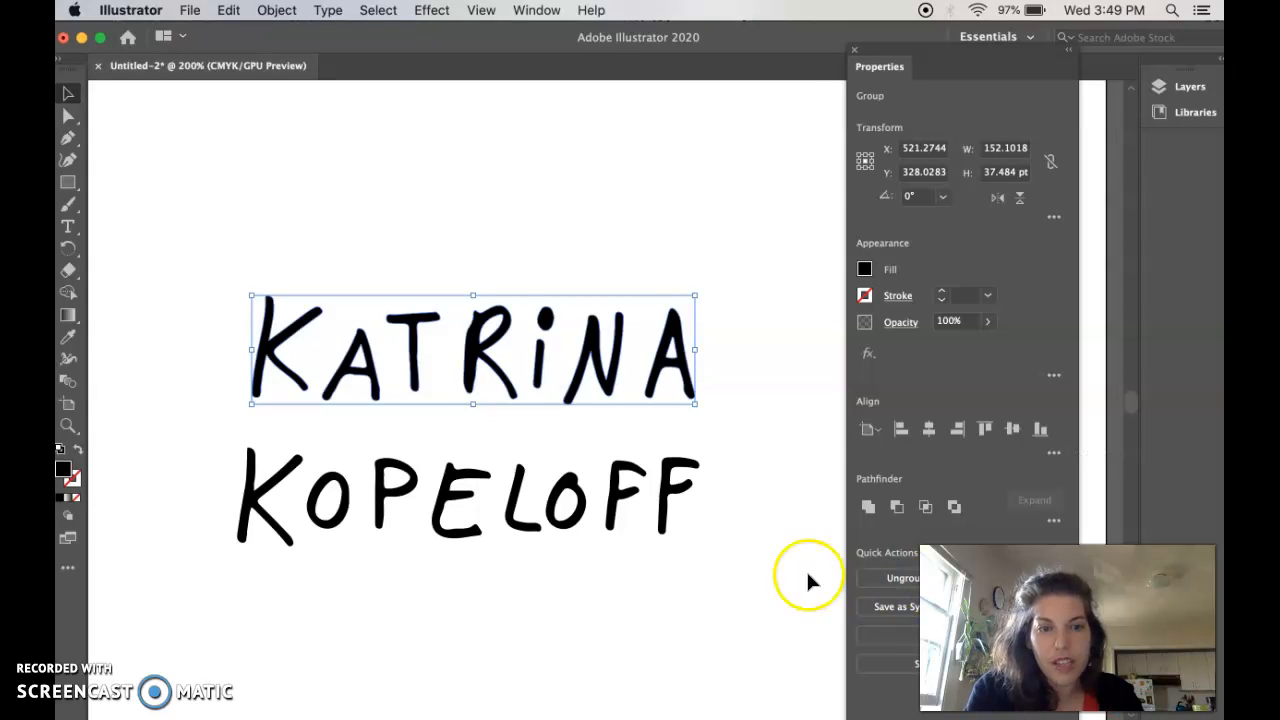
left_click(756, 244)
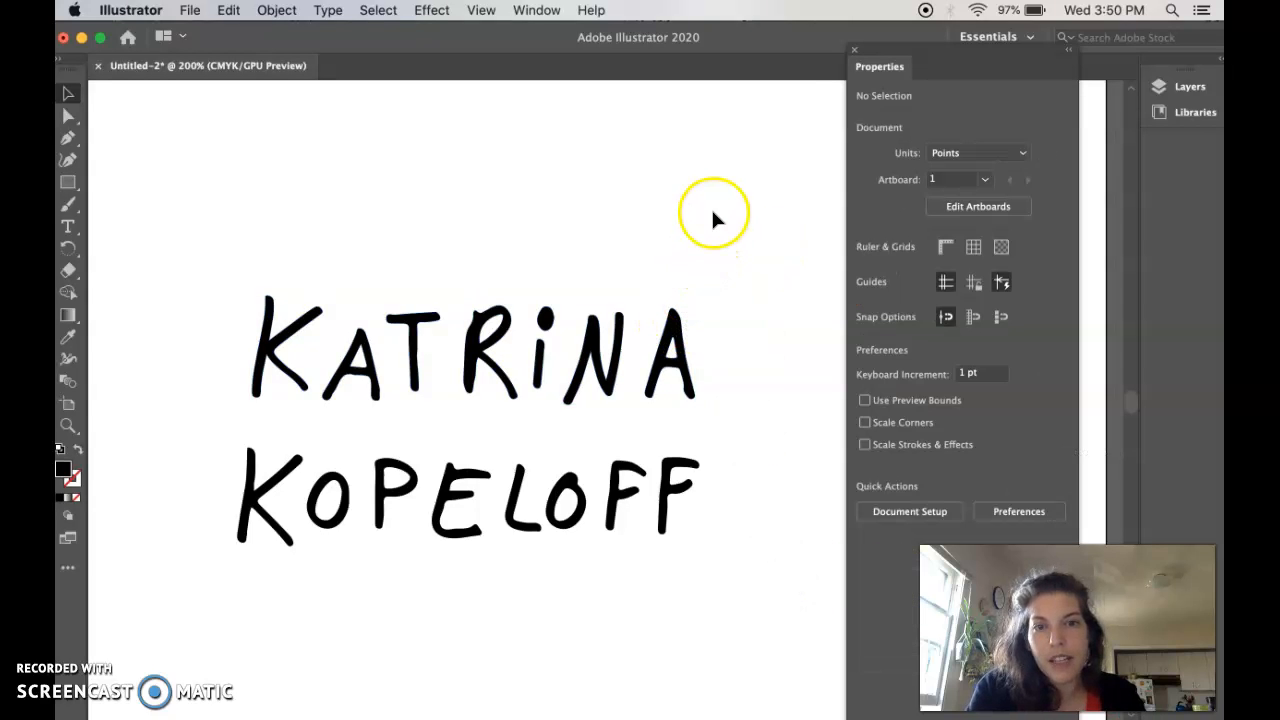
left_click(678, 322)
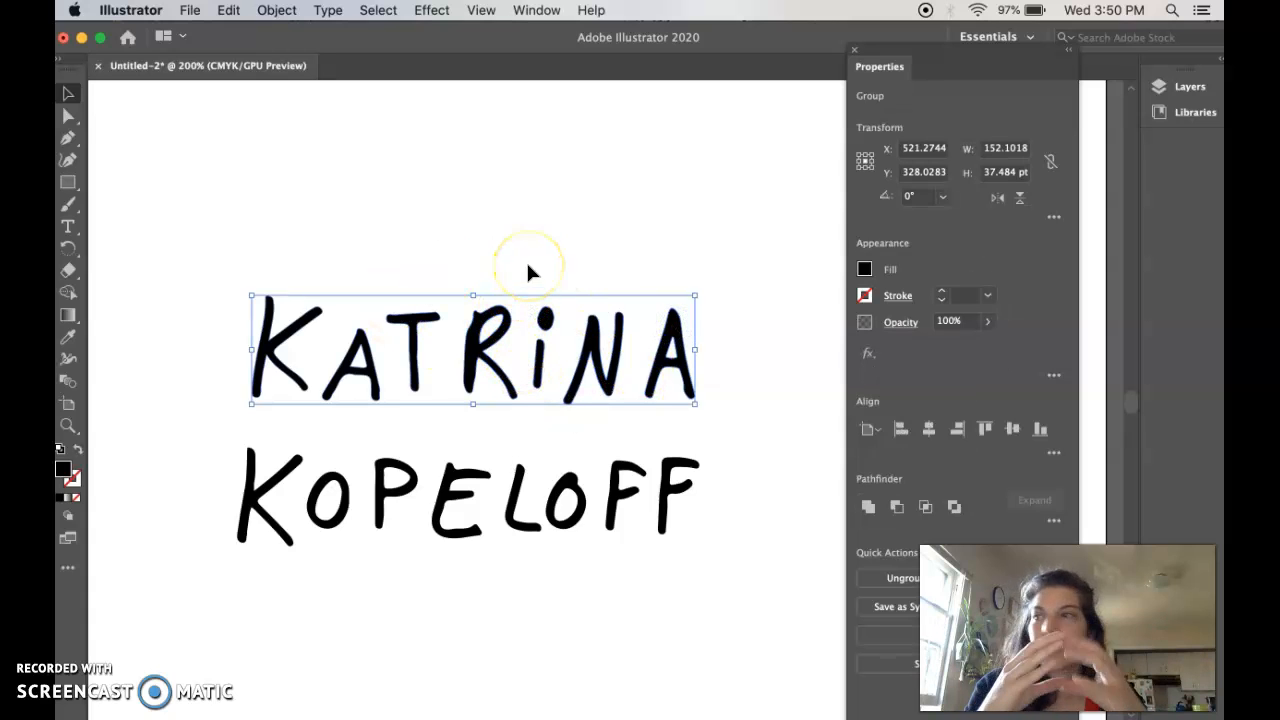
left_click(560, 222)
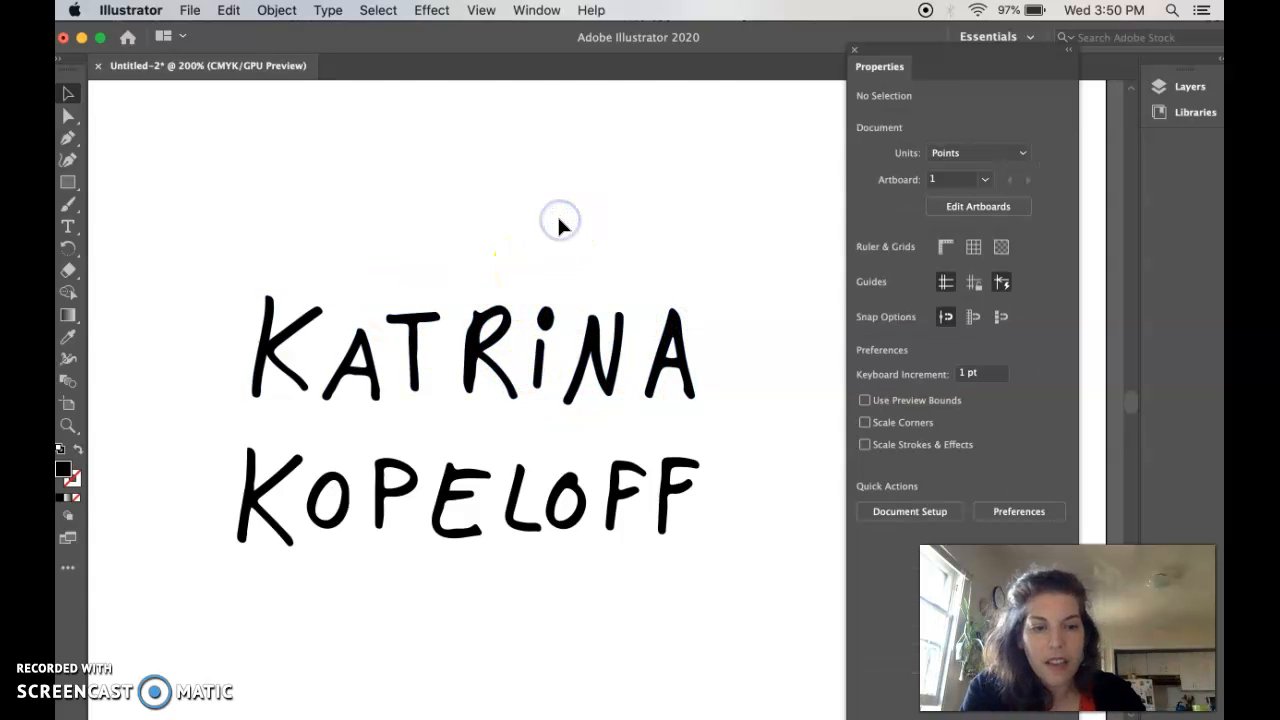
key("super+minus")
key("super+minus")
key("super+minus")
scroll(548, 257, "left", 5)
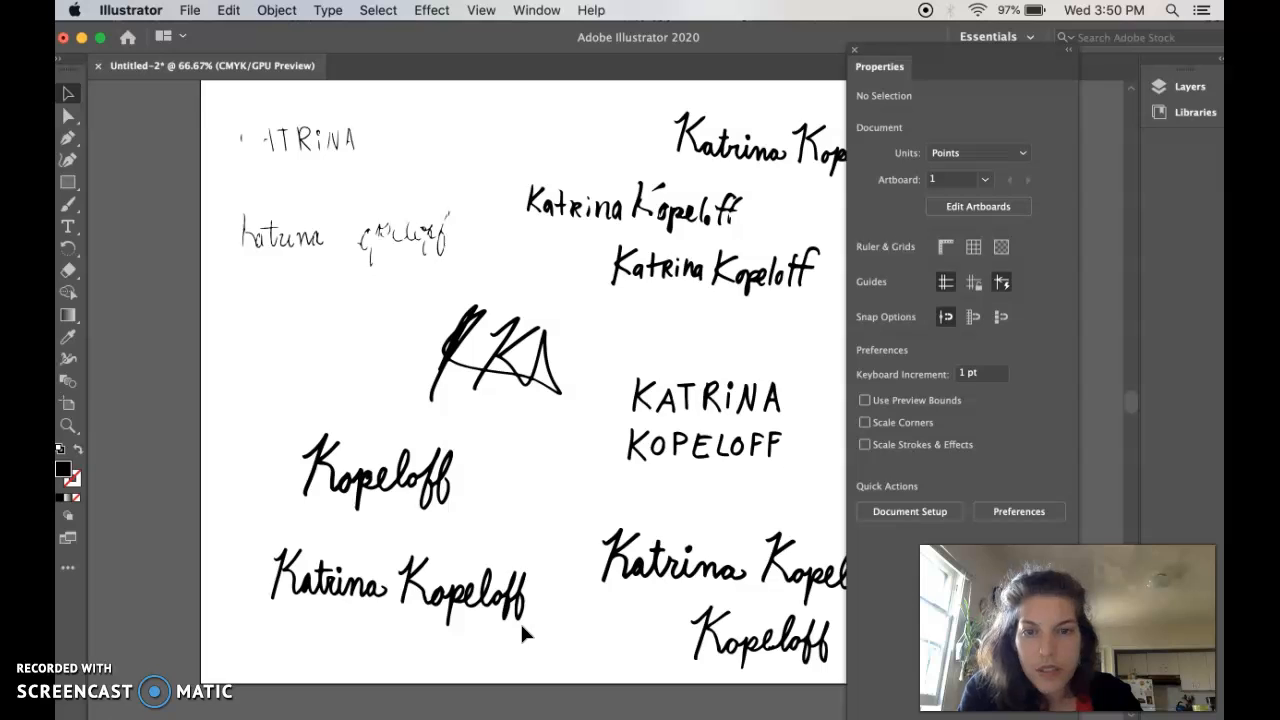
Select and copy the cursive Kopeloff from the lower-left signature, then begin a new document.
scroll(523, 633, "right", 3)
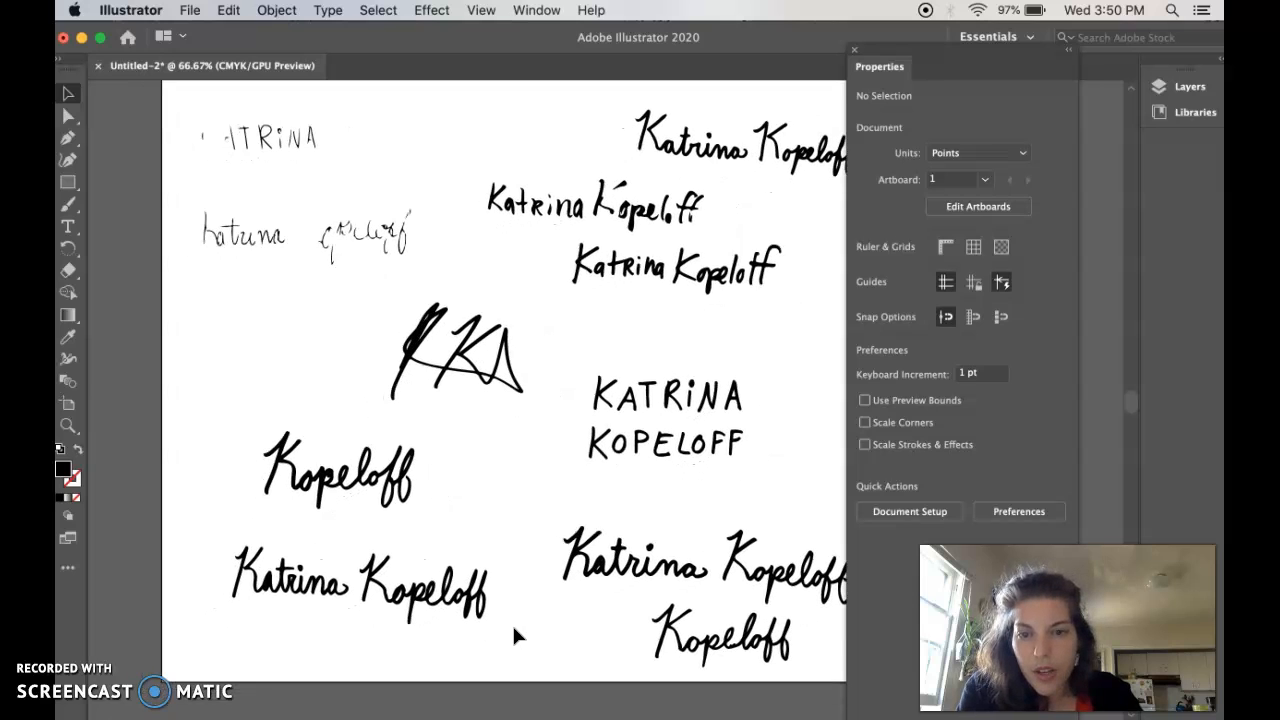
left_click(370, 543)
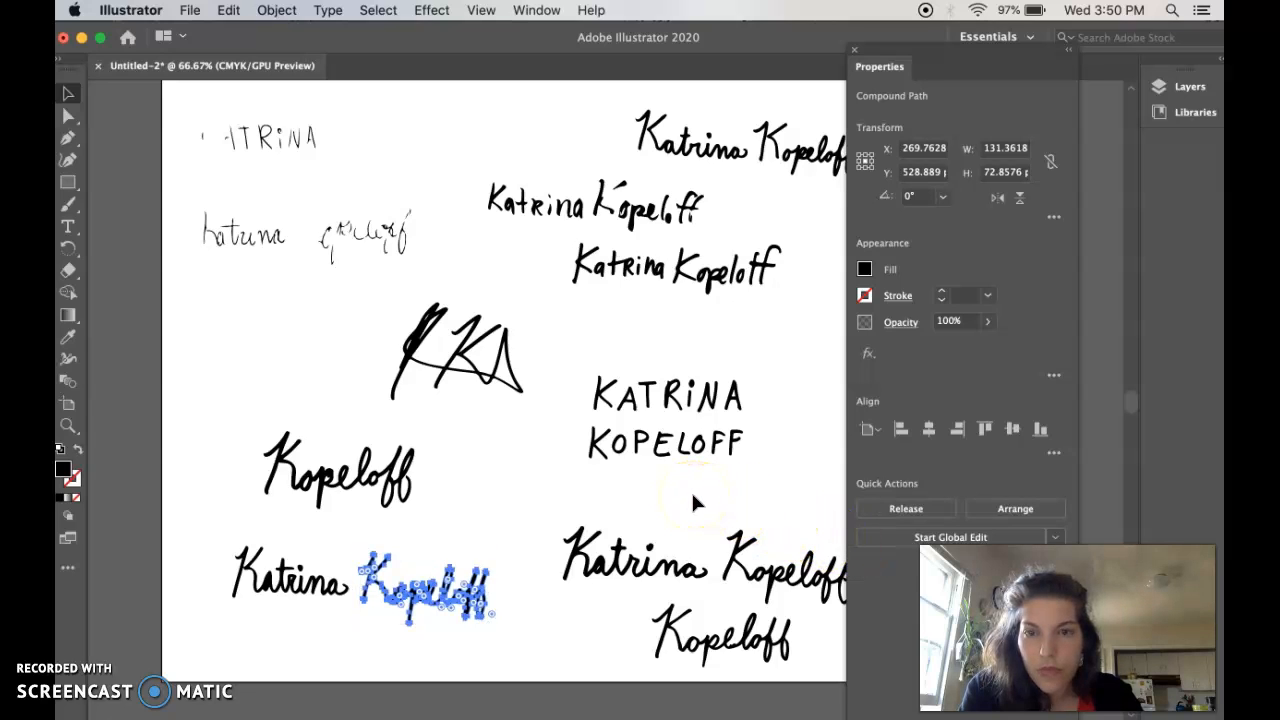
left_click(468, 594)
left_click_drag(470, 599, 445, 595)
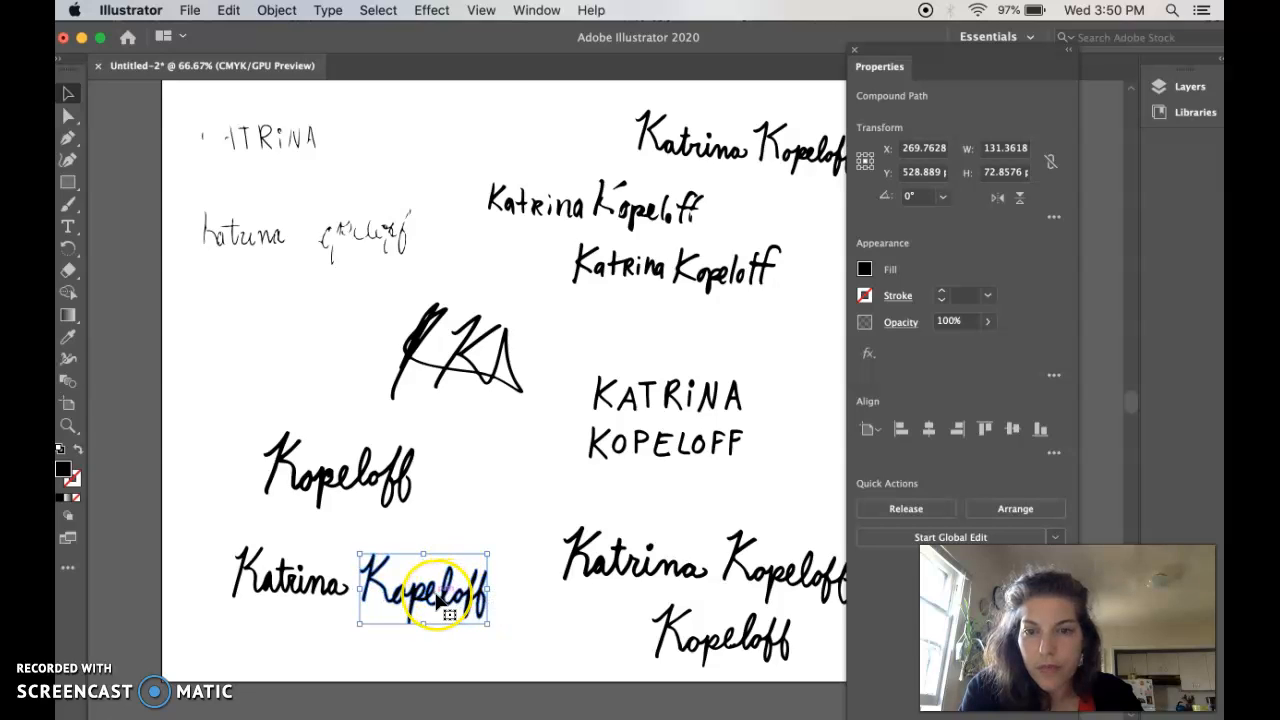
left_click(440, 597)
left_click(248, 66)
left_click(188, 11)
left_click(214, 35)
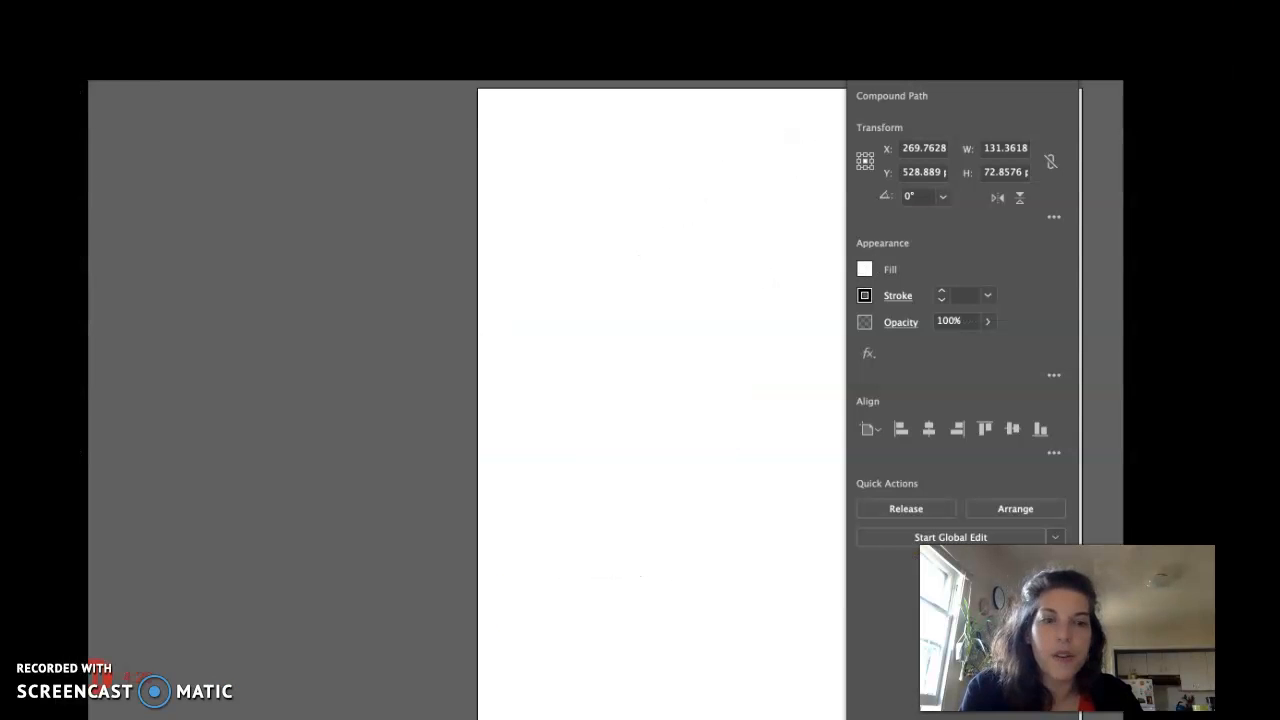
Create the Letter document, paste the cursive Kopeloff, and move it near the top of the page.
left_click(491, 443)
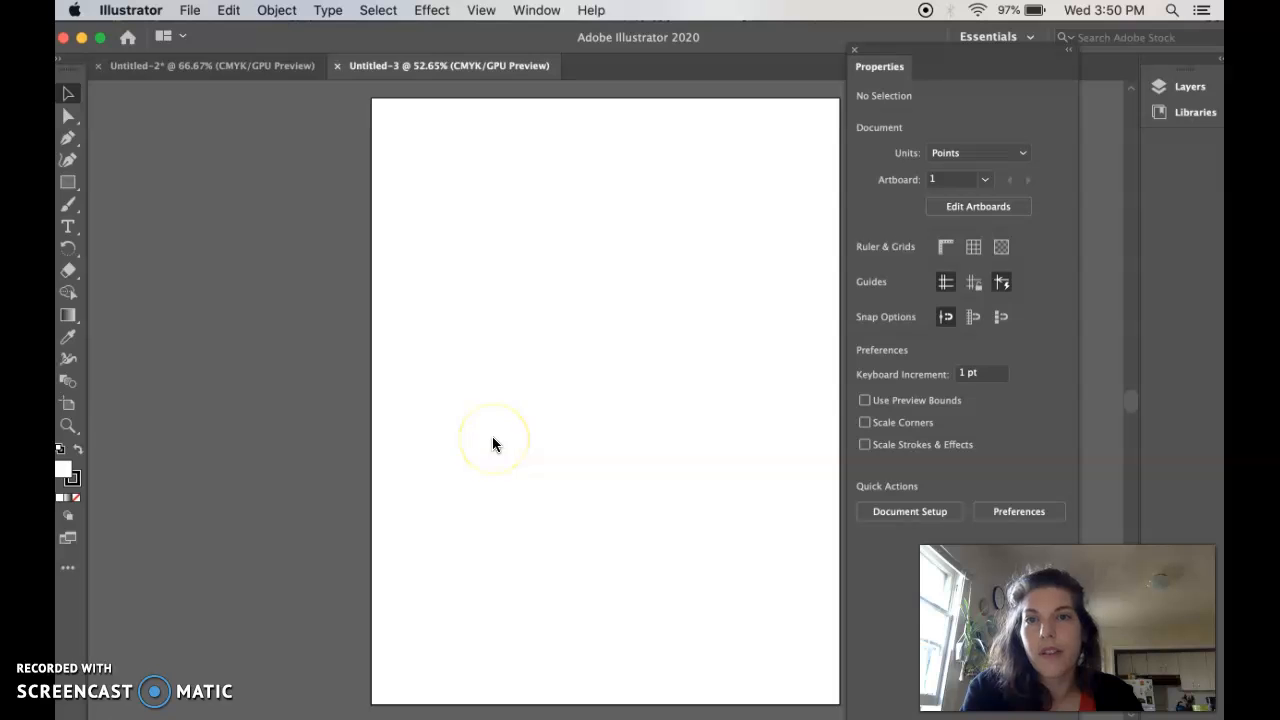
key("super+v")
left_click(634, 477)
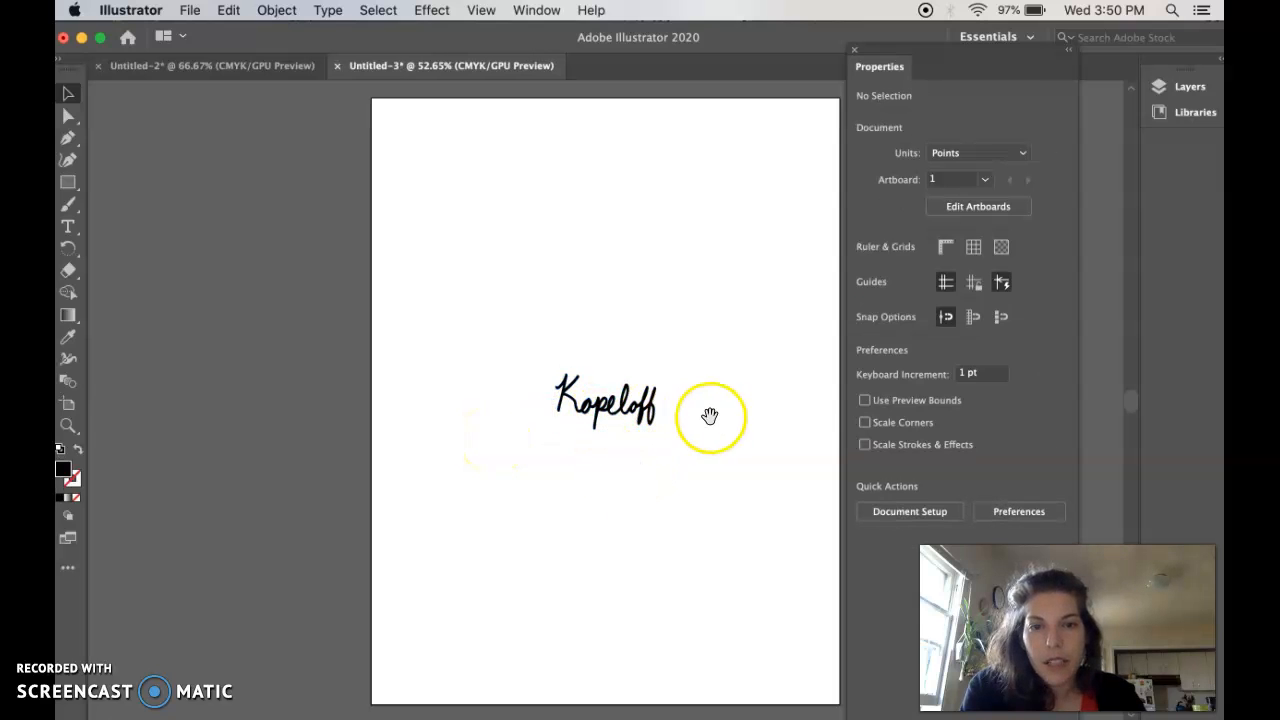
left_click_drag(709, 417, 440, 433)
mouse_move(340, 414)
left_mouse_down()
mouse_move(360, 416)
mouse_move(437, 300)
mouse_move(441, 194)
left_mouse_up()
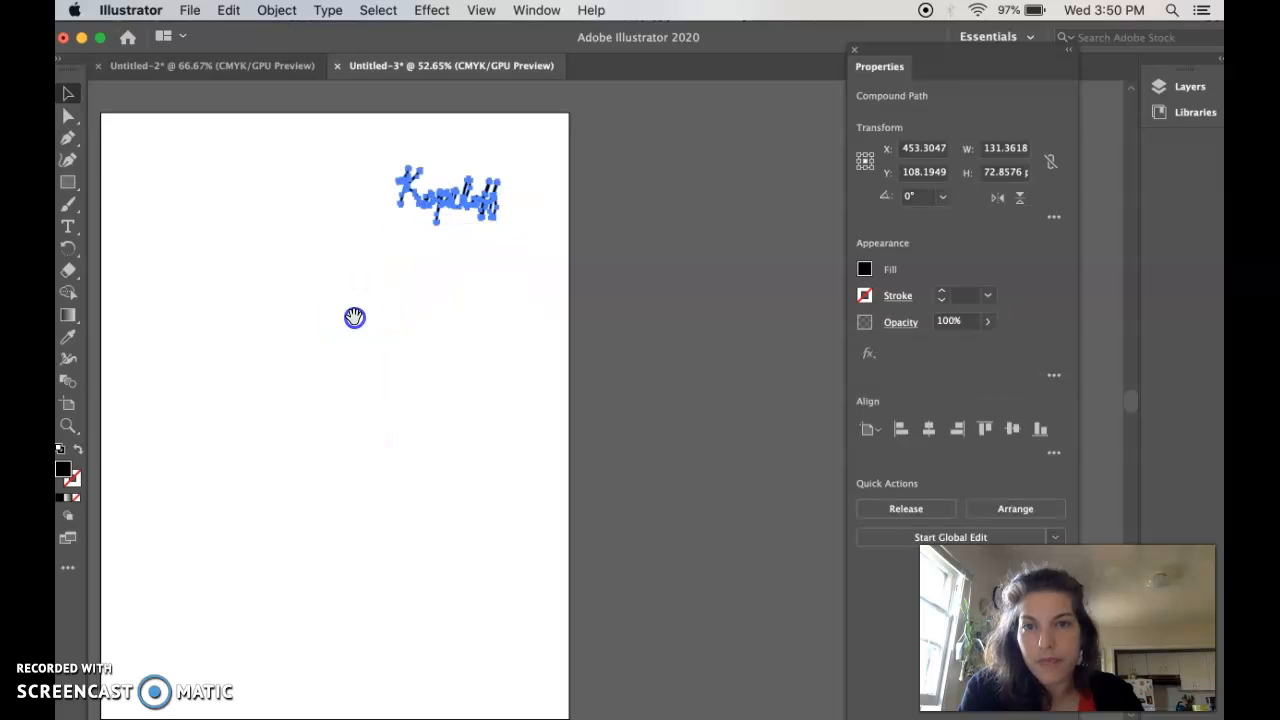
left_click_drag(354, 317, 436, 344)
Delete the extra narrow Artboard 2.
left_click(72, 405)
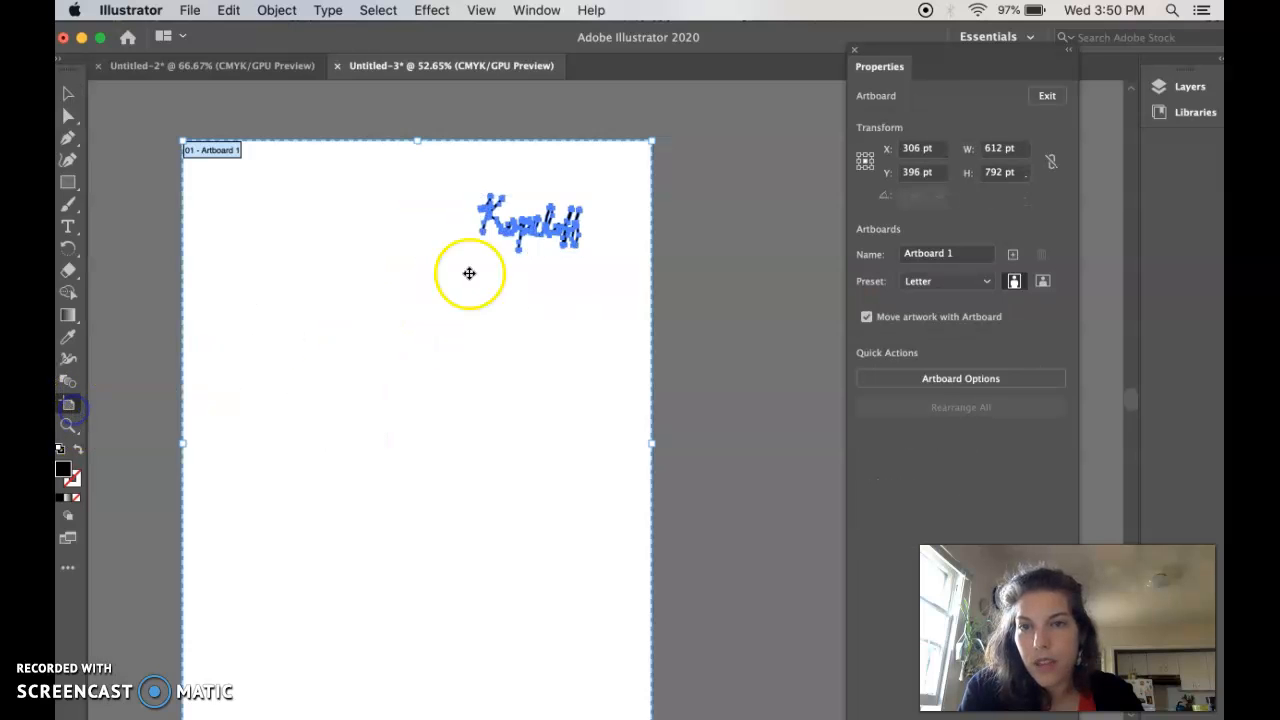
left_click_drag(417, 140, 415, 182)
scroll(414, 265, "down", 2)
scroll(414, 265, "down", 1)
left_click_drag(418, 645, 426, 314)
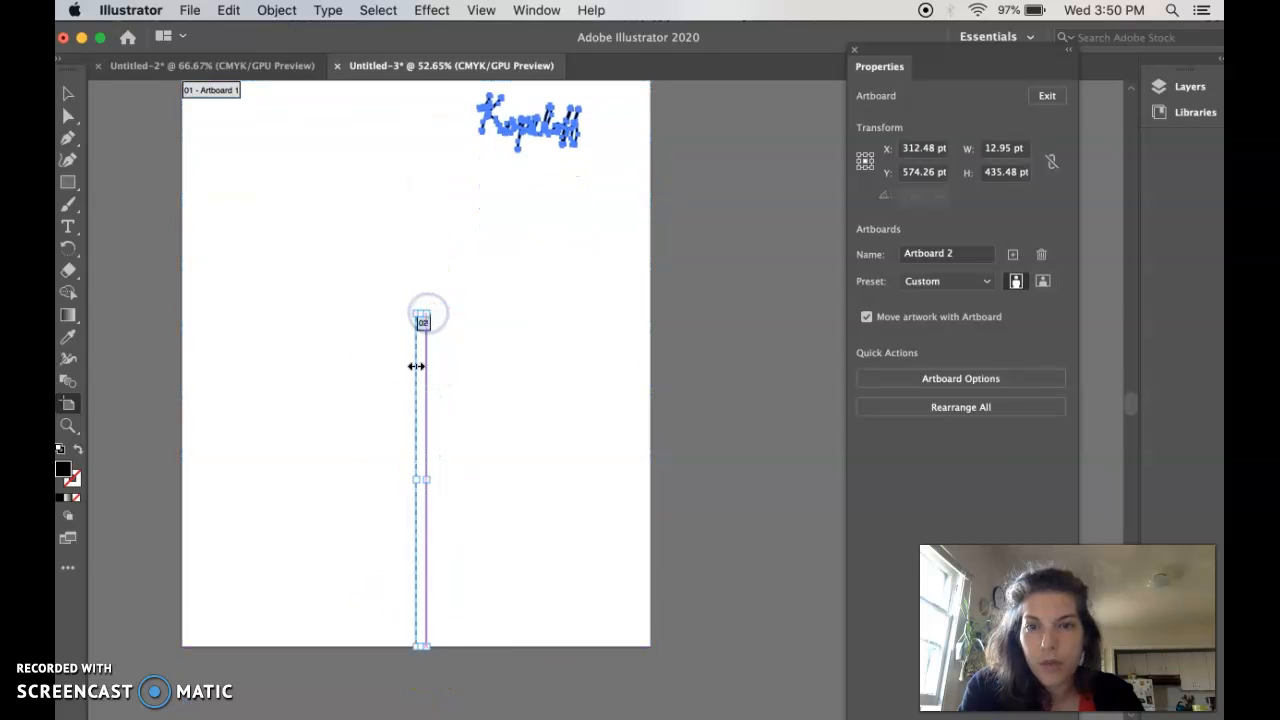
scroll(414, 534, "up", 1)
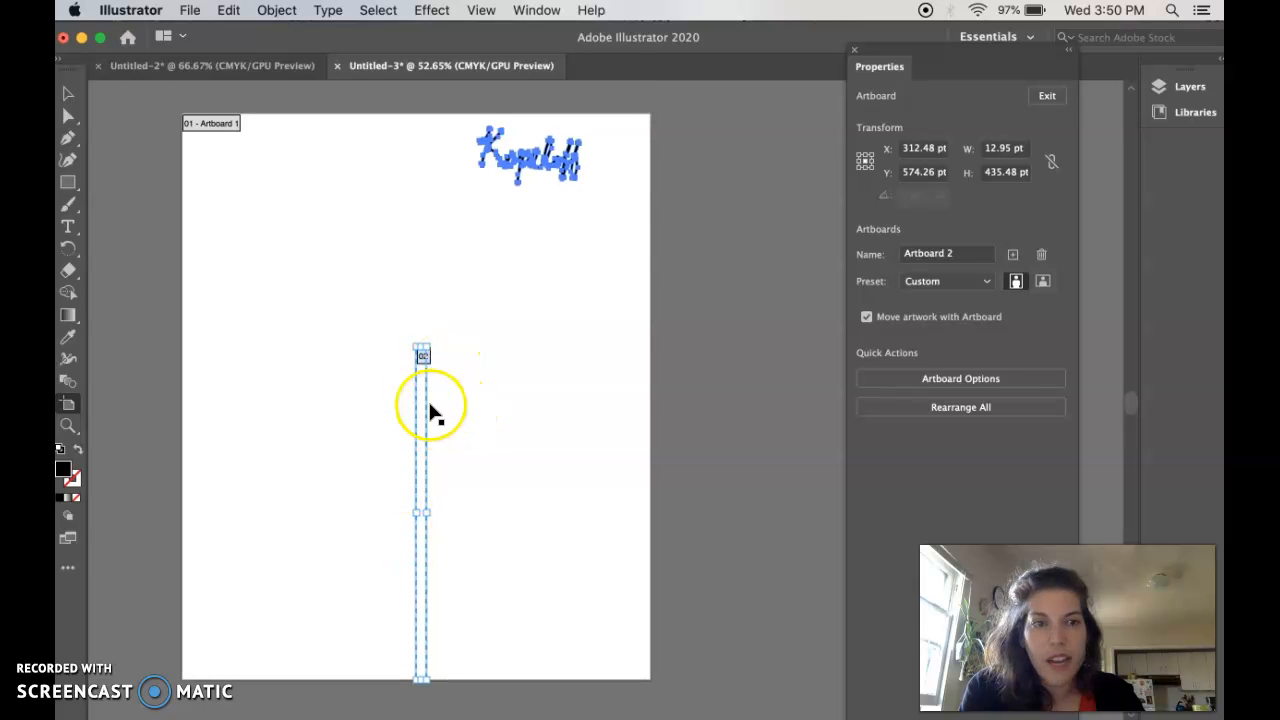
key("Delete")
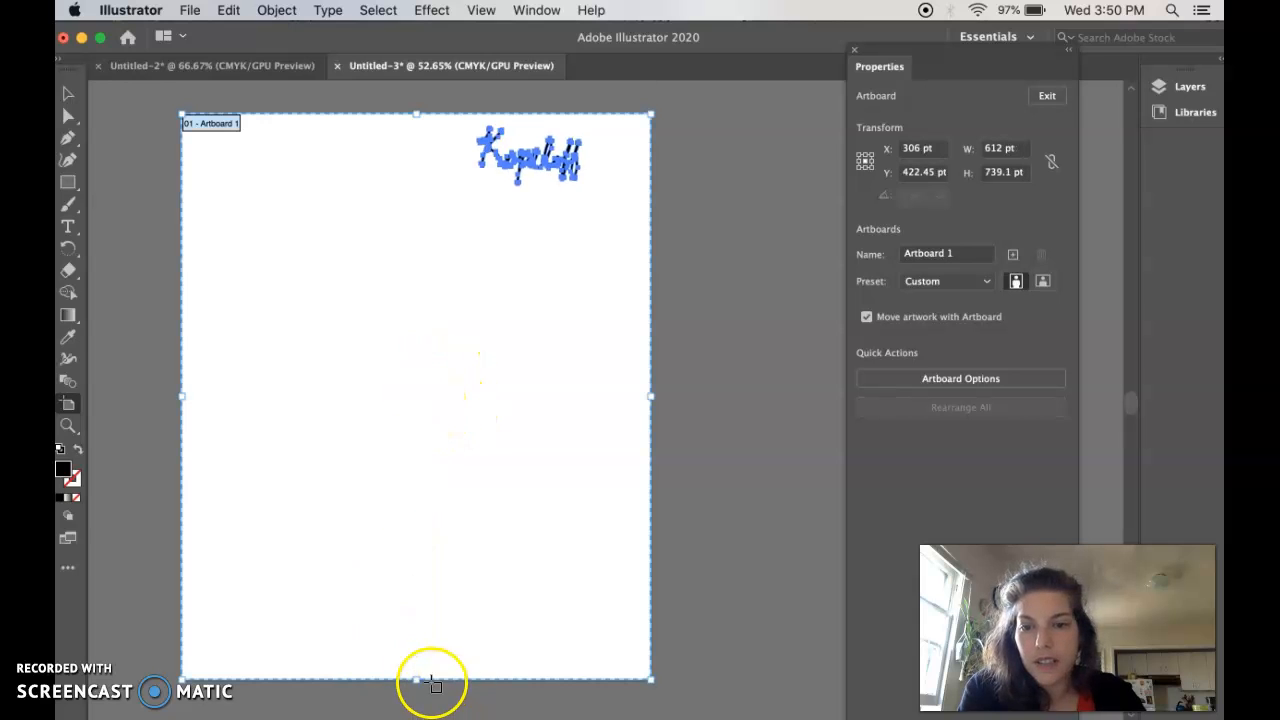
Resize Artboard 1 to a 550 × 116 pt strip around the Kopeloff signature.
mouse_move(351, 377)
left_mouse_down()
mouse_move(531, 489)
mouse_move(423, 400)
mouse_move(378, 430)
mouse_move(341, 390)
left_mouse_up()
left_click_drag(403, 695, 381, 213)
left_click_drag(641, 172, 591, 172)
double_click(592, 173)
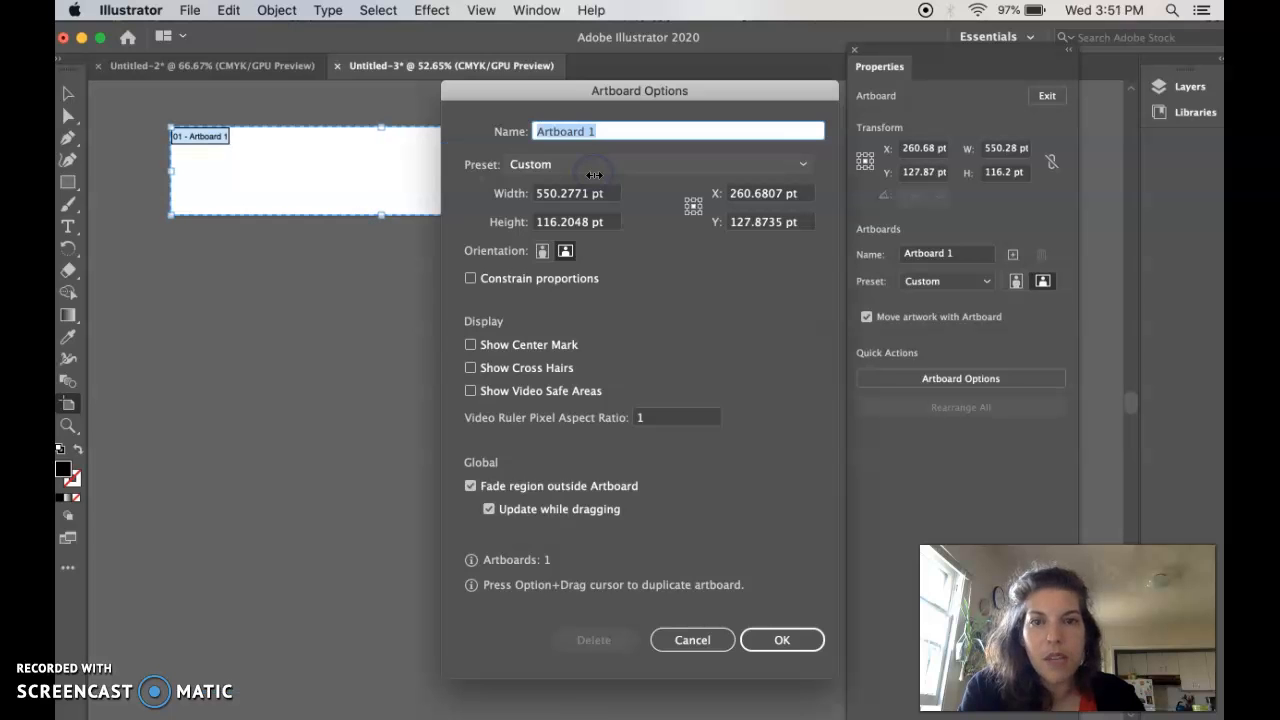
left_click(781, 638)
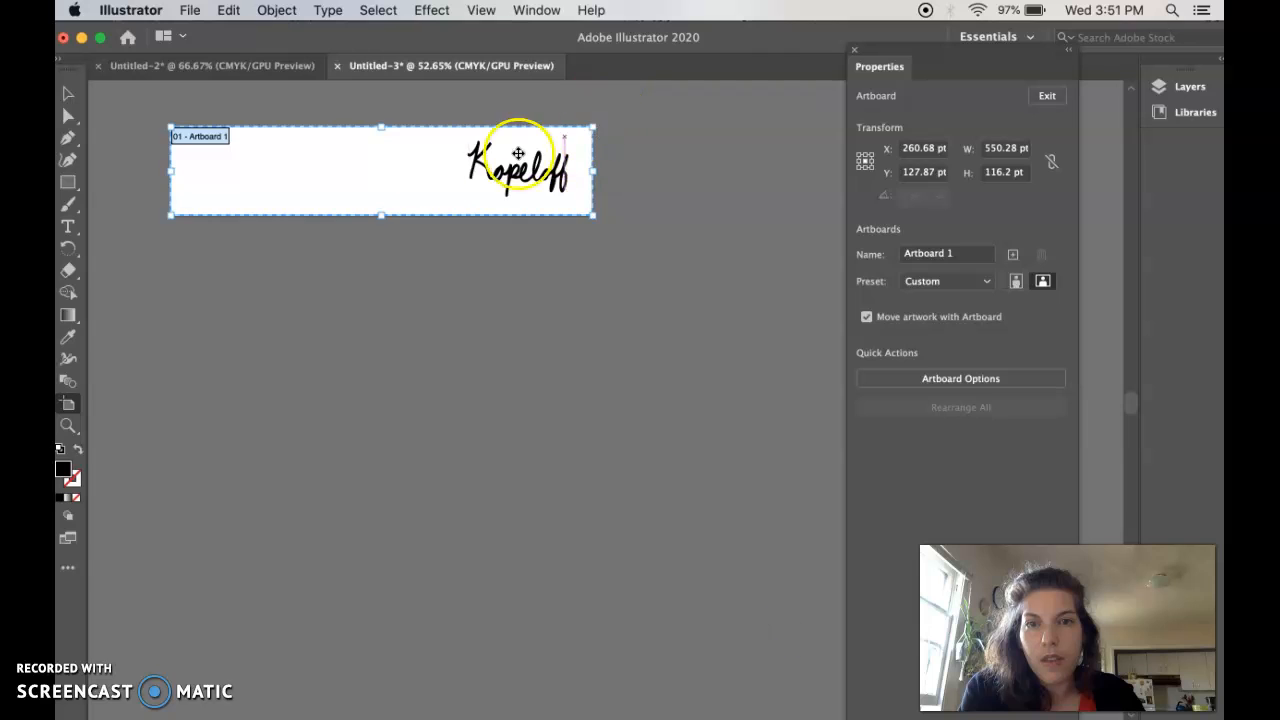
key("Escape")
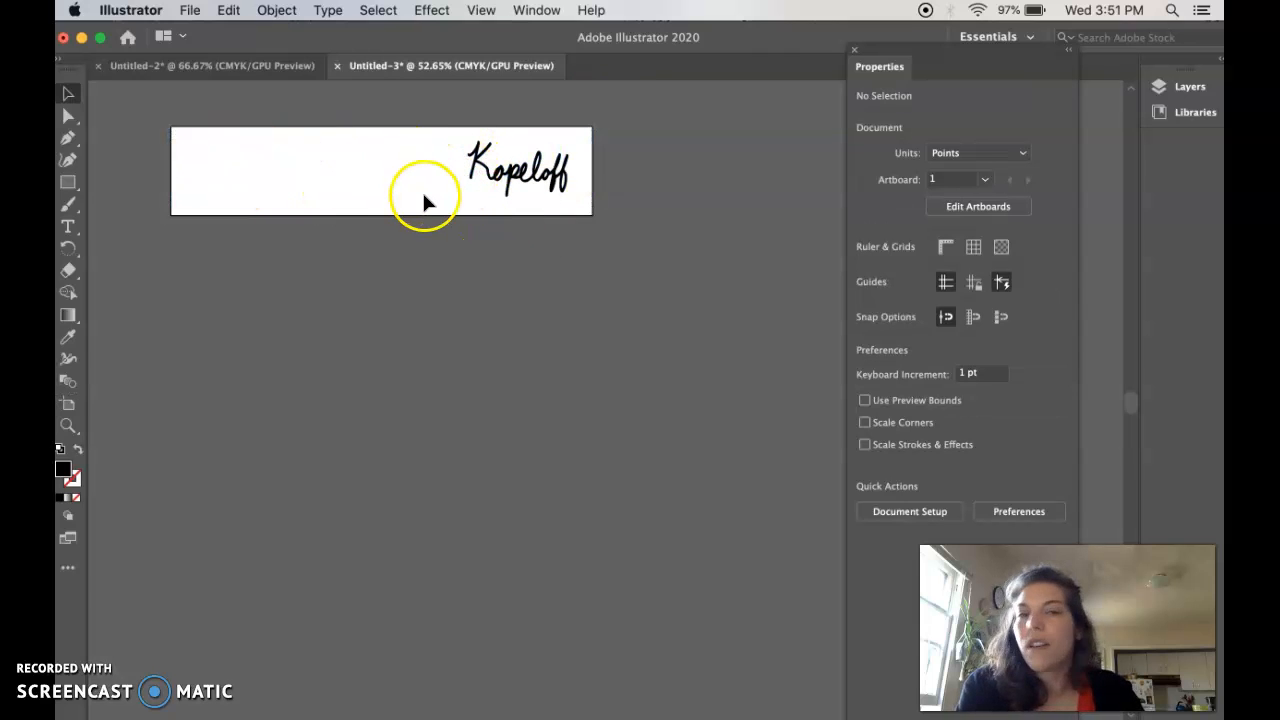
Select the top cursive 'Katrina' in the Untitled-2 sketches document.
left_click(223, 68)
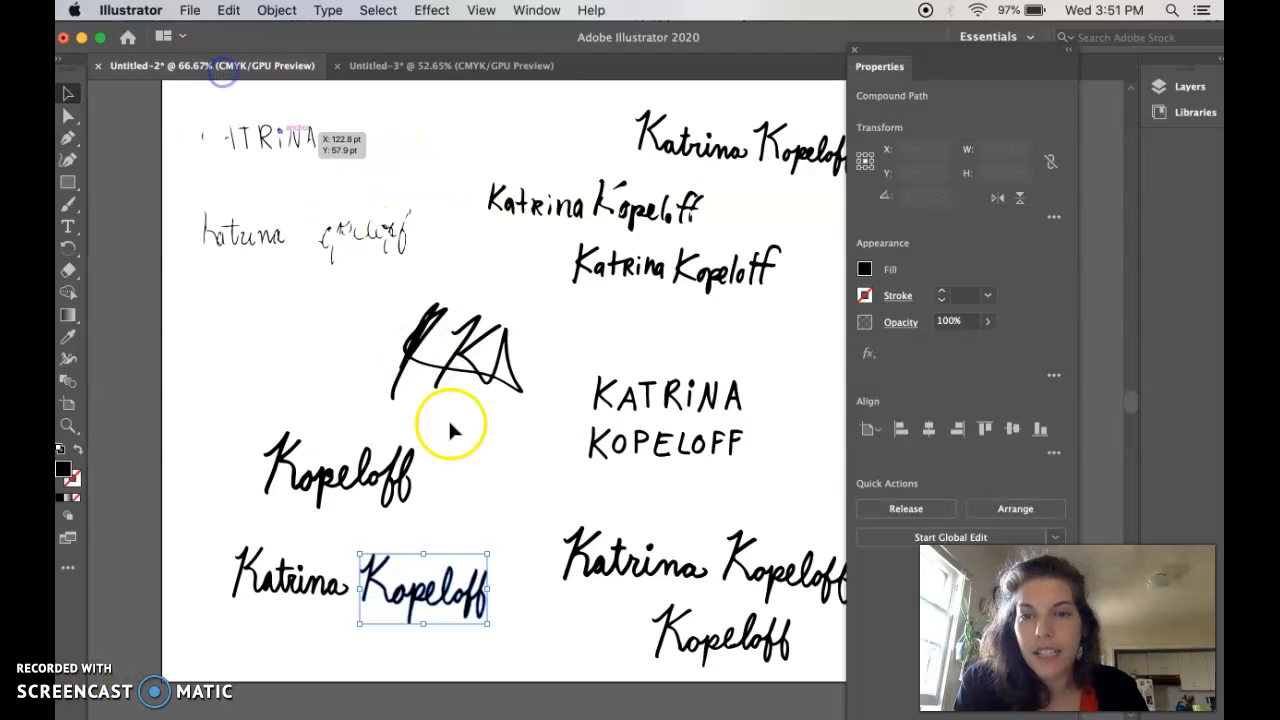
left_click(452, 434)
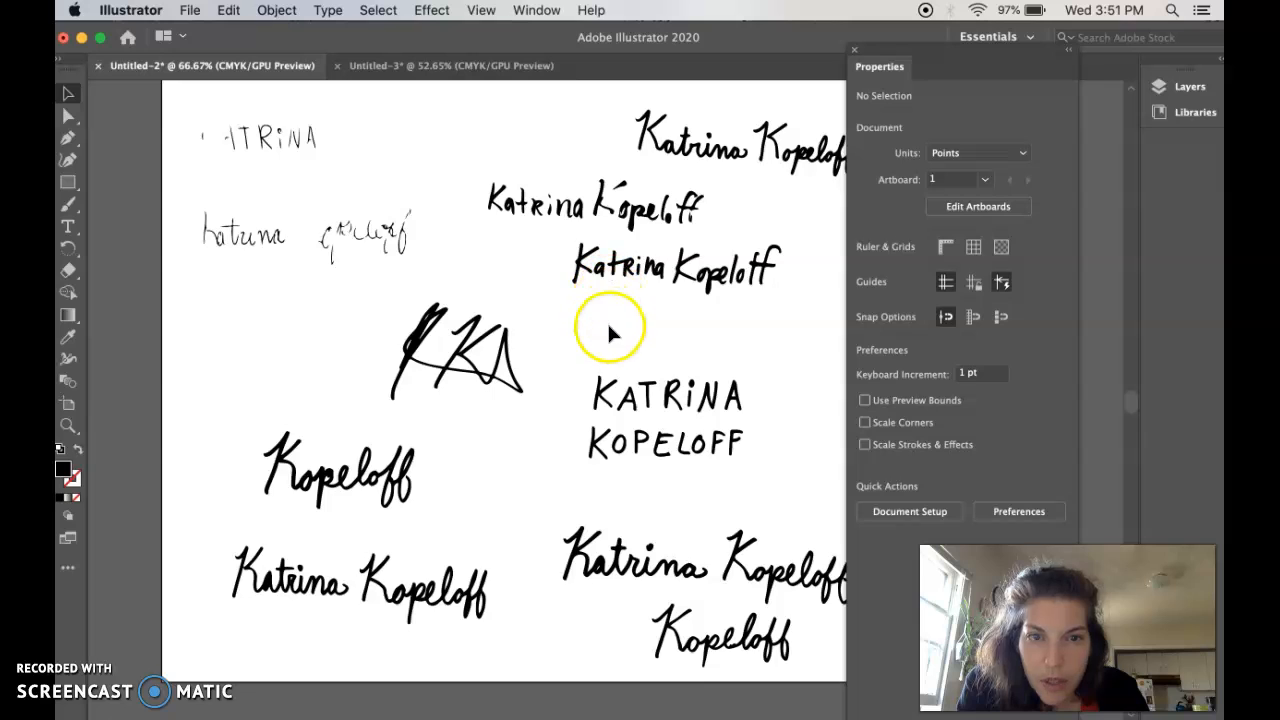
scroll(607, 330, "up", 2)
scroll(607, 330, "right", 1)
scroll(607, 350, "right", 2)
scroll(607, 350, "down", 1)
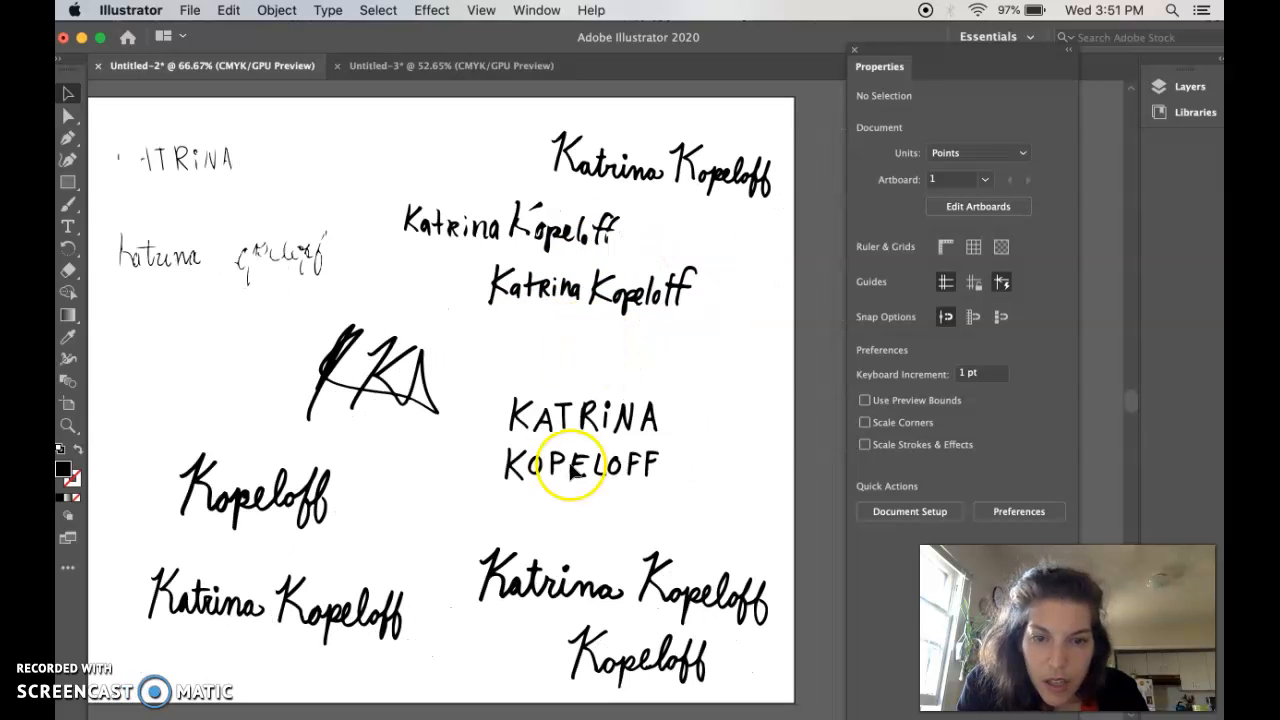
left_click(663, 193)
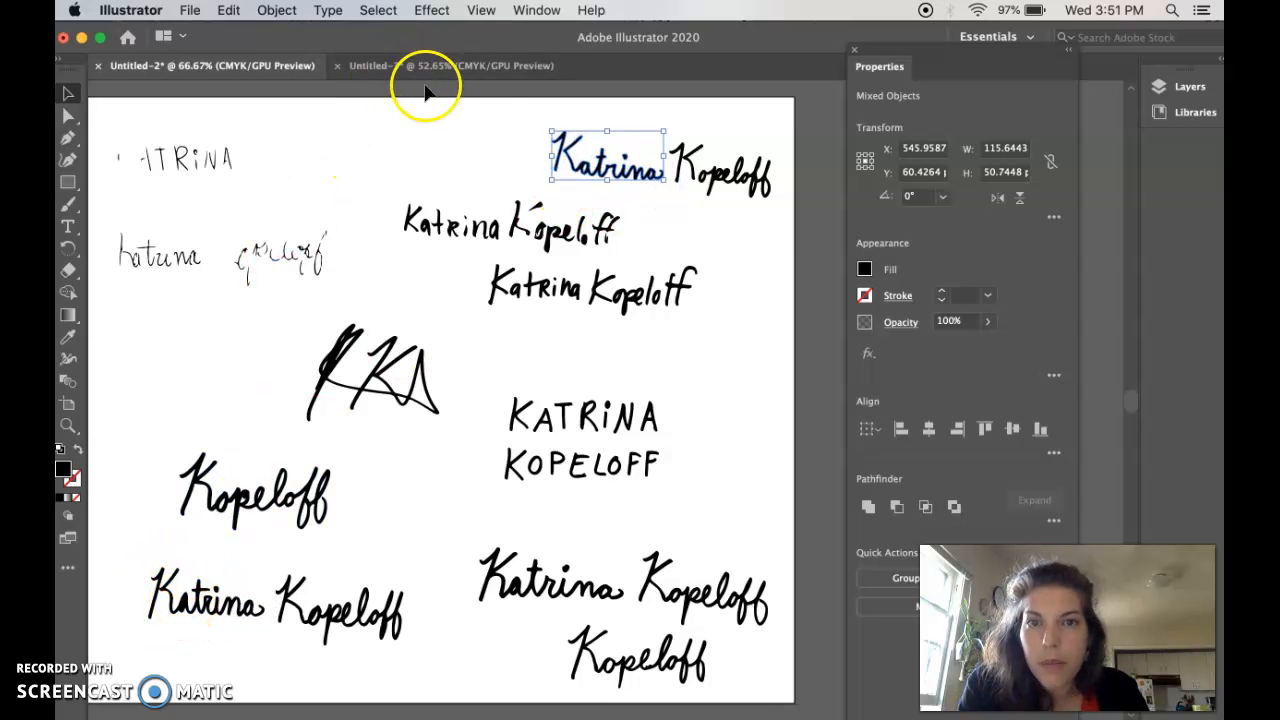
left_click(477, 66)
left_click(446, 255)
key("super+v")
mouse_move(597, 402)
left_mouse_down()
mouse_move(600, 415)
mouse_move(337, 200)
mouse_move(368, 167)
left_mouse_up()
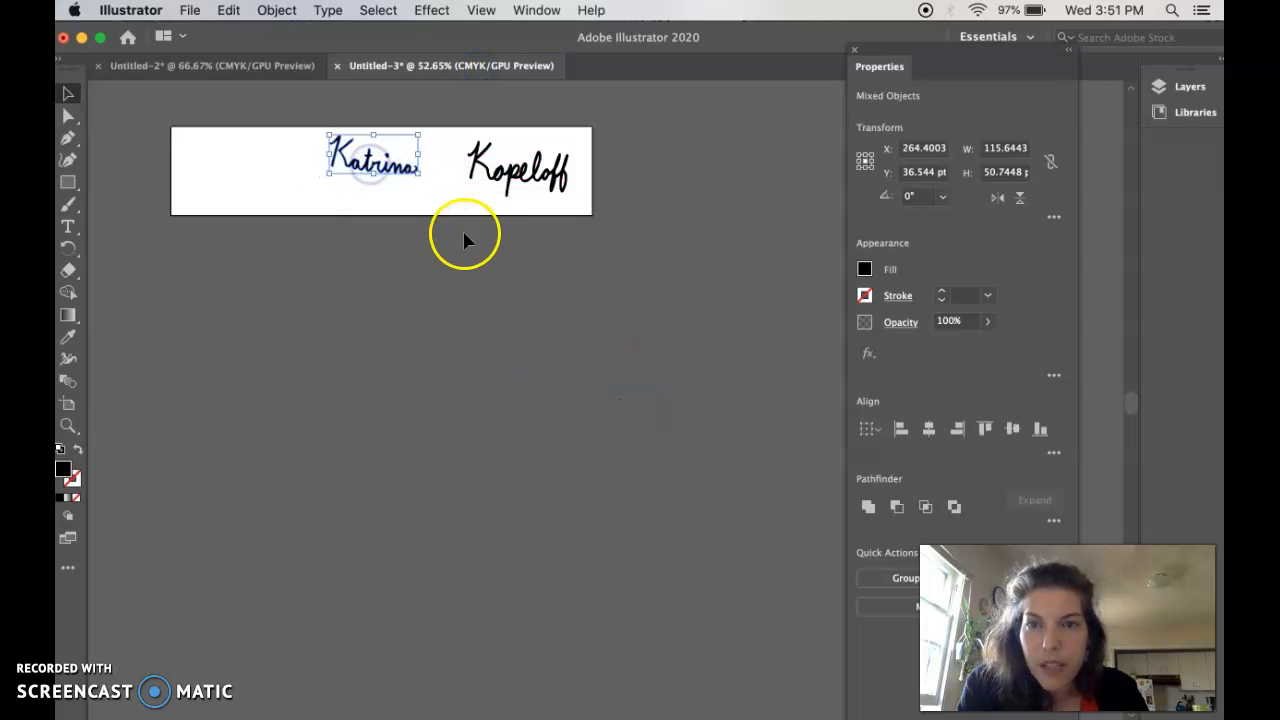
left_click(900, 577)
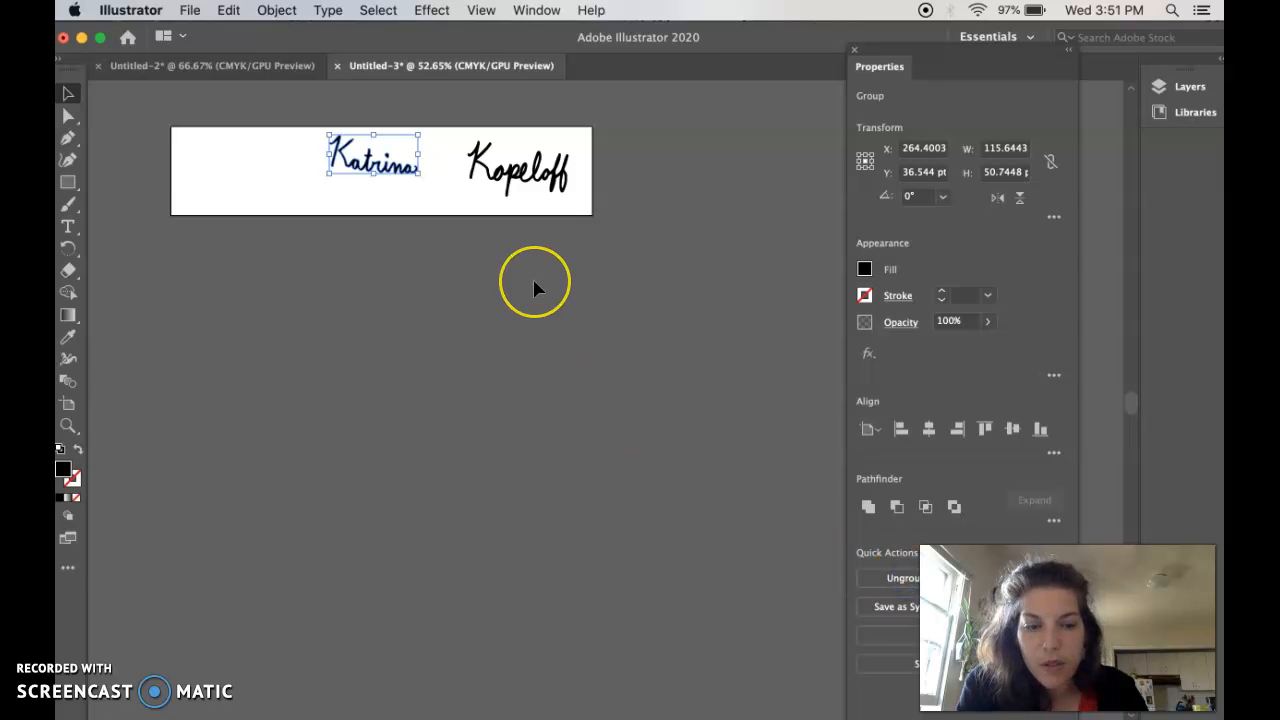
key("super+equal")
key("super+equal")
key("super+equal")
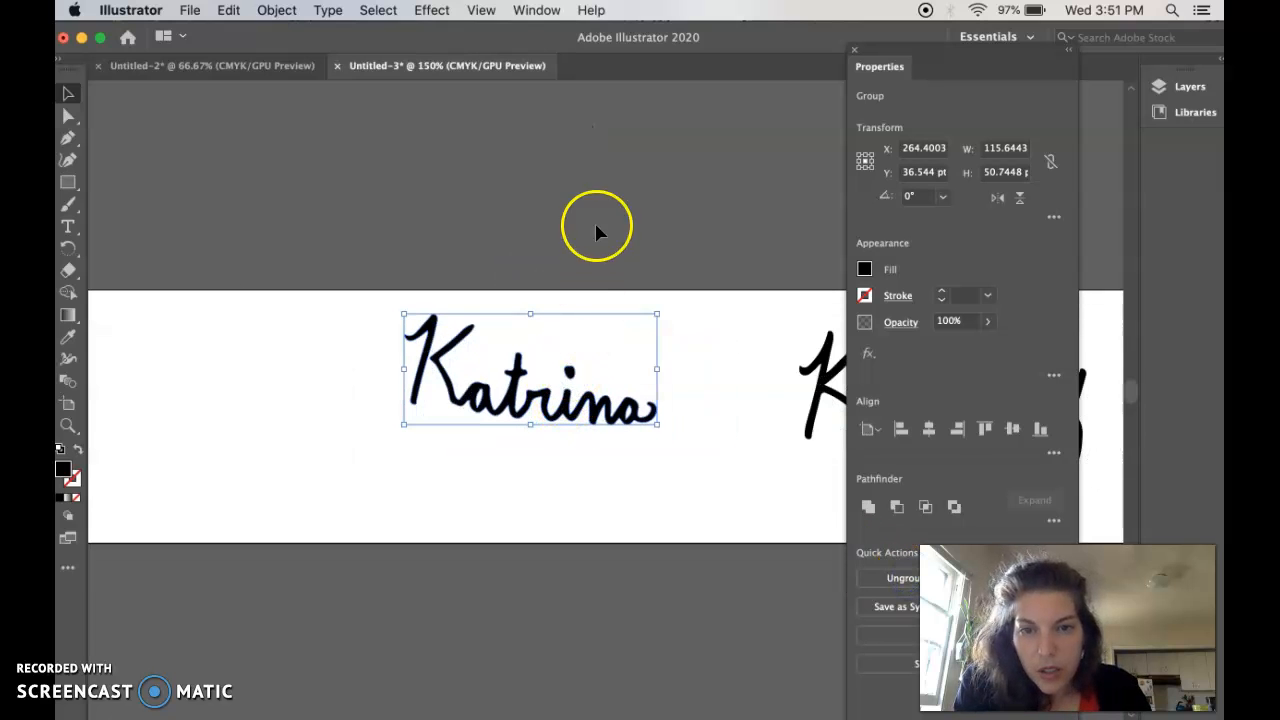
Close the Properties panel and rotate the Katrina group about 3° upward.
left_click(596, 232)
left_click(577, 366)
left_click(614, 260)
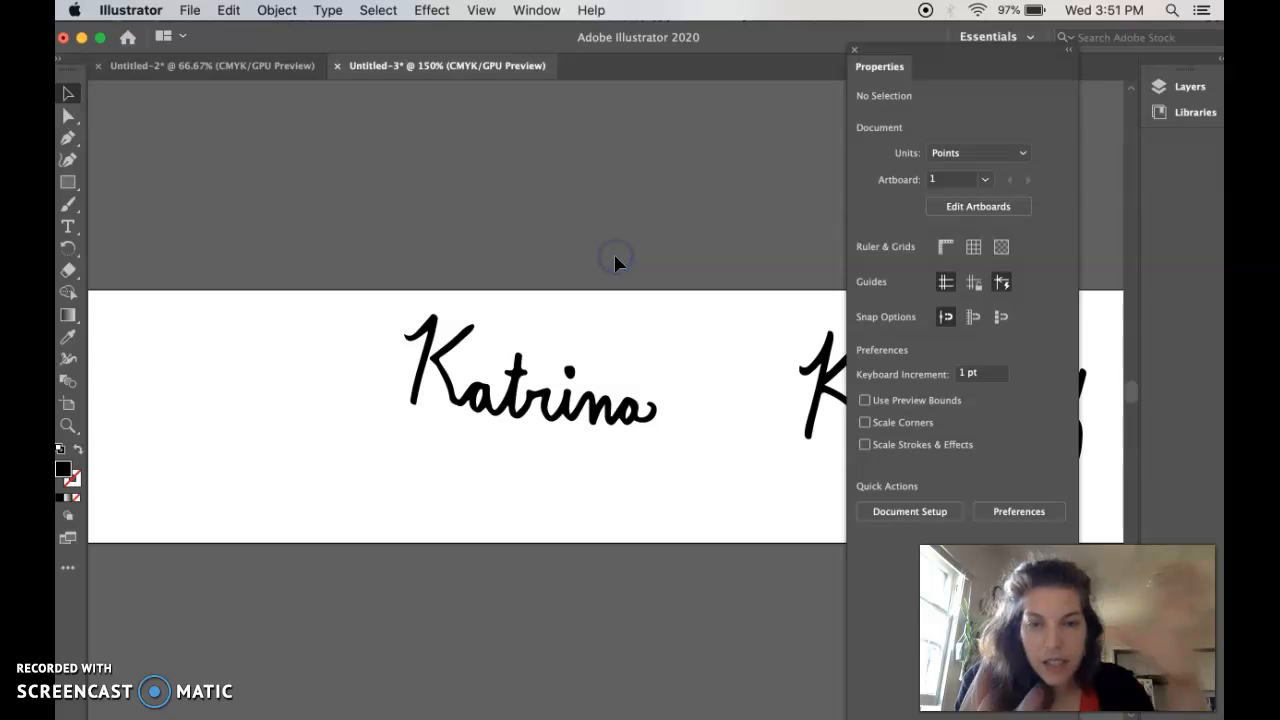
left_click(609, 428)
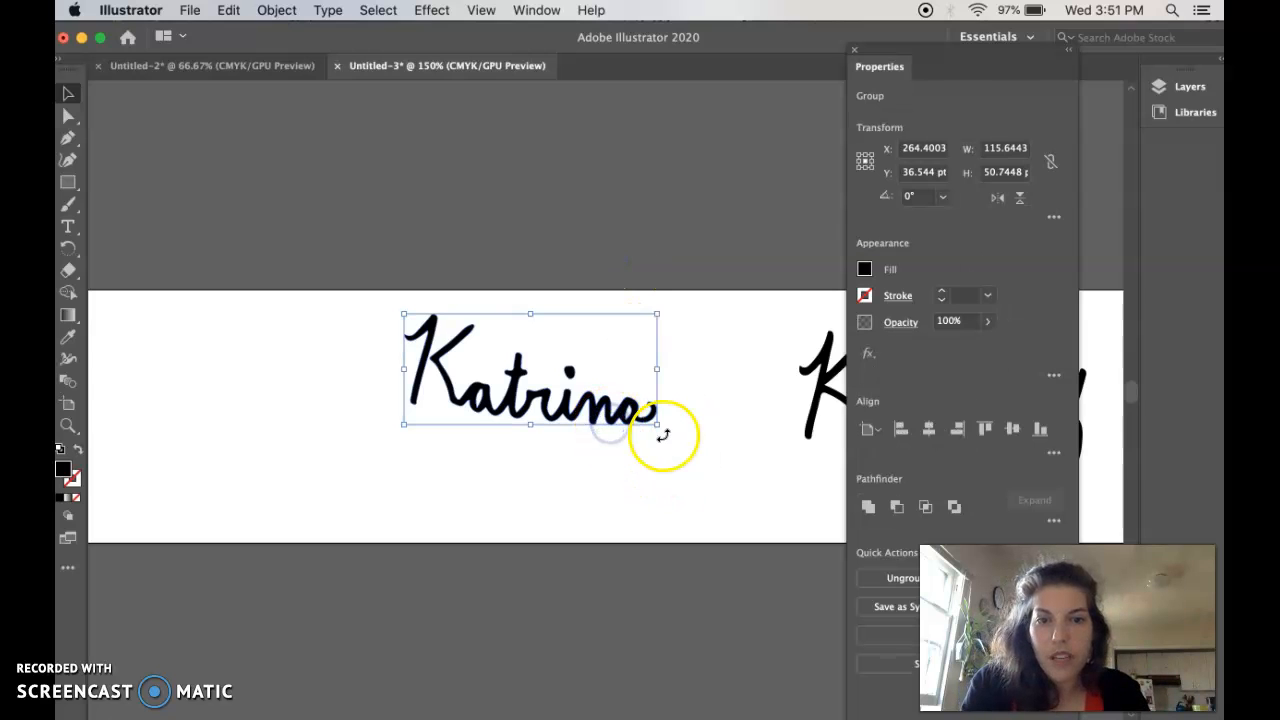
left_click(856, 54)
mouse_move(665, 434)
left_mouse_down()
mouse_move(686, 411)
mouse_move(674, 431)
left_mouse_up()
Expand the toolbar to two columns and float it over the canvas.
scroll(603, 494, "right", 3)
scroll(603, 494, "up", 1)
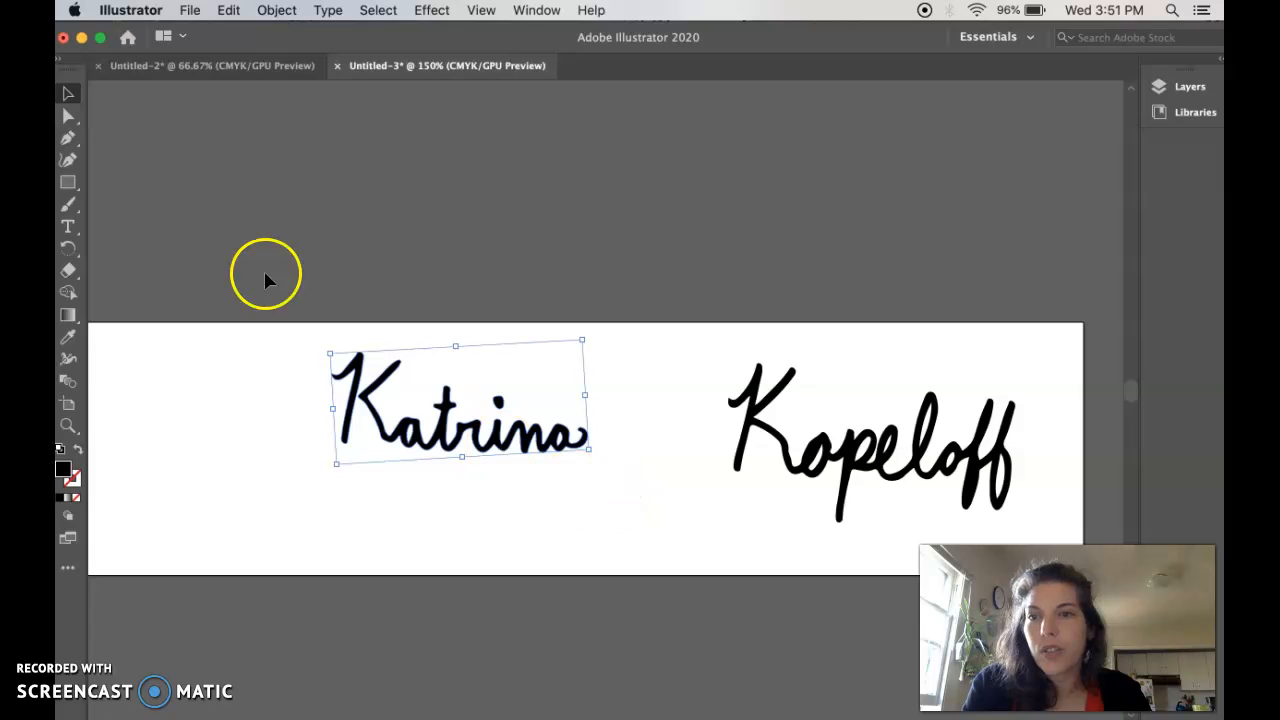
left_click(61, 60)
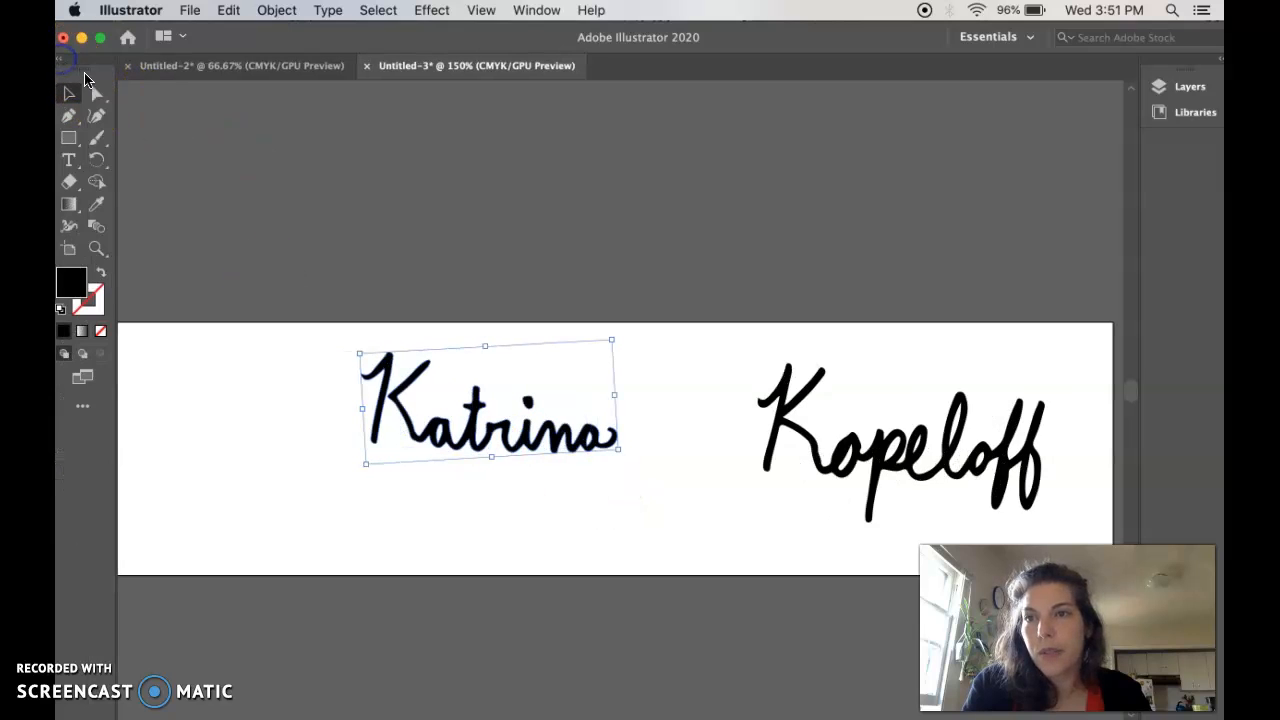
left_click_drag(83, 71, 157, 123)
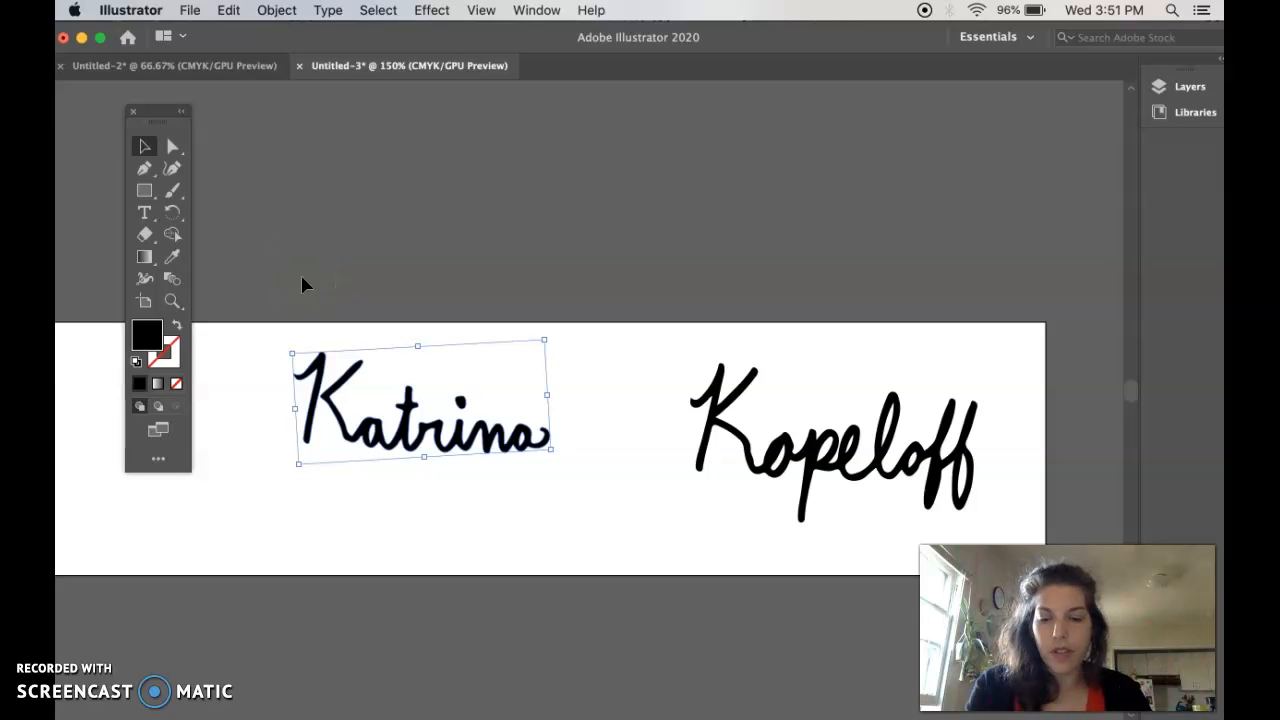
Show the rulers from the View menu.
left_click(197, 450)
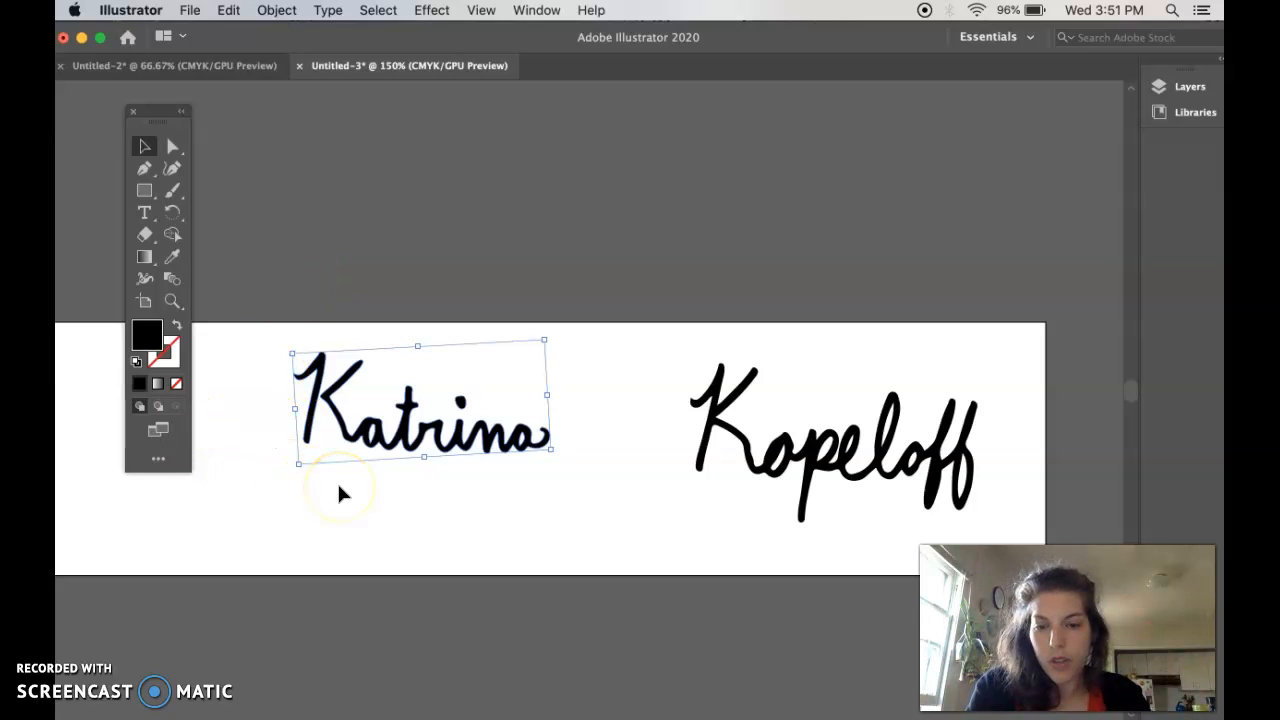
left_click(481, 10)
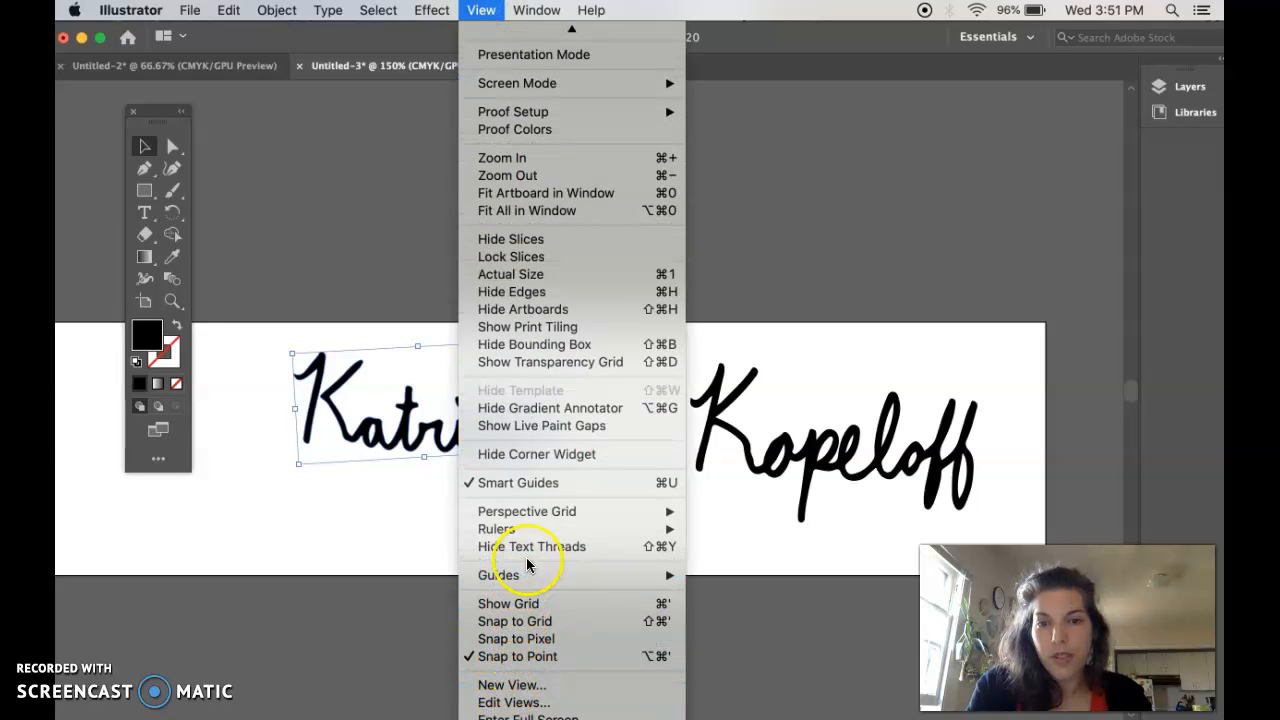
mouse_move(543, 529)
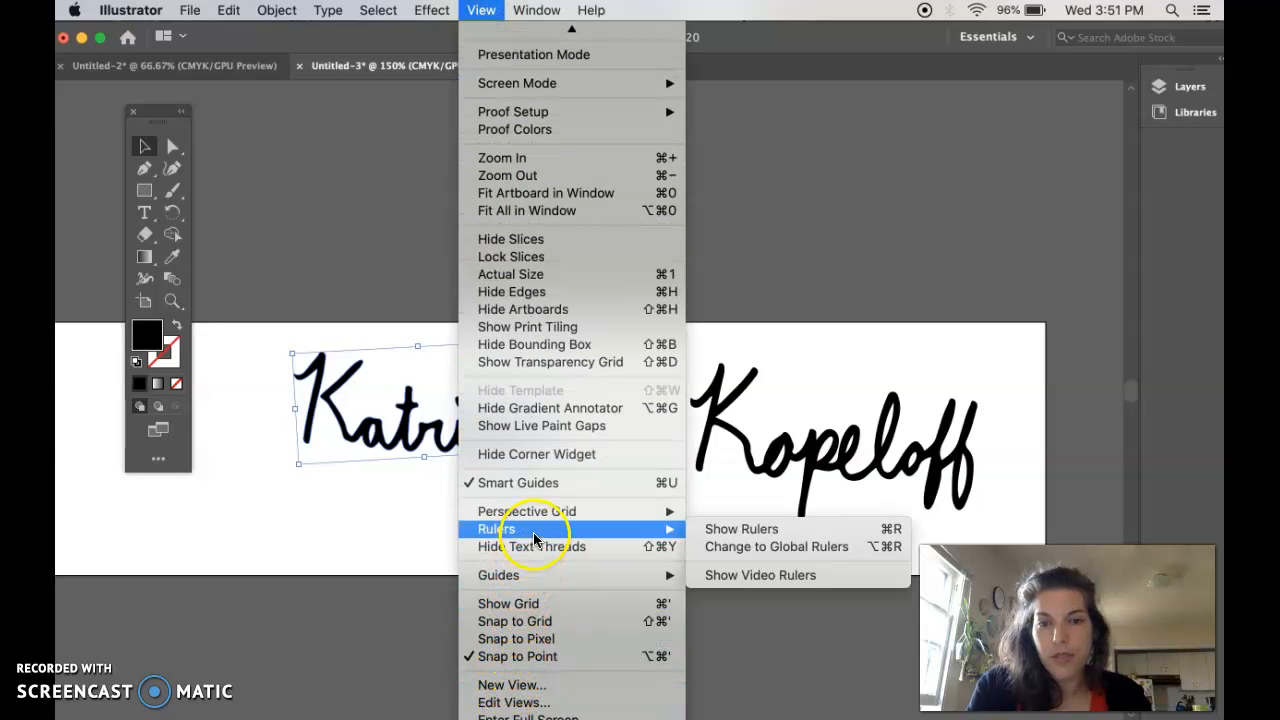
left_click(800, 536)
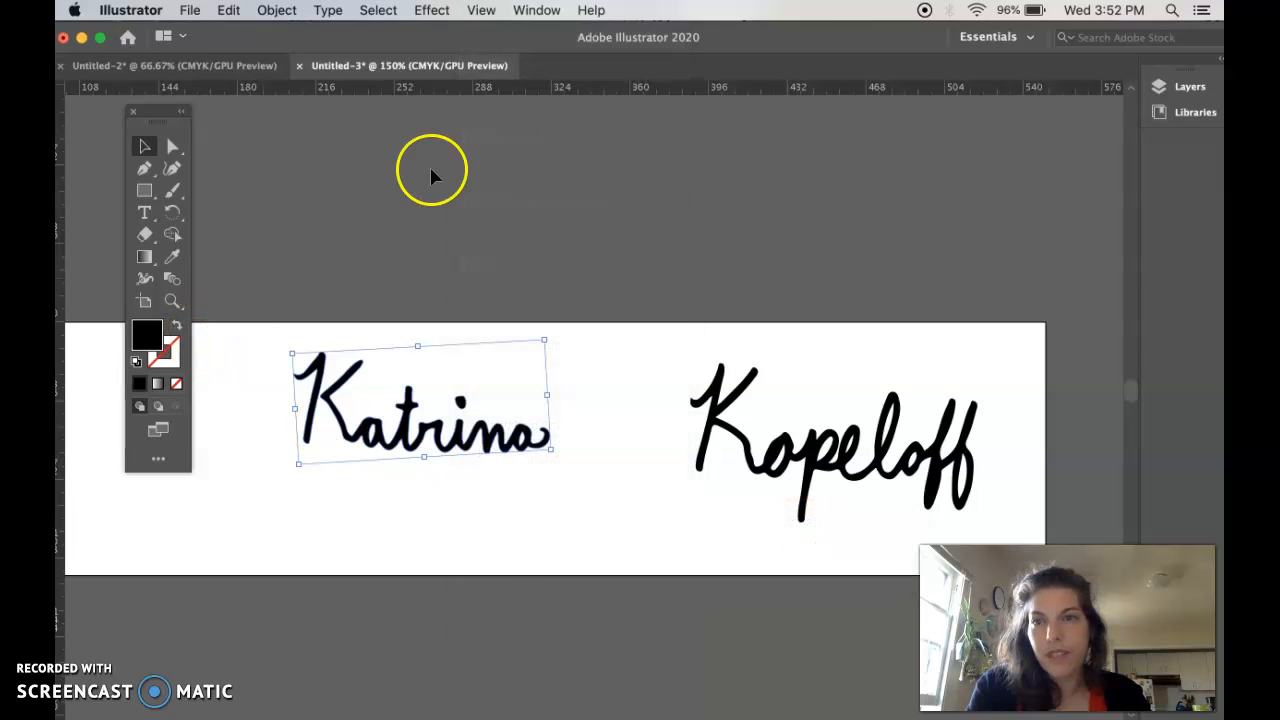
Add a horizontal guide at the letters' baseline and tilt Kopeloff slightly.
left_click_drag(548, 93, 544, 220)
left_click_drag(530, 481, 530, 481)
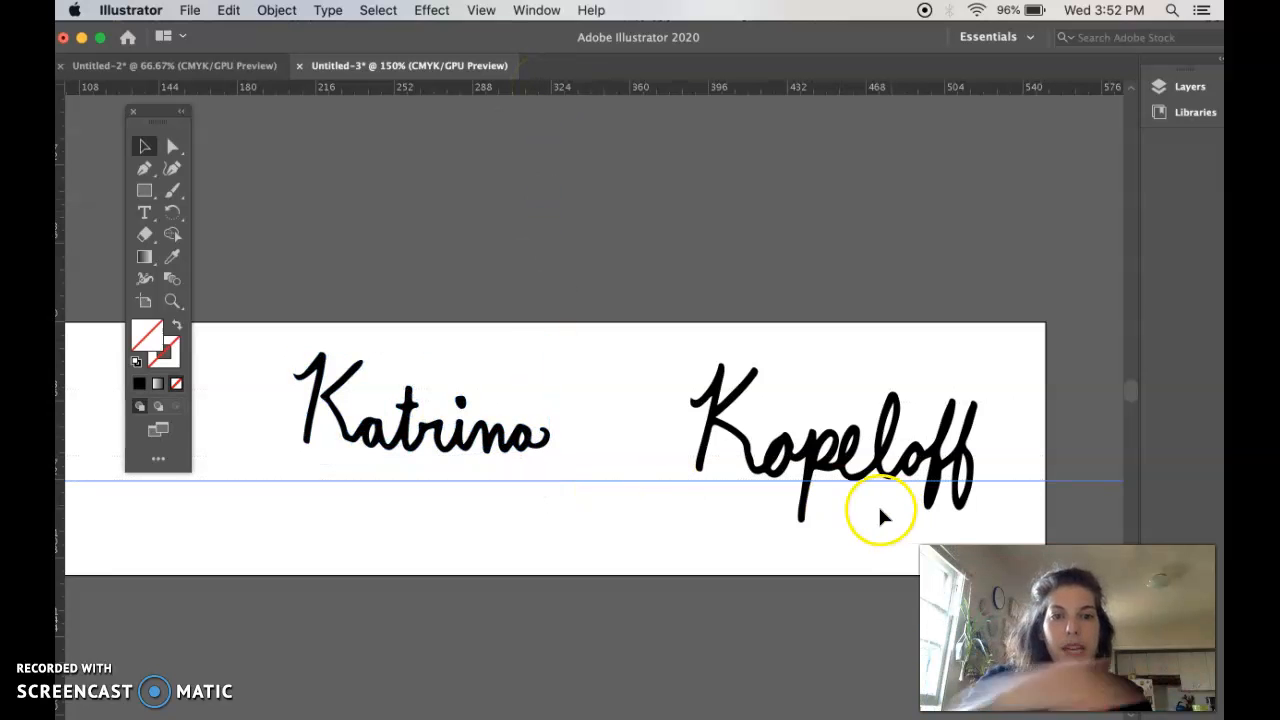
left_click(806, 452)
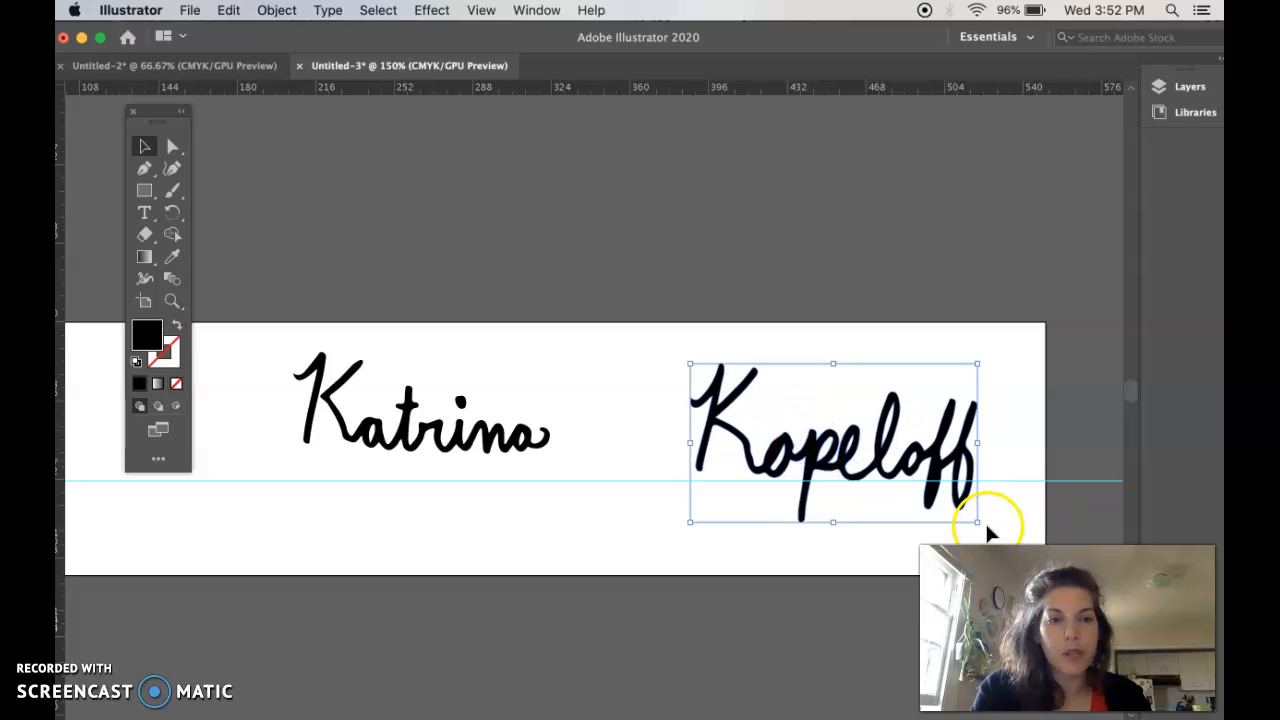
left_click_drag(988, 530, 992, 530)
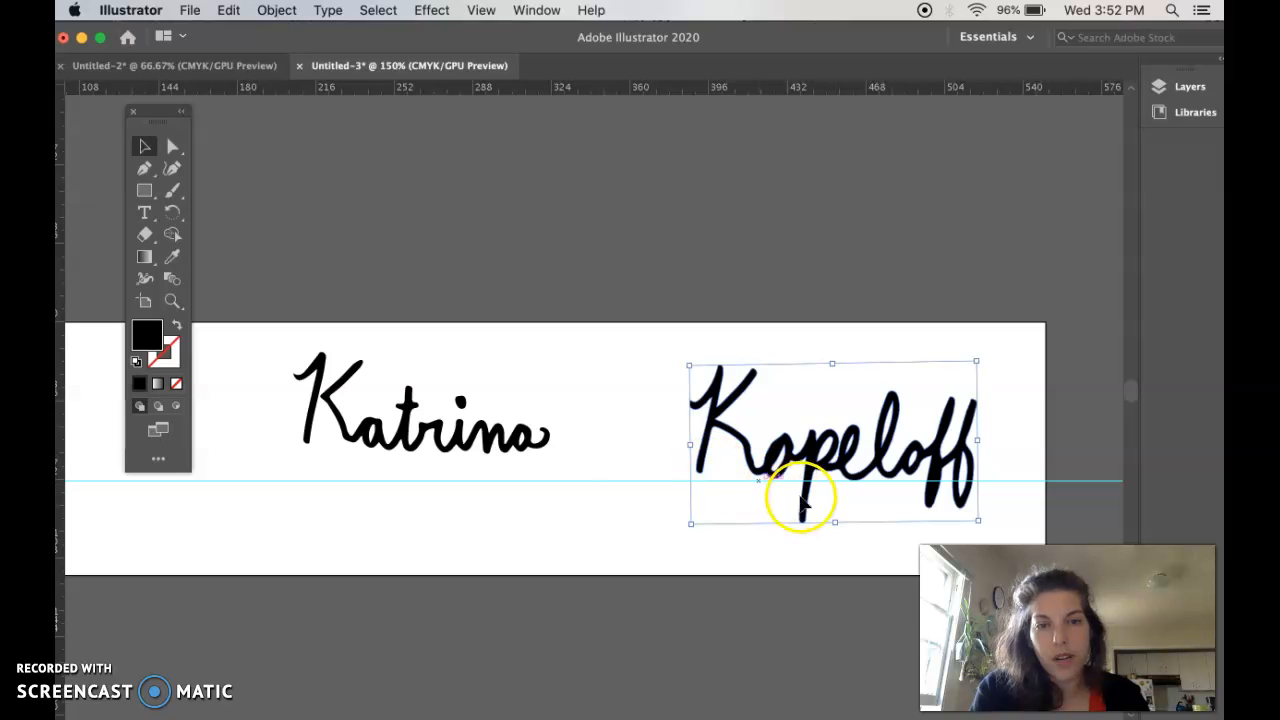
left_click(620, 412)
Move Katrina right beside Kopeloff and rotate it about 5°.
left_click(484, 425)
left_click_drag(465, 418, 580, 452)
left_click(557, 537)
left_click(580, 471)
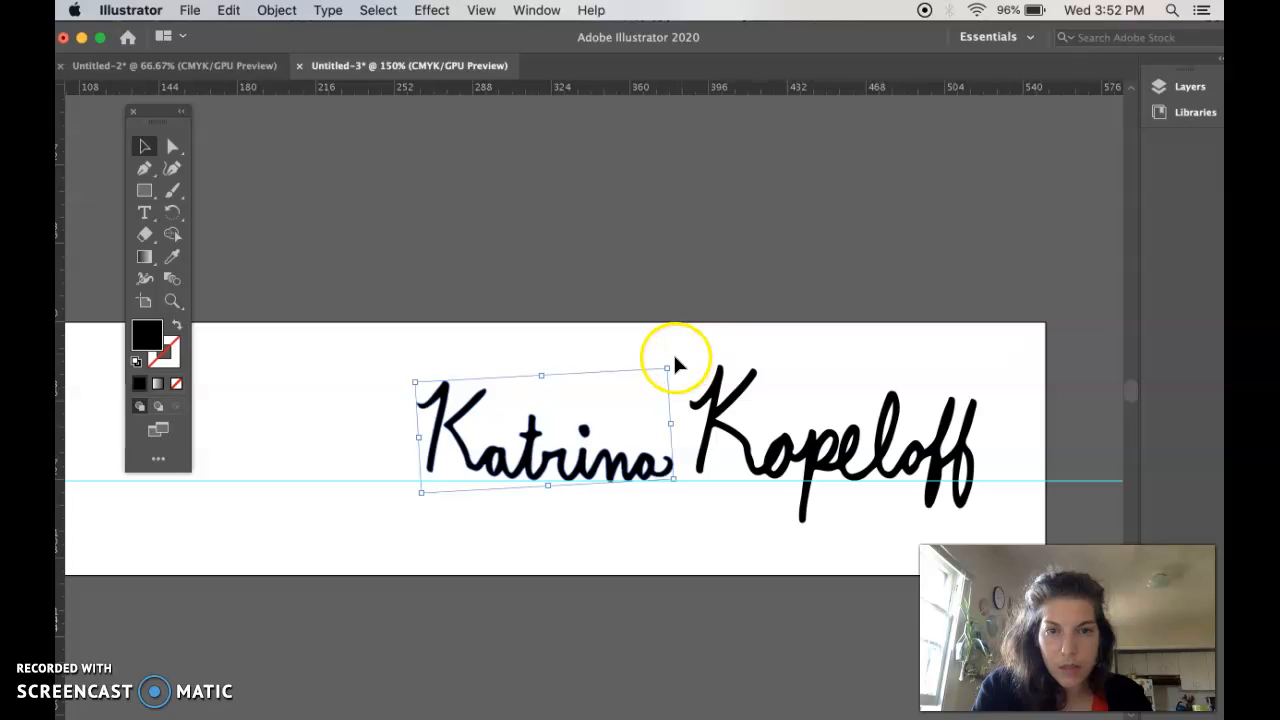
left_click_drag(672, 360, 673, 357)
left_click(663, 507)
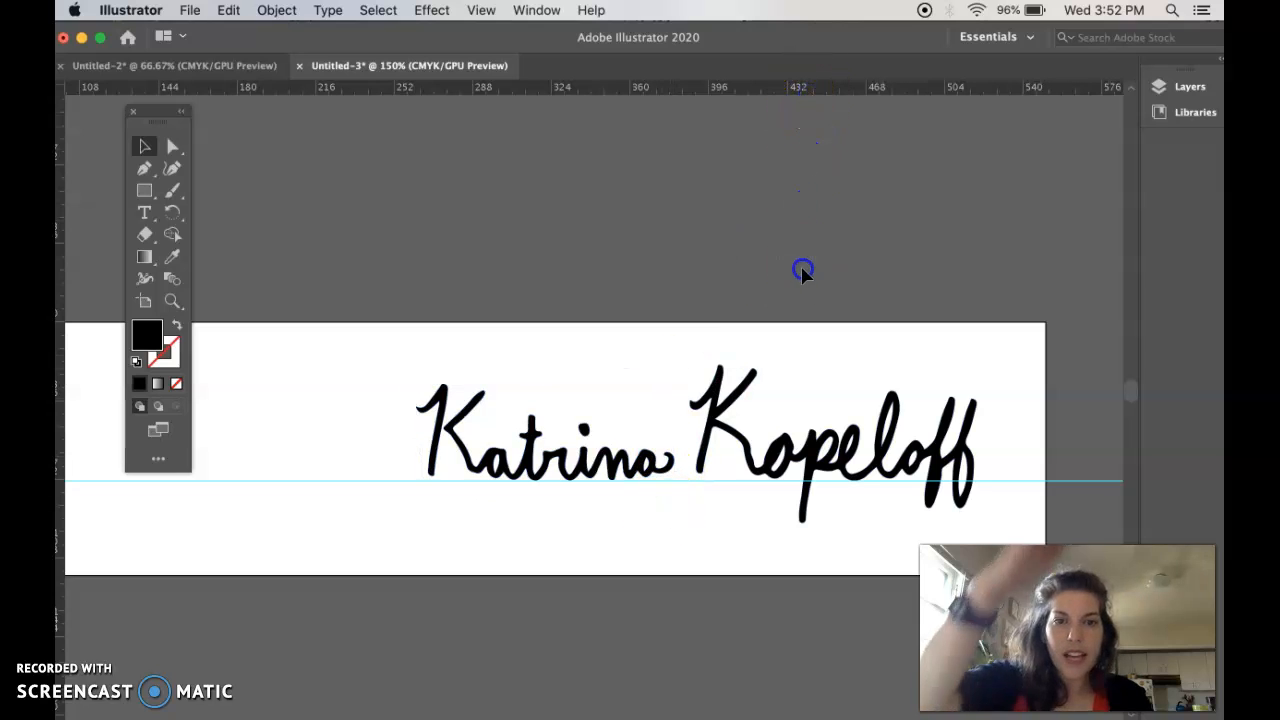
Add a second guide at the letters' top and enlarge Katrina from its top-left corner.
left_click_drag(794, 367, 794, 370)
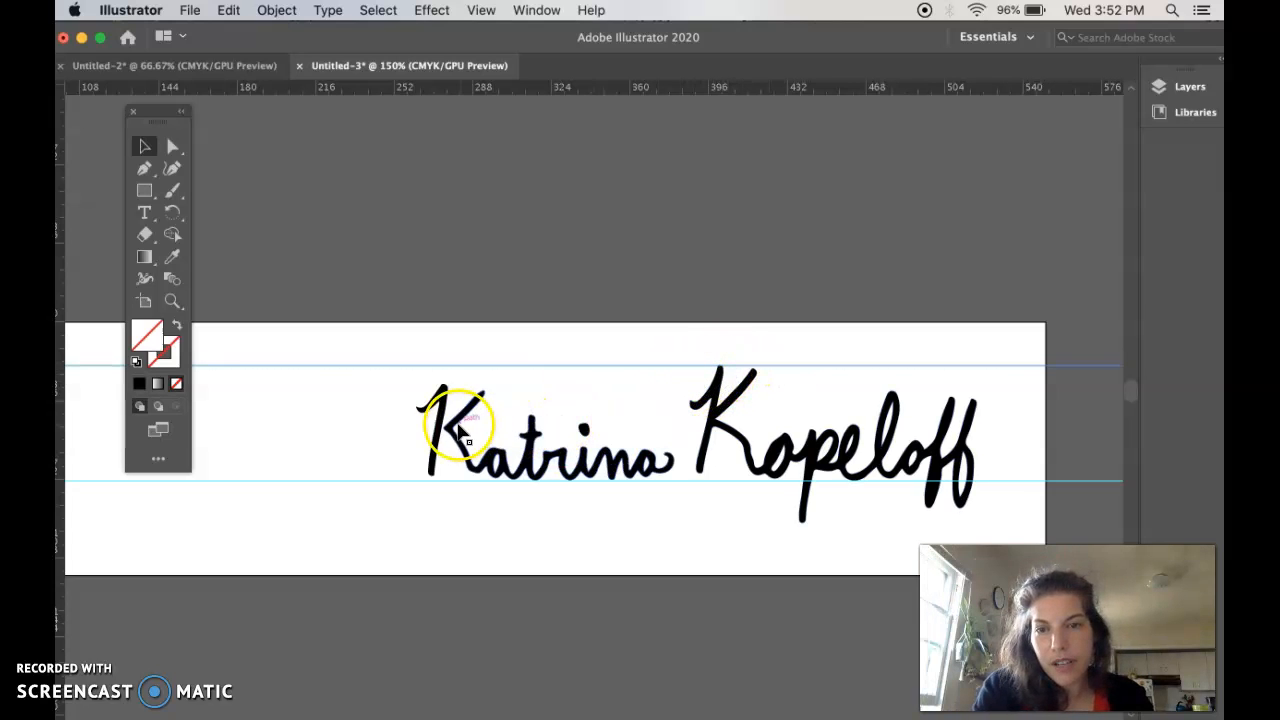
left_click(455, 427)
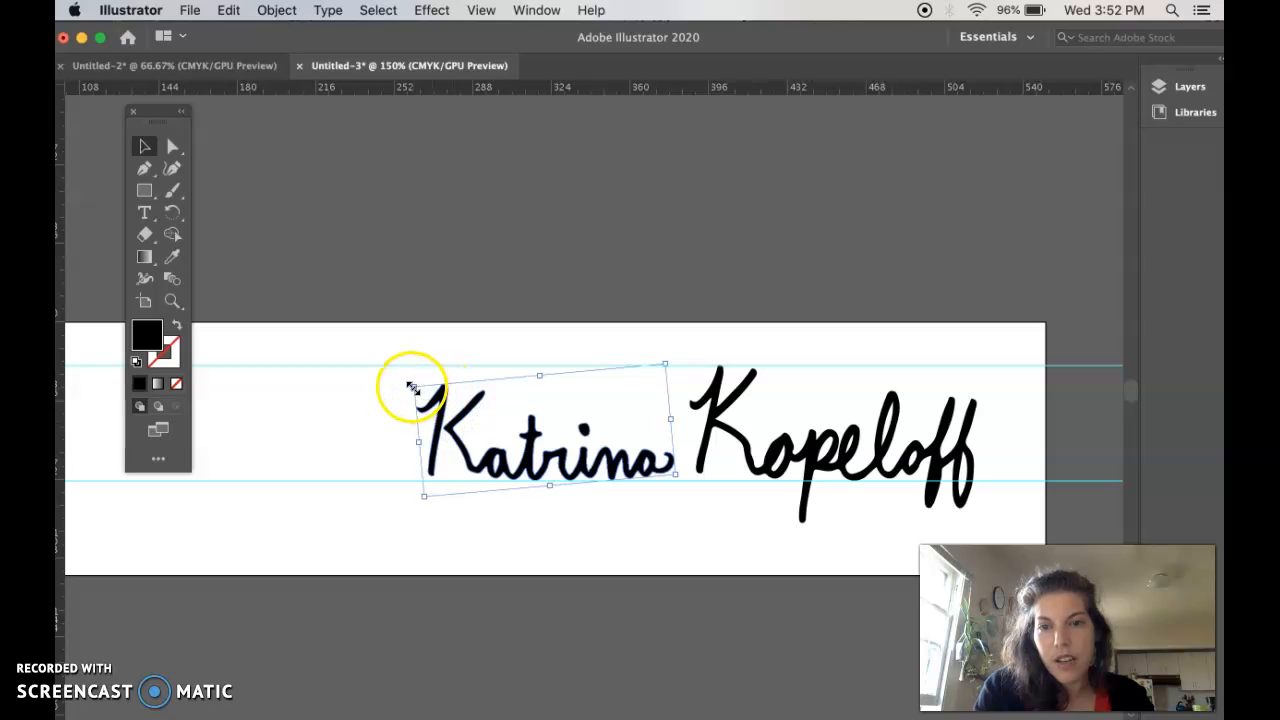
left_click_drag(411, 386, 369, 357)
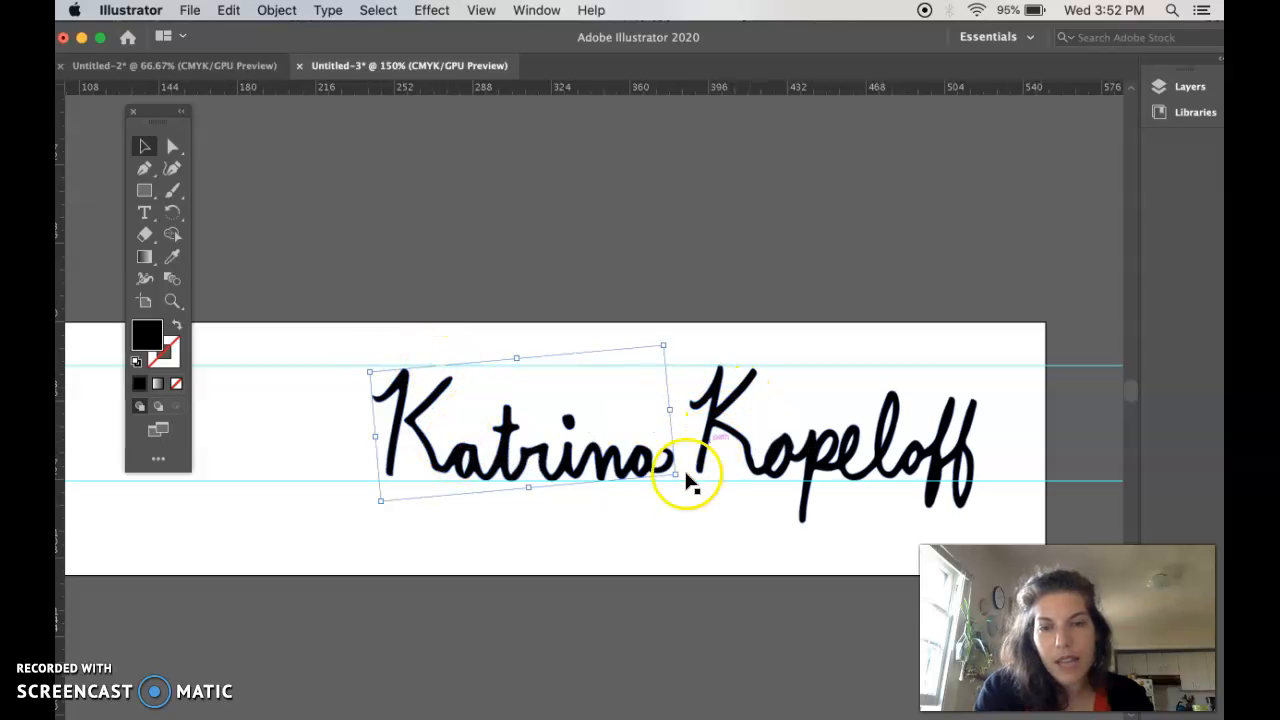
left_click(661, 518)
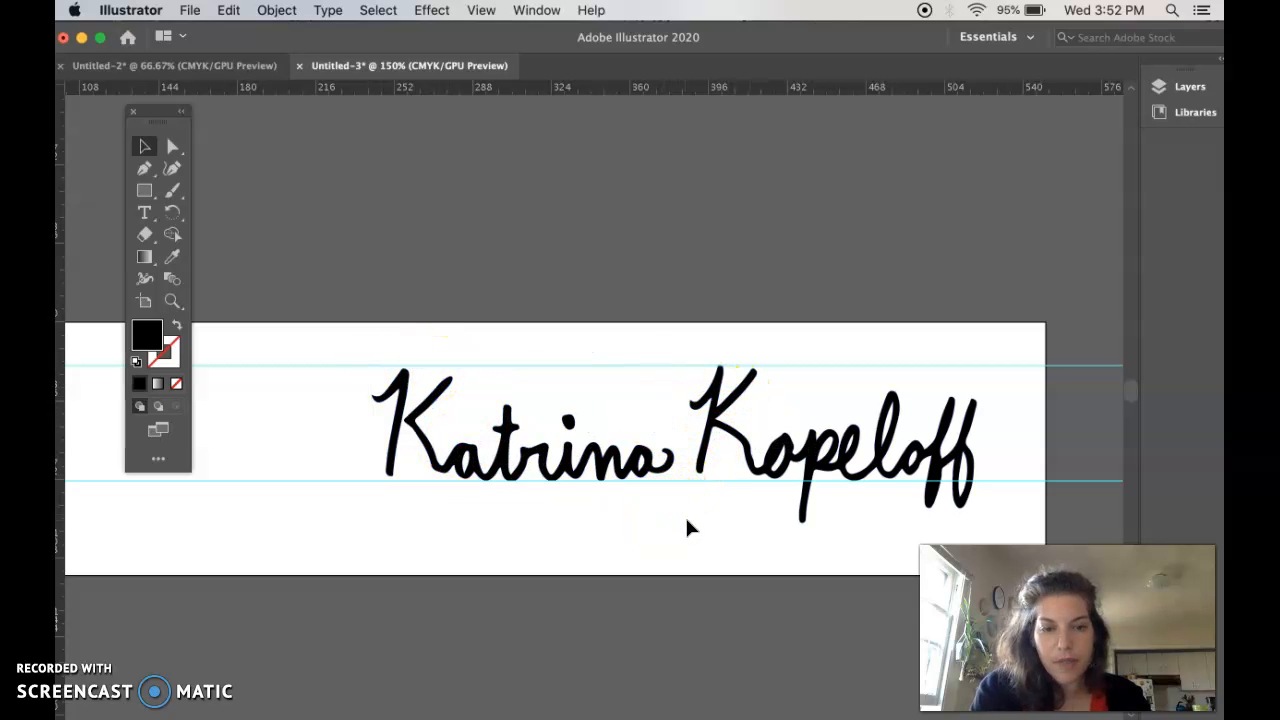
left_click(700, 386)
left_click(660, 260)
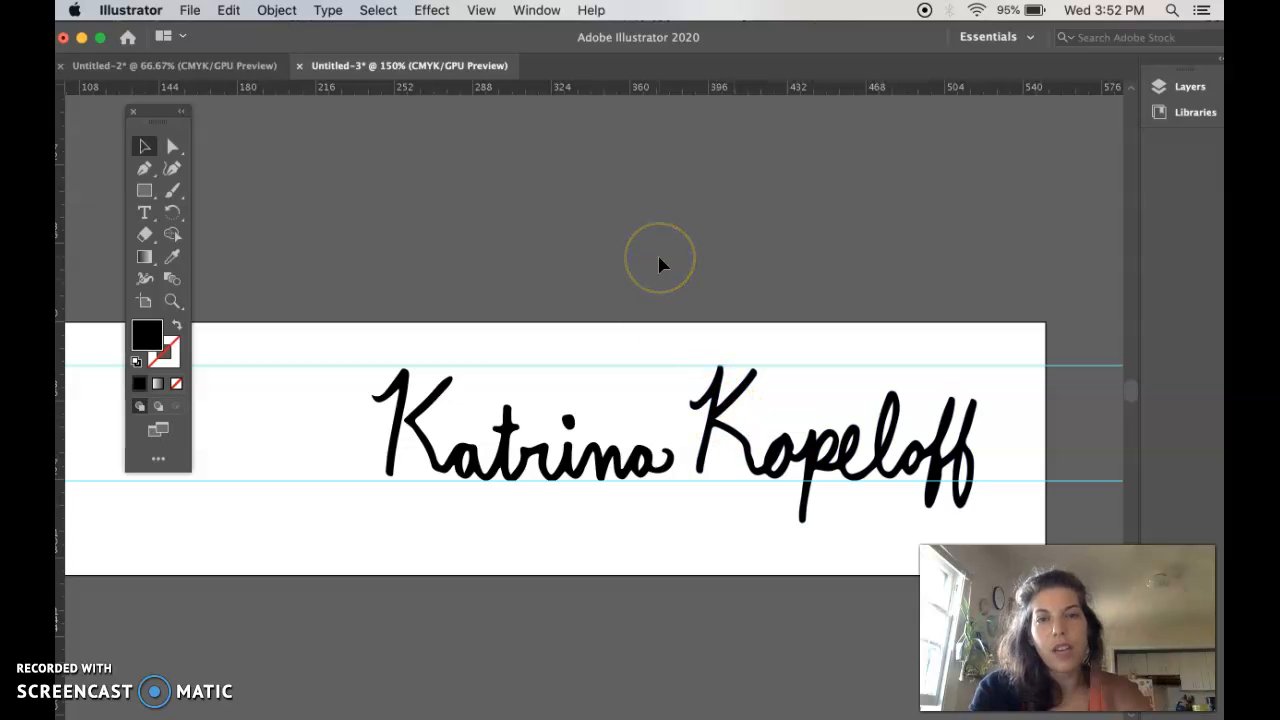
Hide both the rulers and the cyan guides from the View menu.
left_click(481, 12)
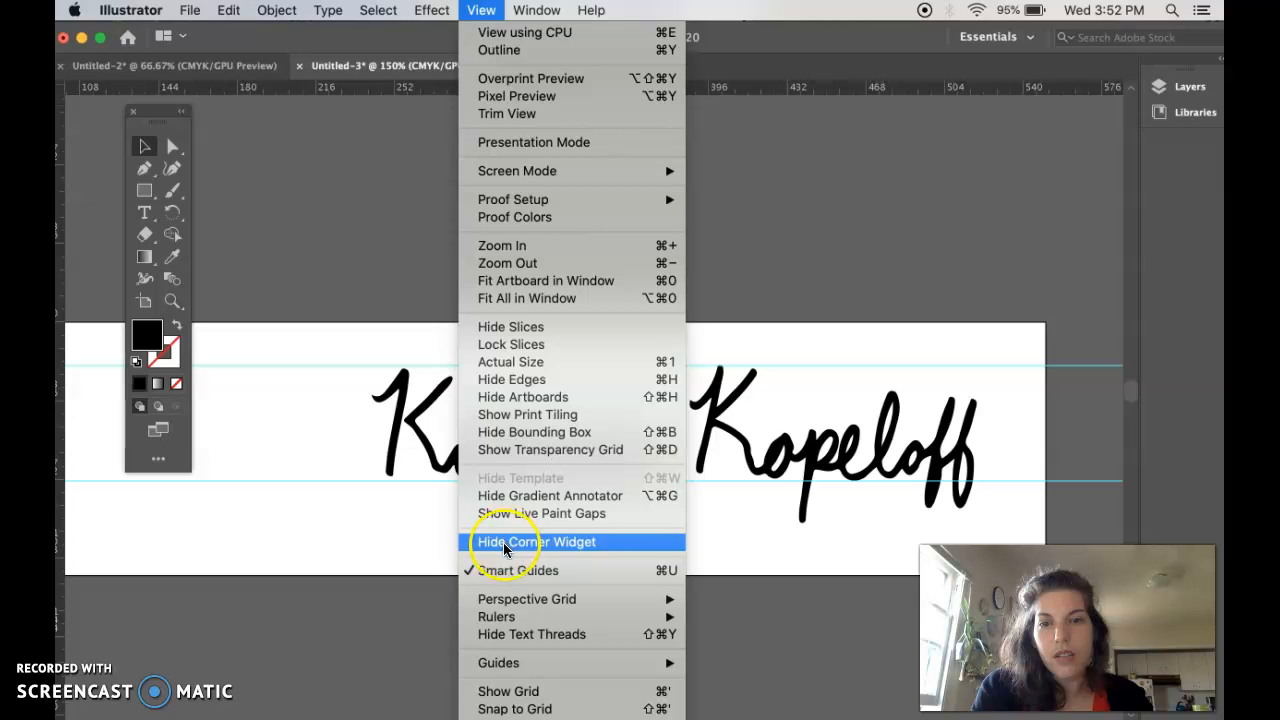
mouse_move(500, 616)
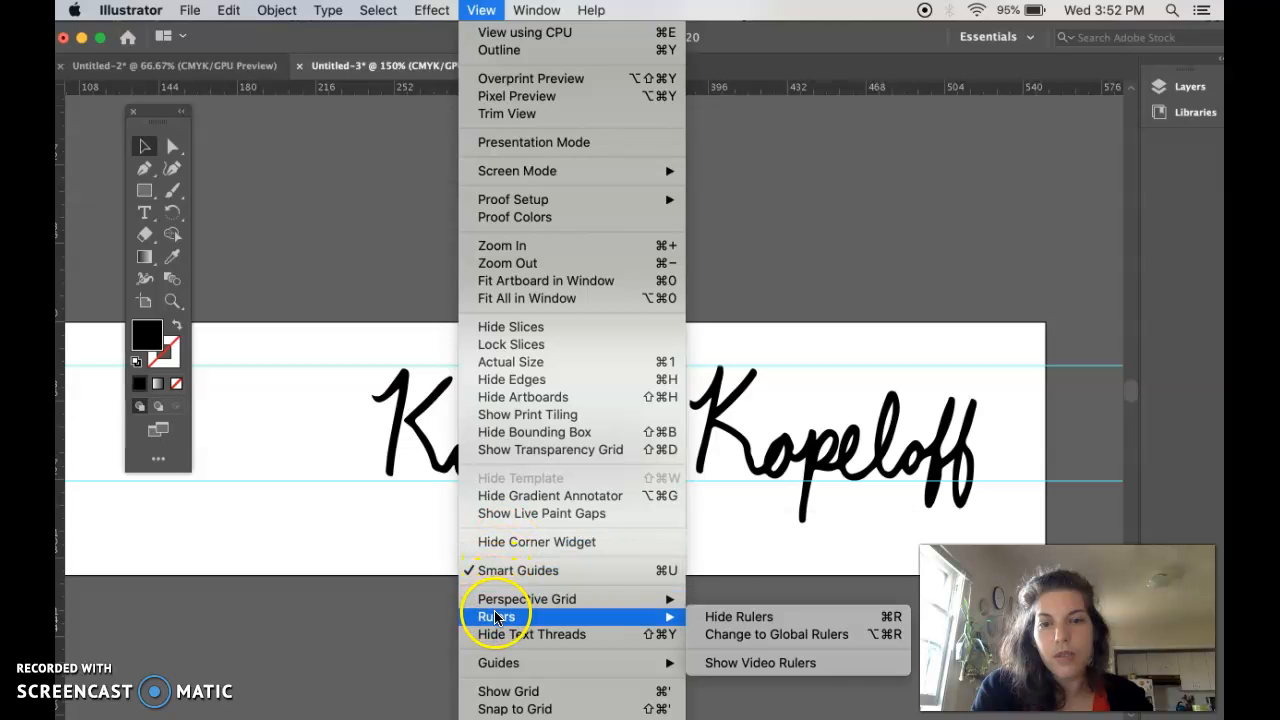
left_click(718, 617)
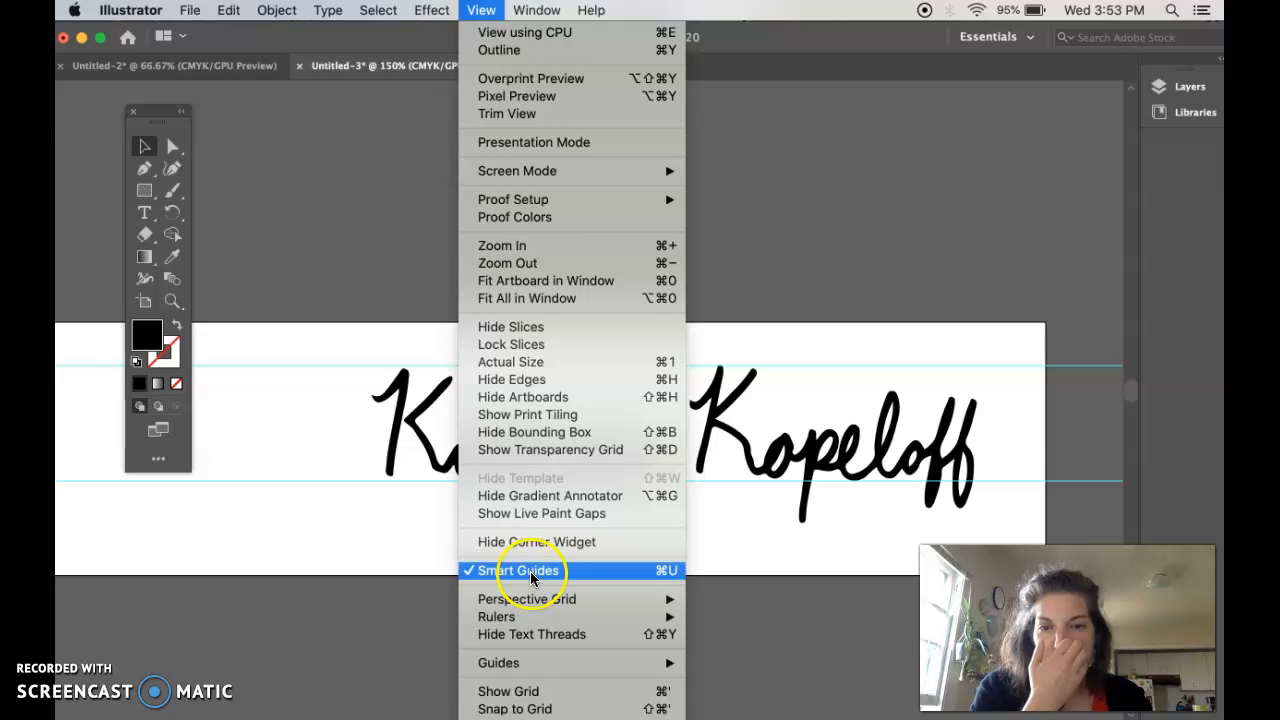
mouse_move(535, 662)
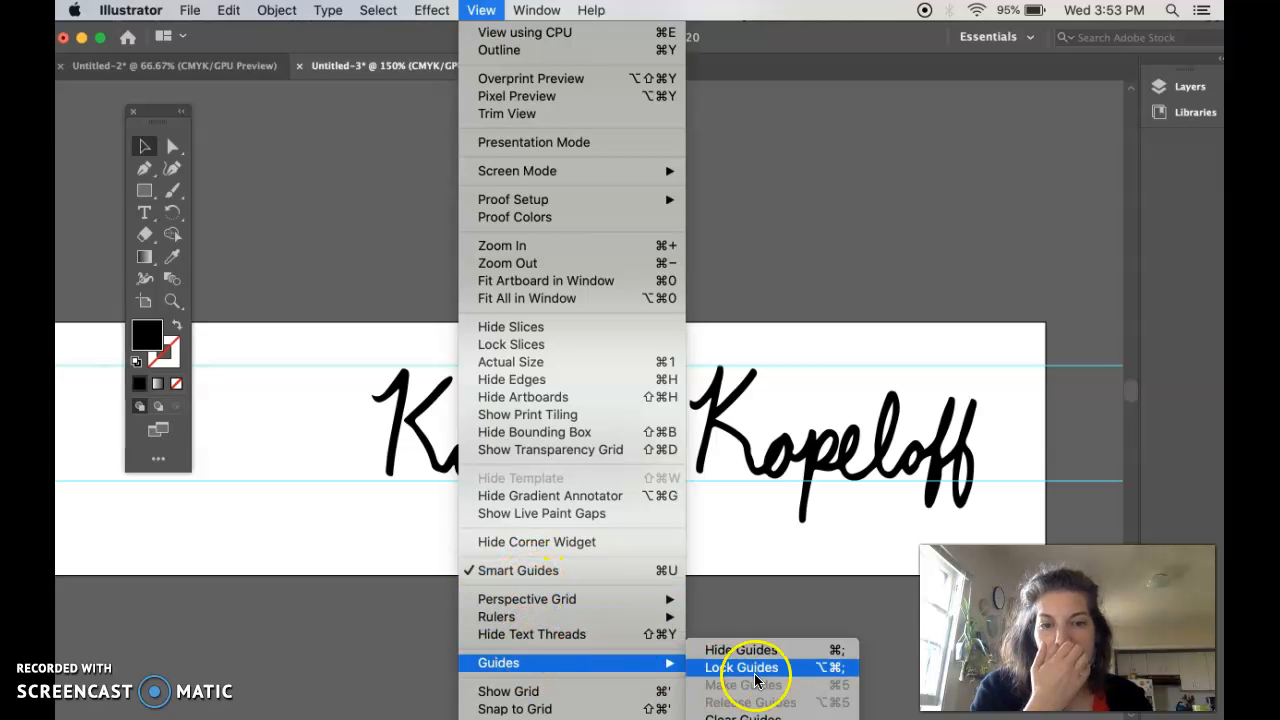
left_click(790, 651)
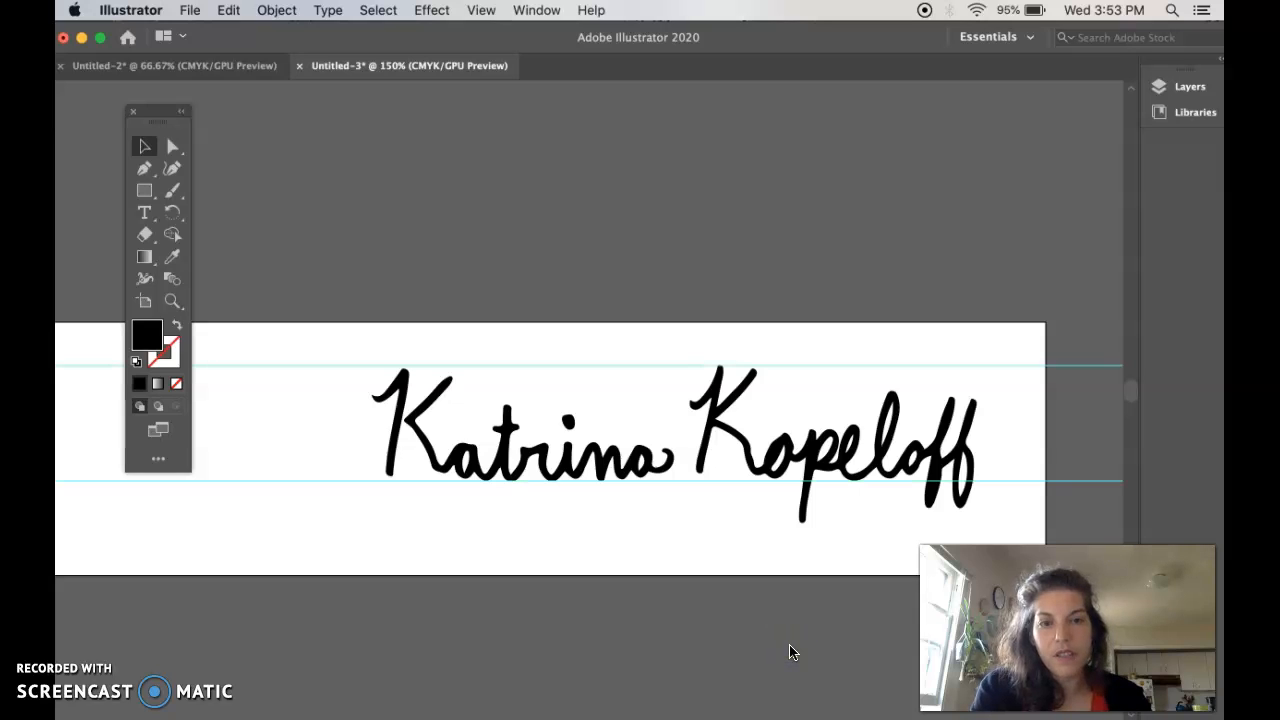
Nudge Kopeloff slightly and zoom out to see the whole artboard.
left_click(655, 588)
scroll(656, 587, "right", 3)
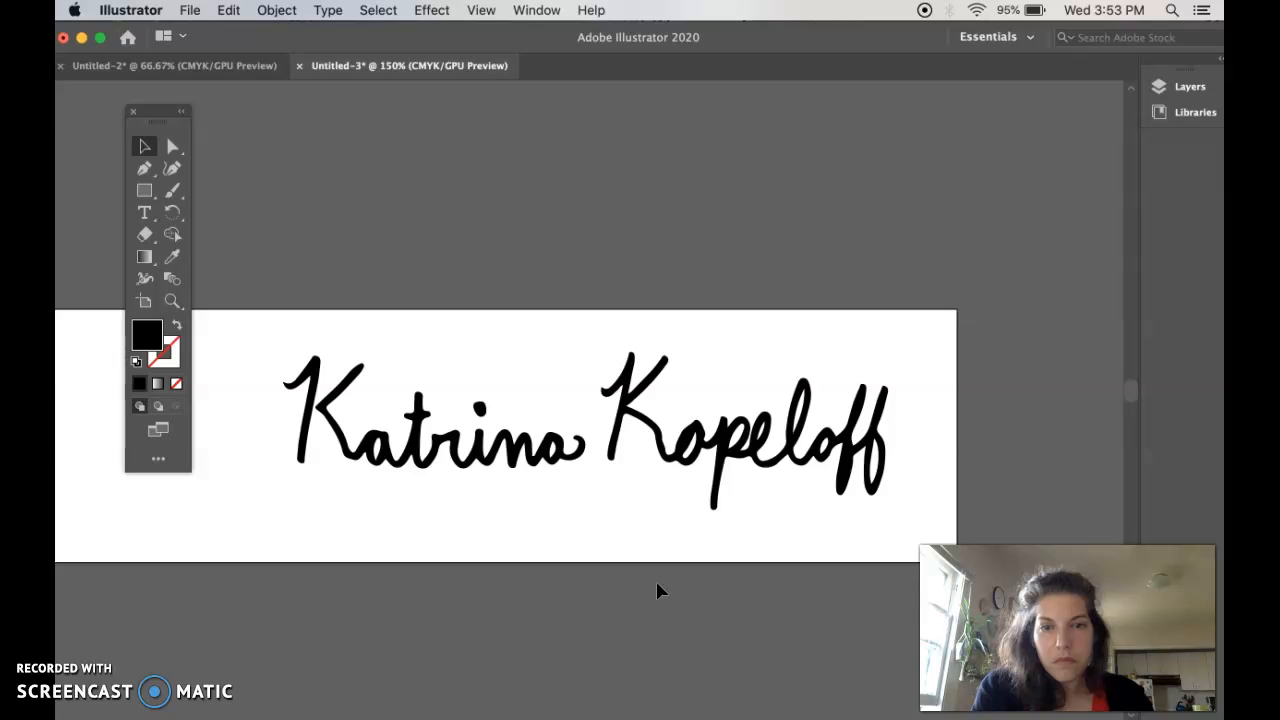
mouse_move(680, 466)
left_mouse_down()
mouse_move(690, 458)
mouse_move(678, 466)
left_mouse_up()
left_click(700, 598)
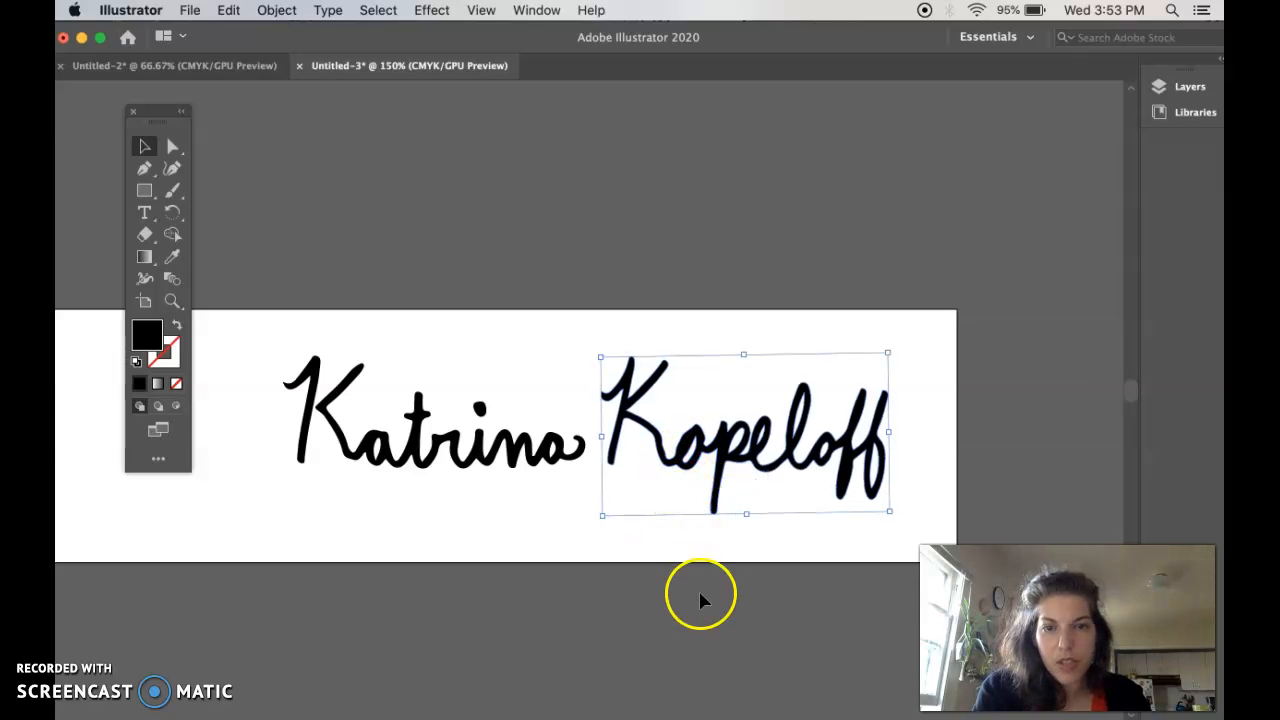
left_click(730, 594)
scroll(730, 594, "left", 2)
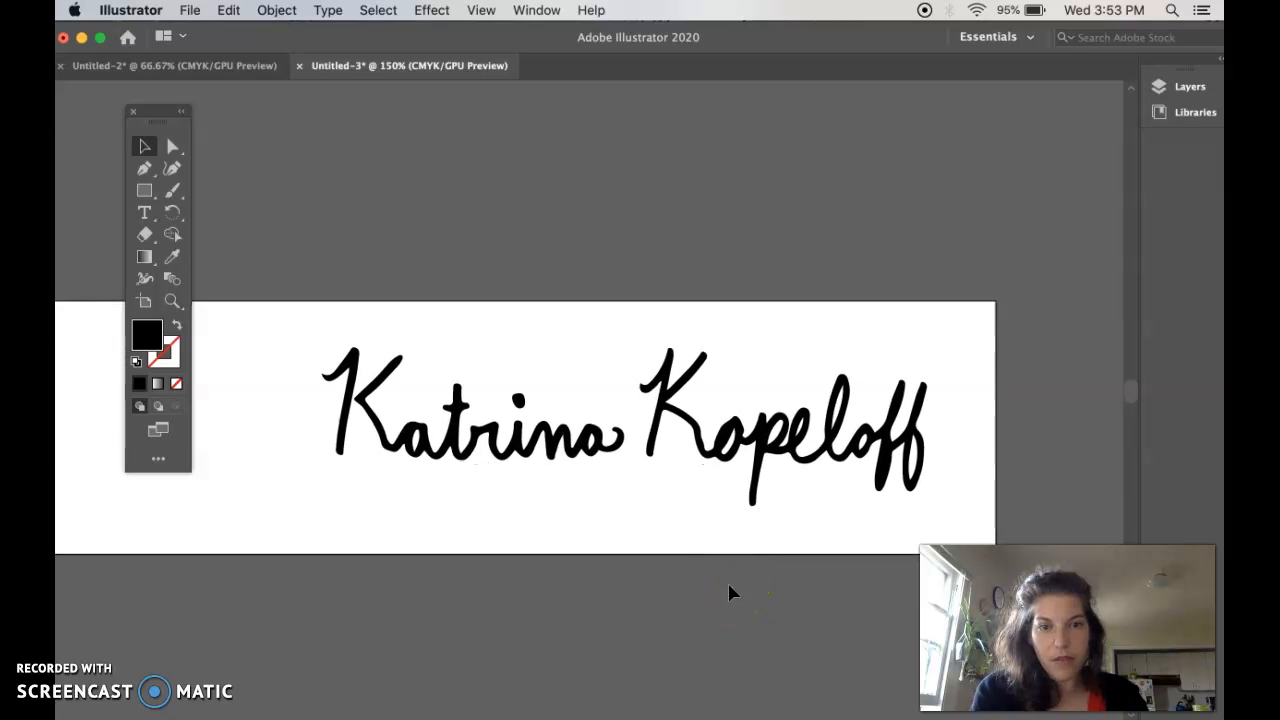
key("super+minus")
key("super+minus")
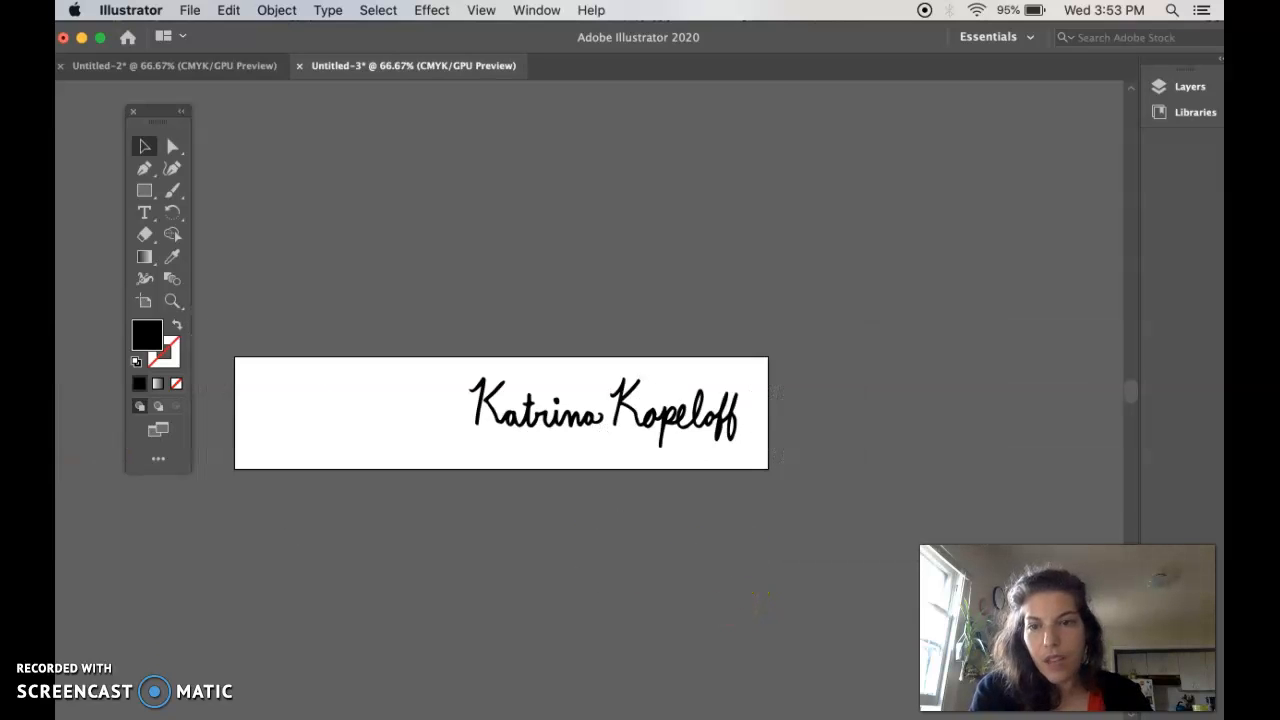
Pull the artboard's left, top, bottom and right edges in to a tight strip about 89 pt tall.
key("c")
key("a")
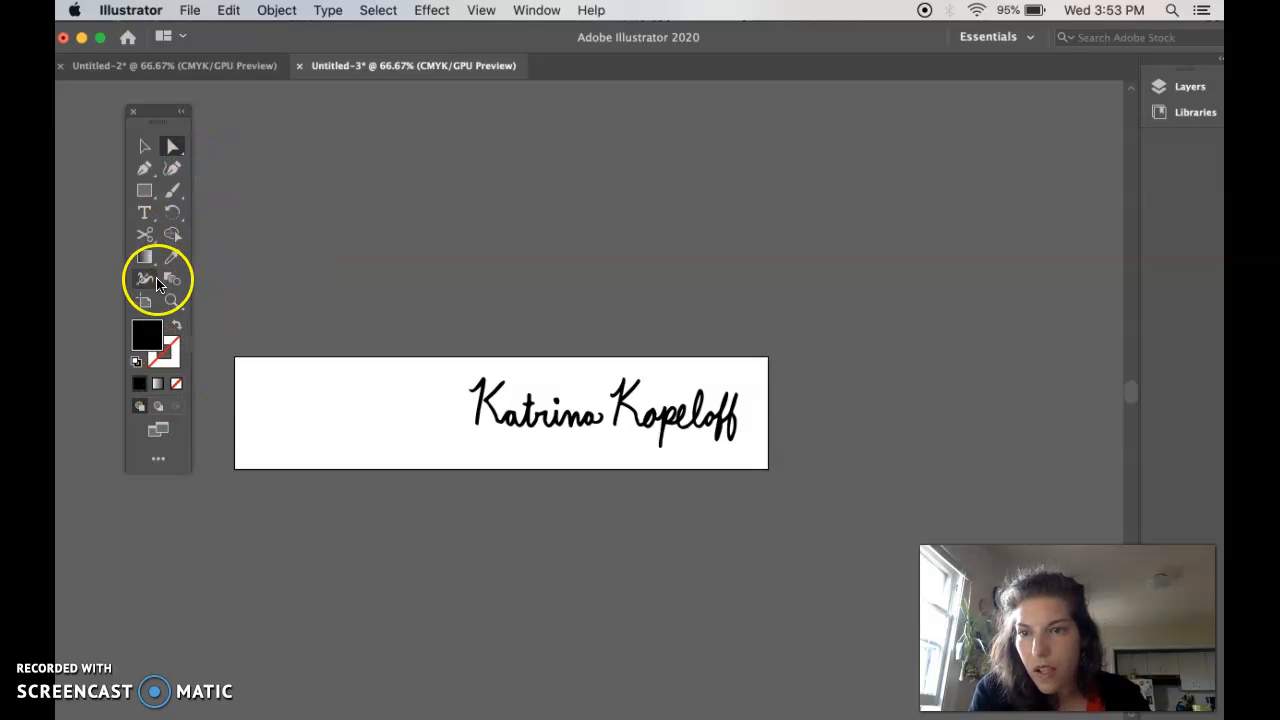
left_click(144, 301)
left_click_drag(237, 413, 460, 424)
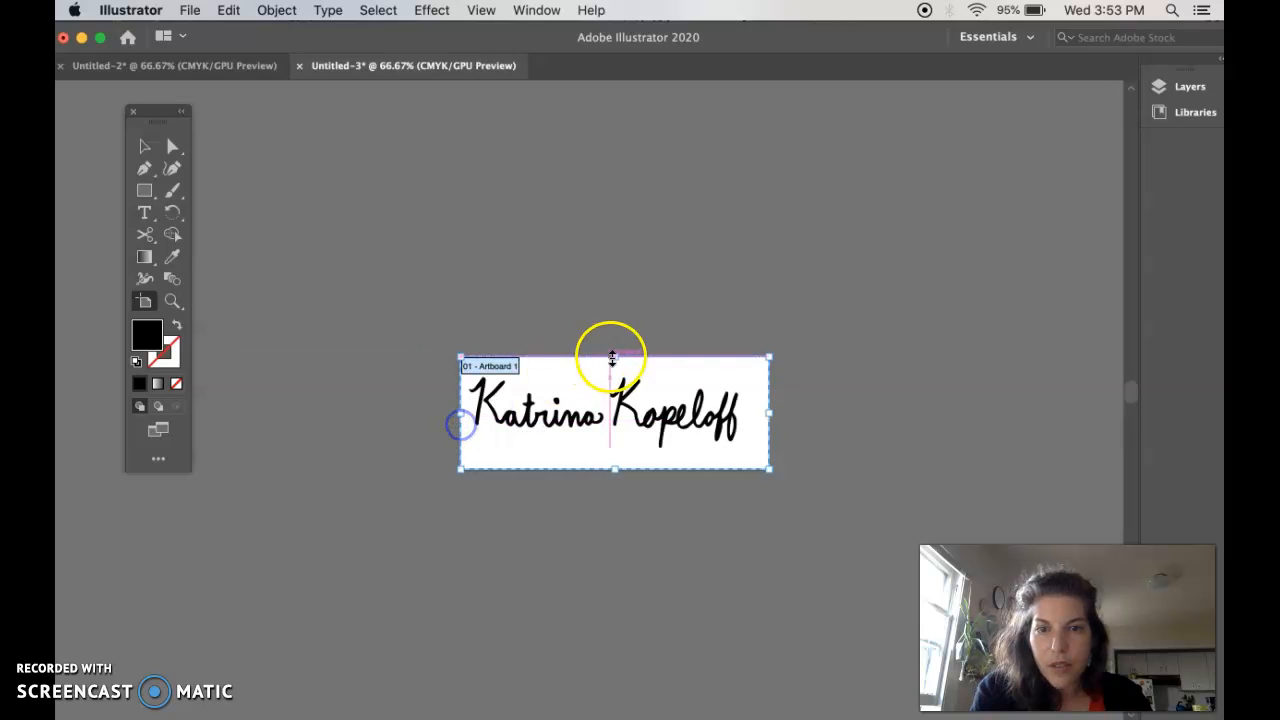
left_click_drag(612, 358, 612, 367)
left_click_drag(615, 468, 613, 453)
double_click(654, 451)
left_click(689, 638)
left_click(777, 410)
left_click_drag(778, 410, 748, 414)
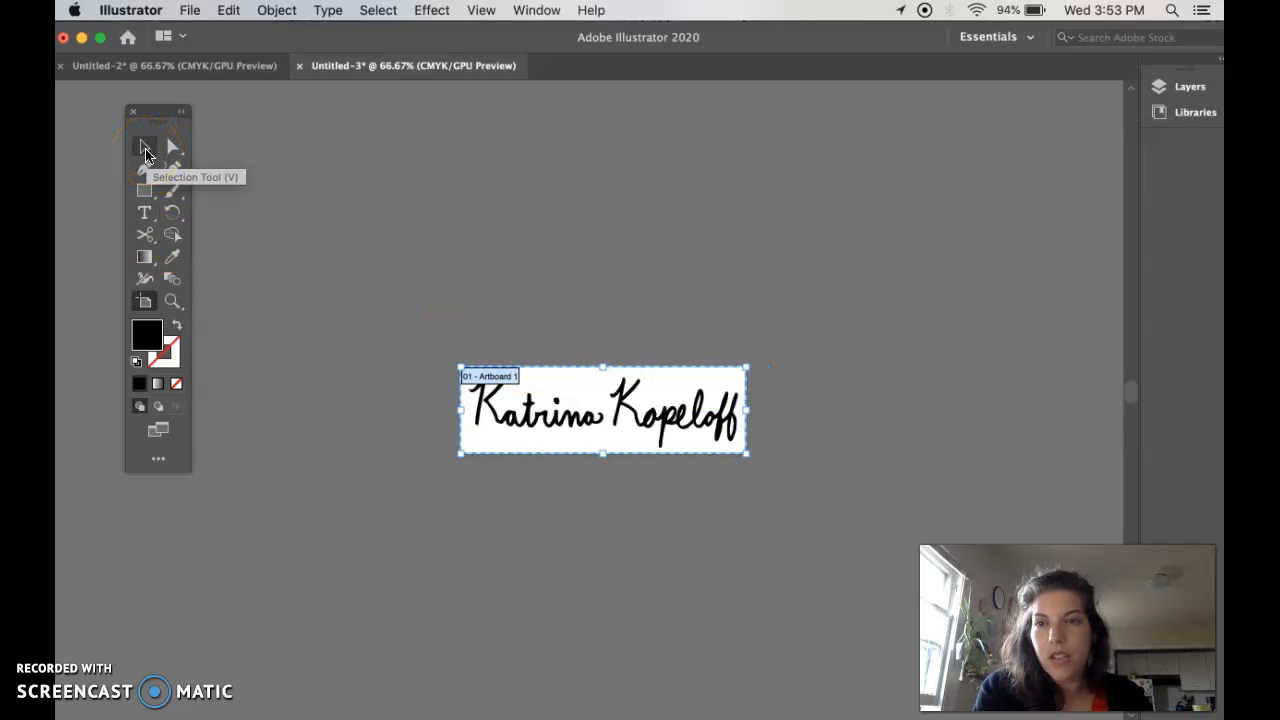
left_click(145, 150)
key("super+equal")
key("super+equal")
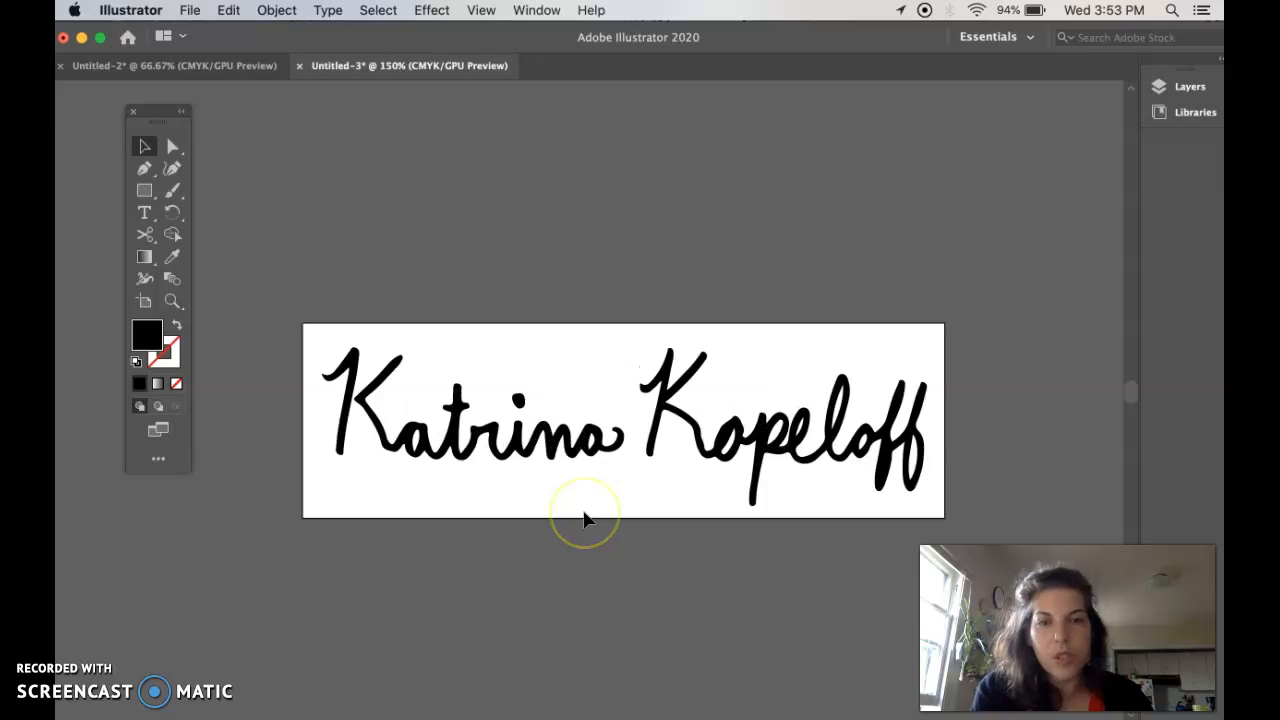
left_click(583, 449)
left_click(713, 281)
mouse_move(353, 327)
left_mouse_down()
mouse_move(586, 443)
mouse_move(930, 476)
left_mouse_up()
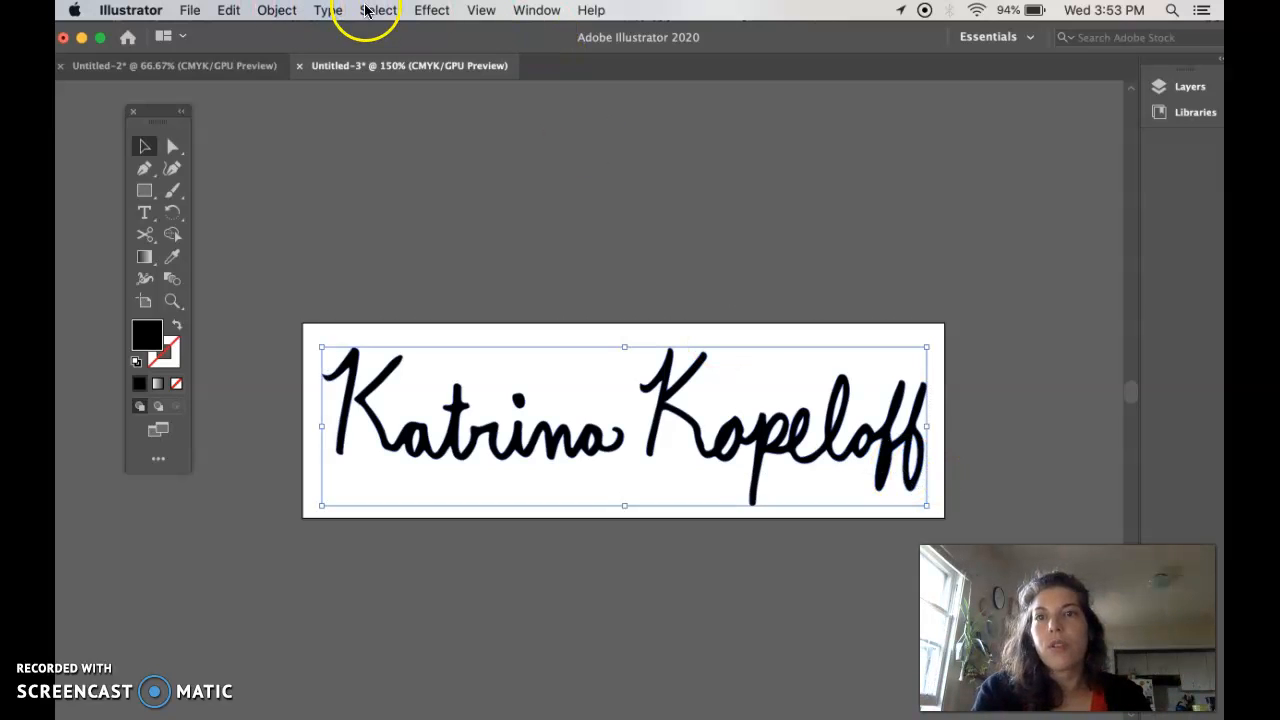
left_click(274, 10)
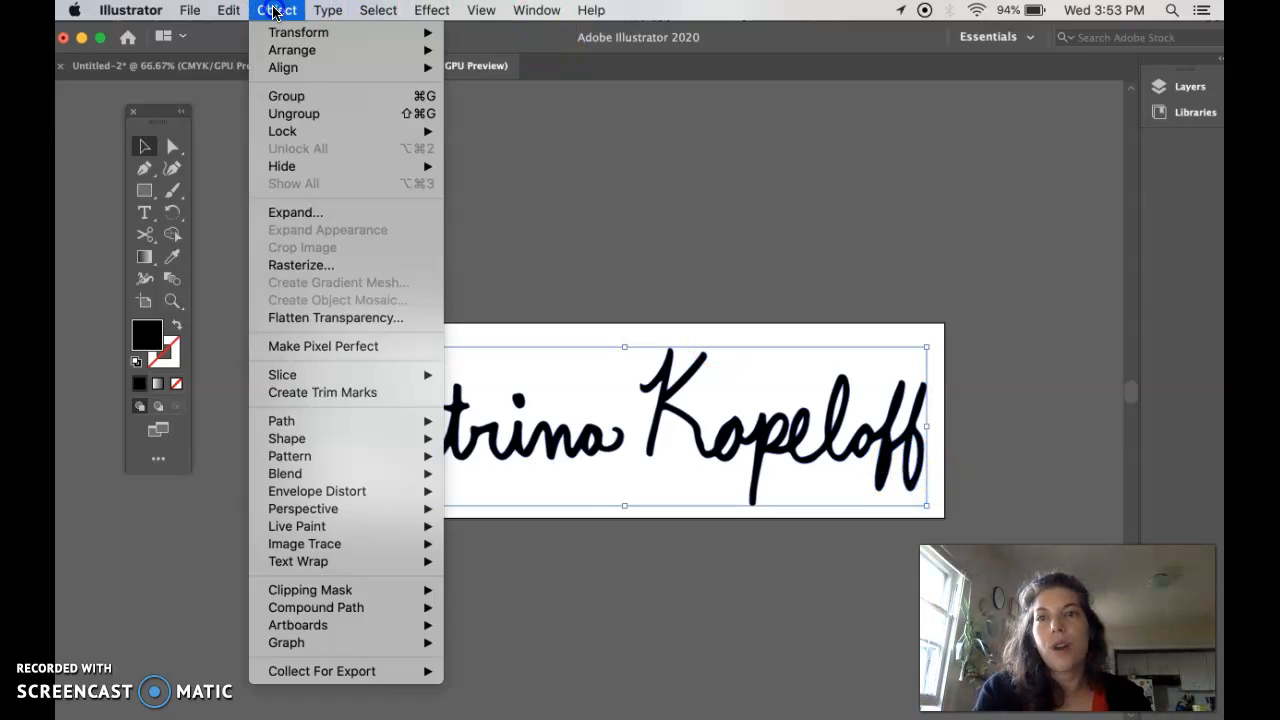
left_click(300, 96)
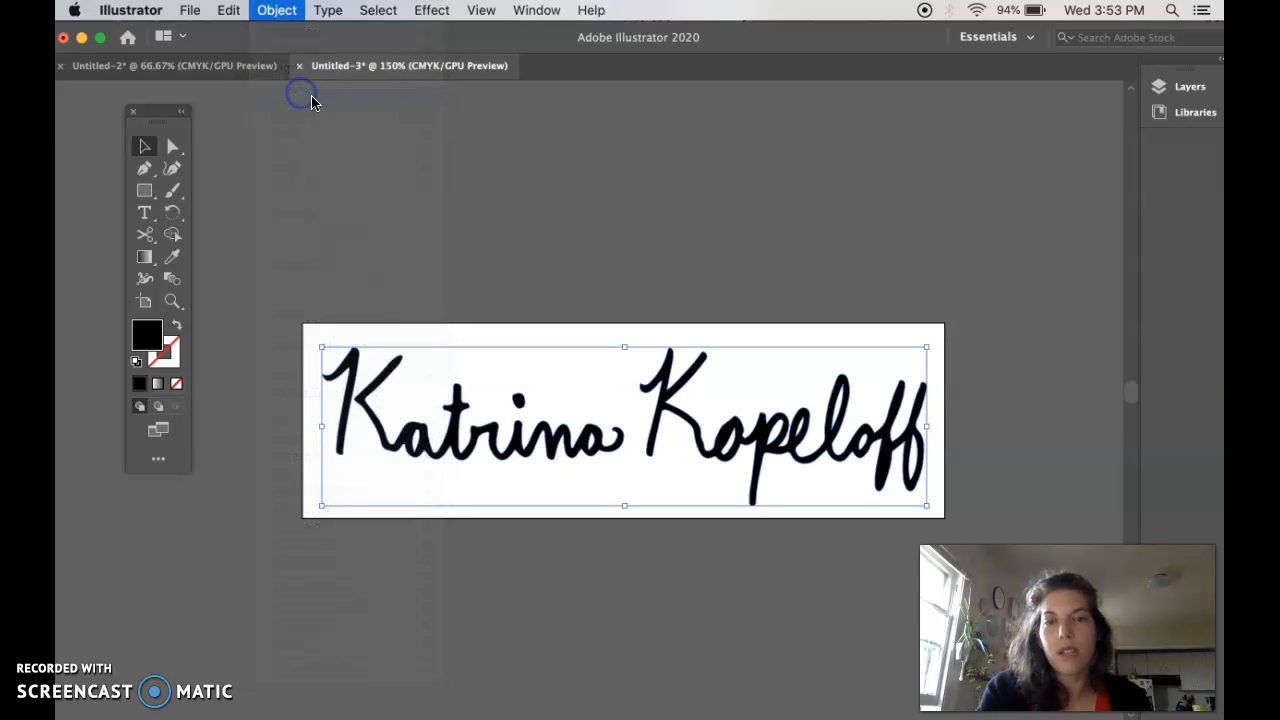
Change the grouped signature's fill to a dark red in the Color Picker.
left_click(574, 195)
left_click(560, 432)
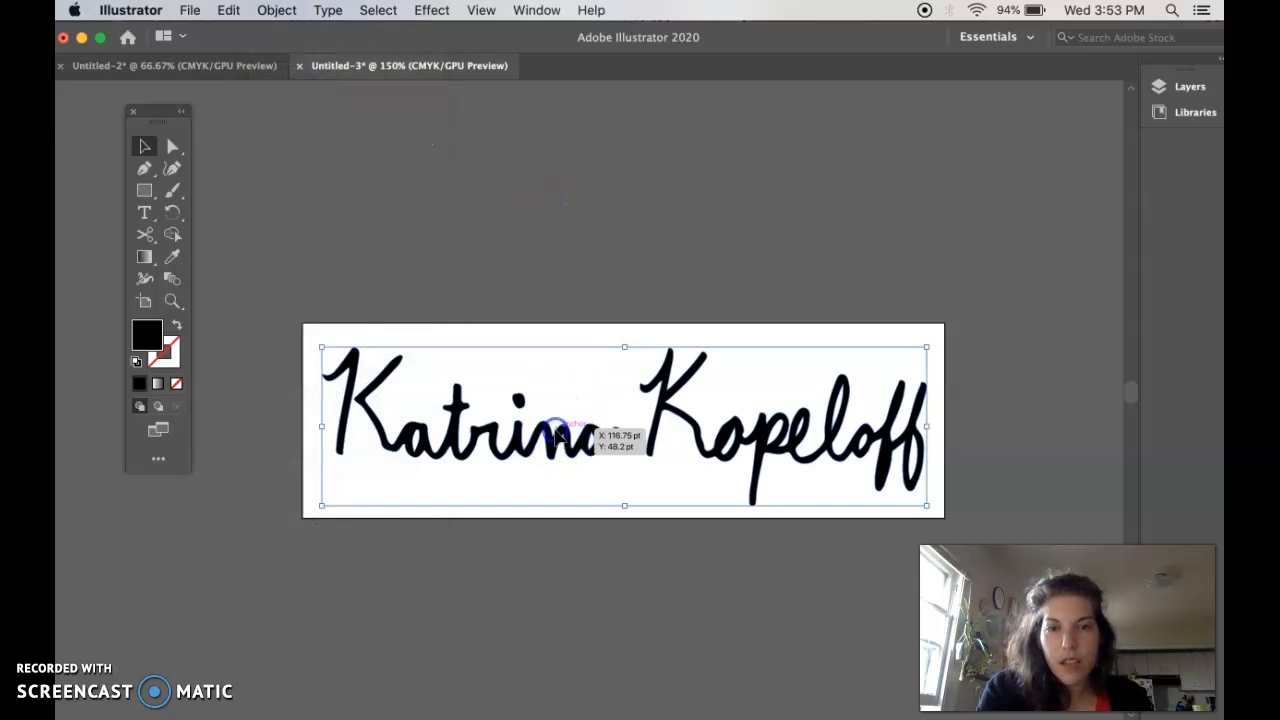
left_click(601, 251)
left_click(567, 438)
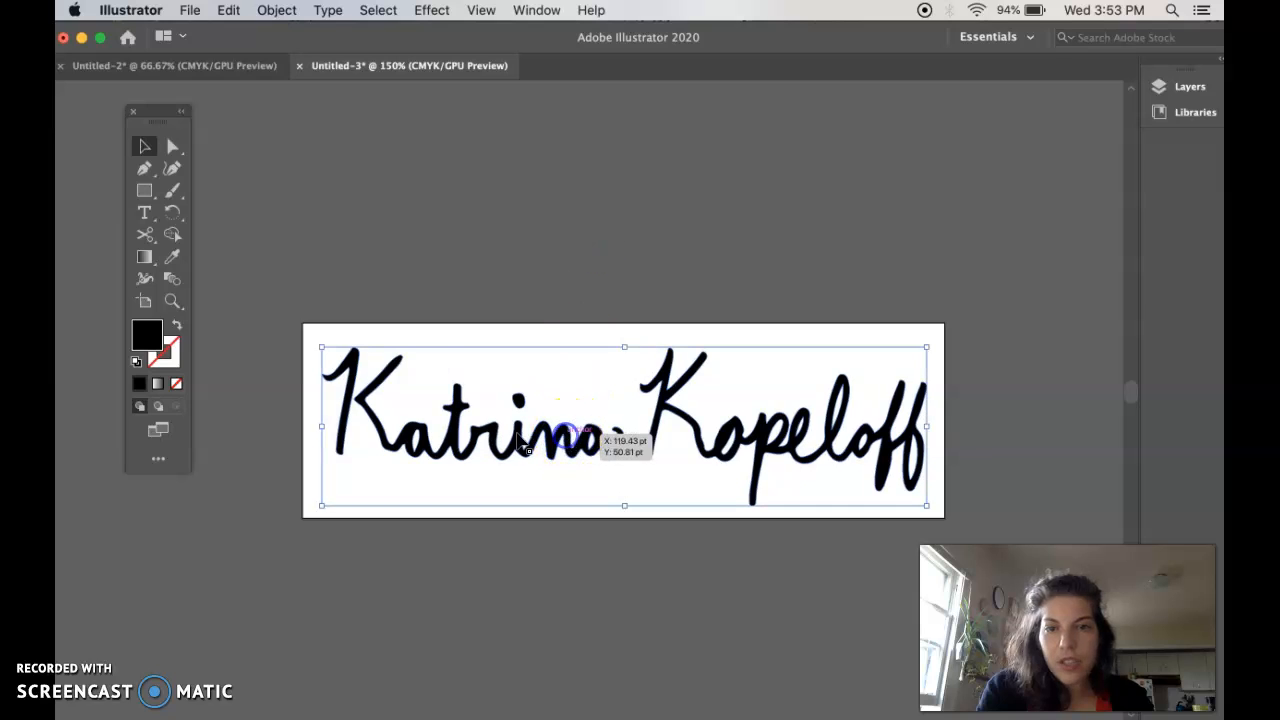
double_click(146, 340)
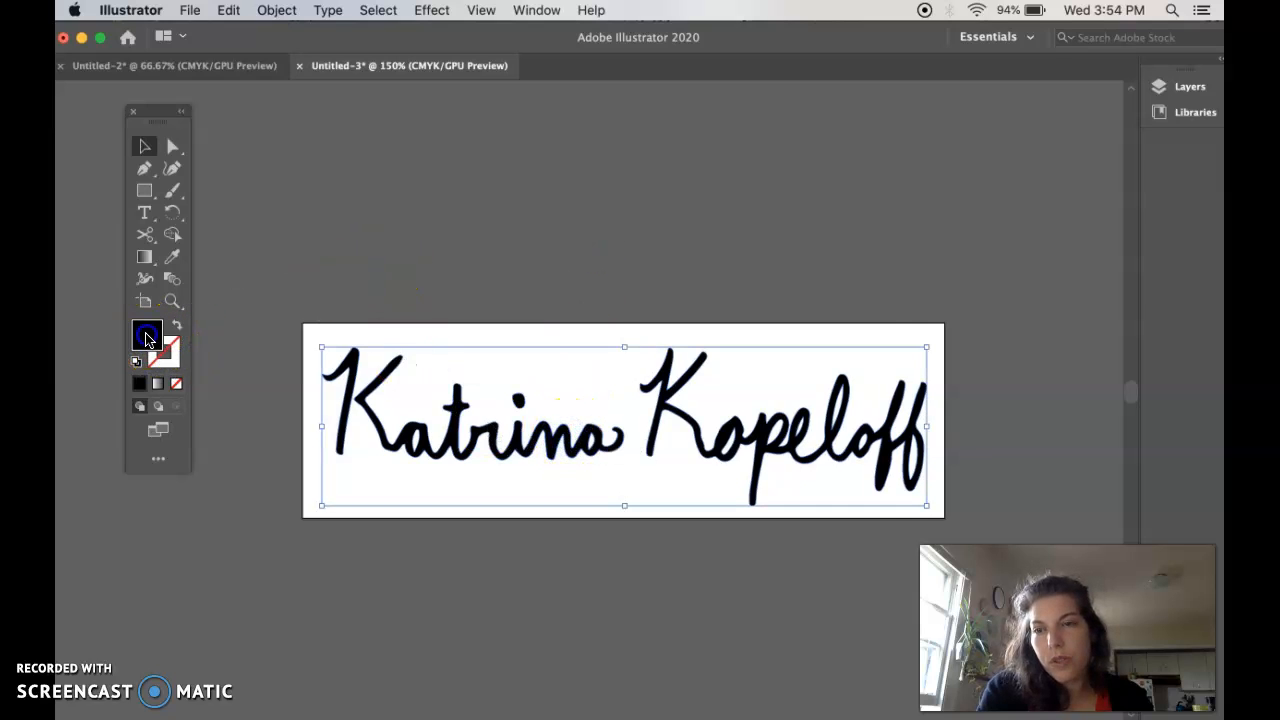
left_click(588, 299)
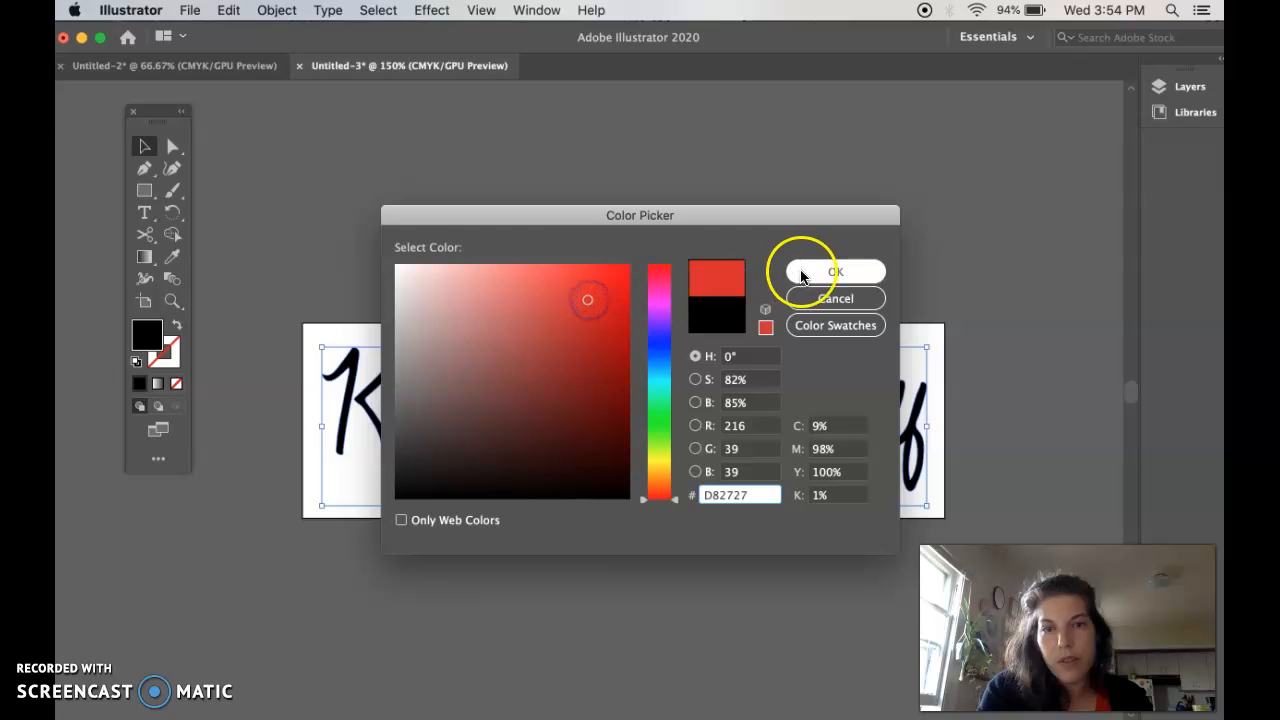
left_click(591, 311)
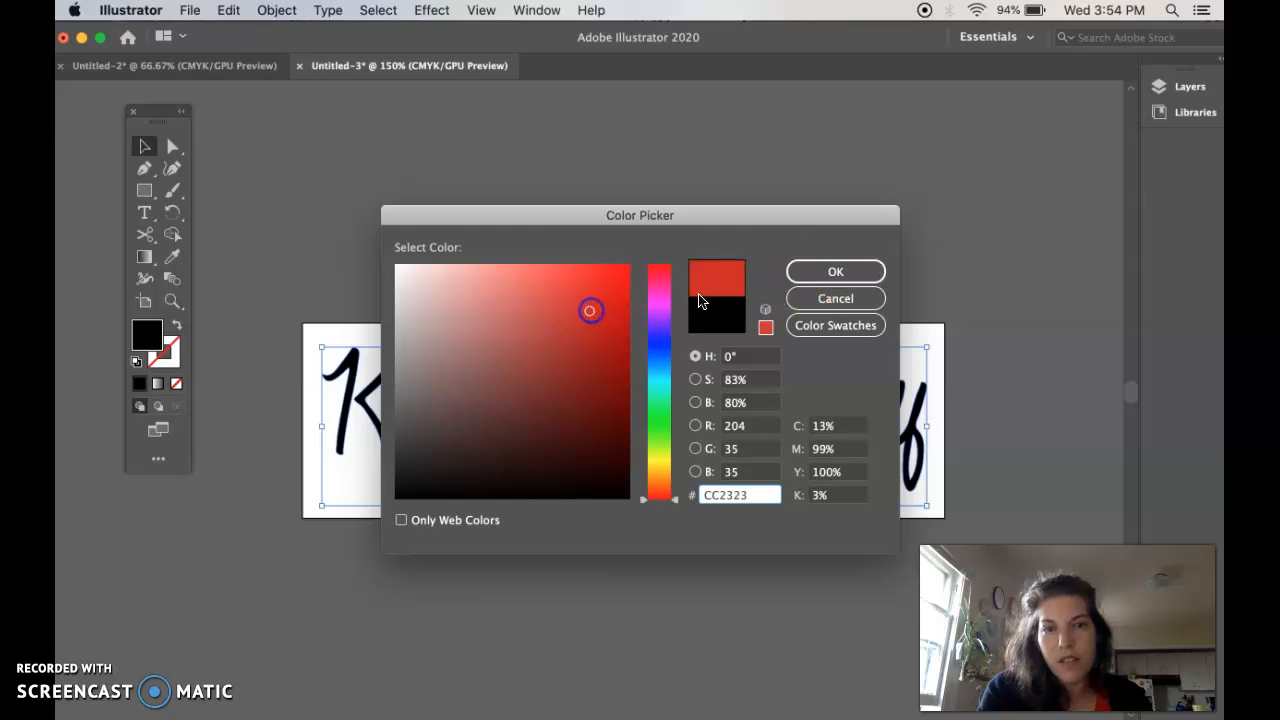
left_click(812, 271)
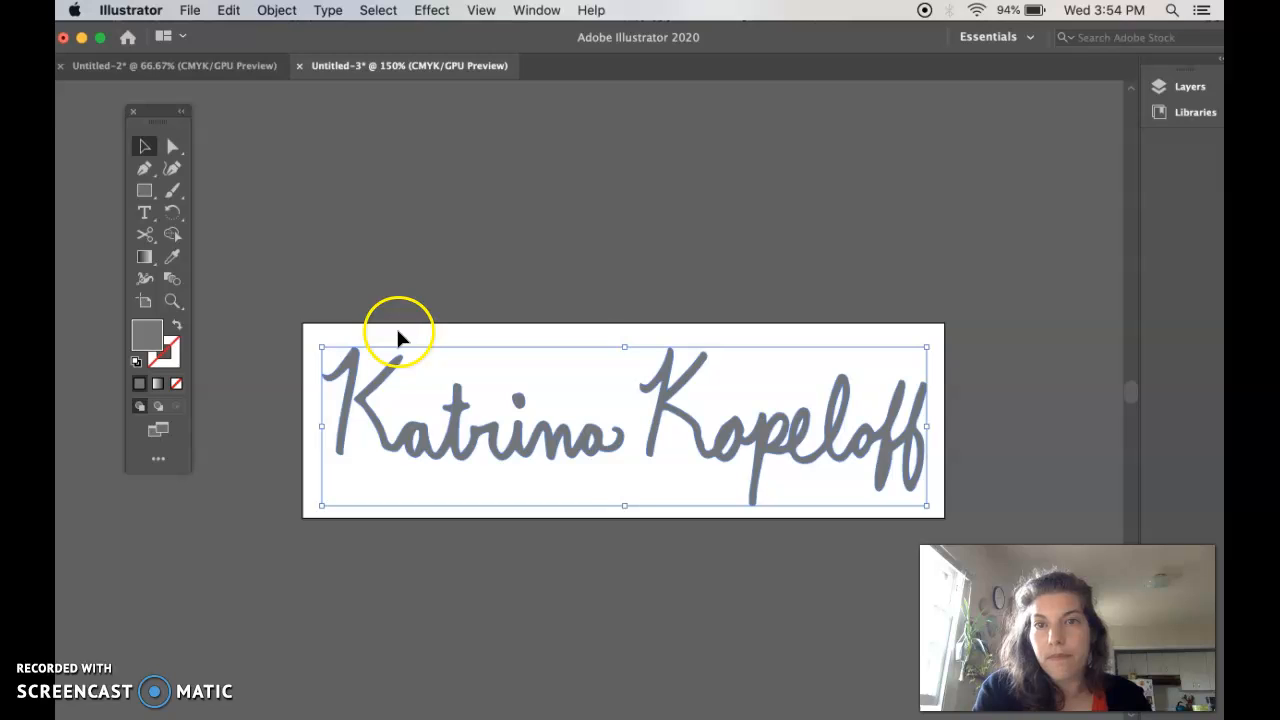
left_click(278, 12)
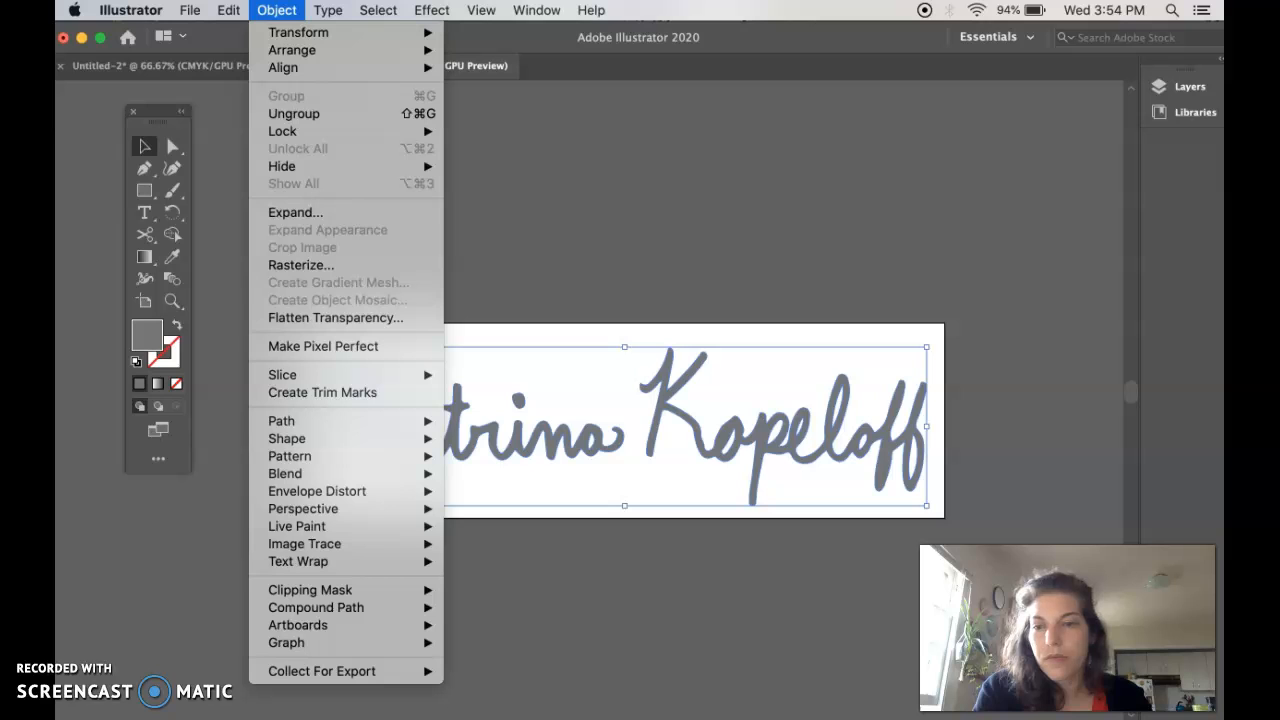
left_click(29, 686)
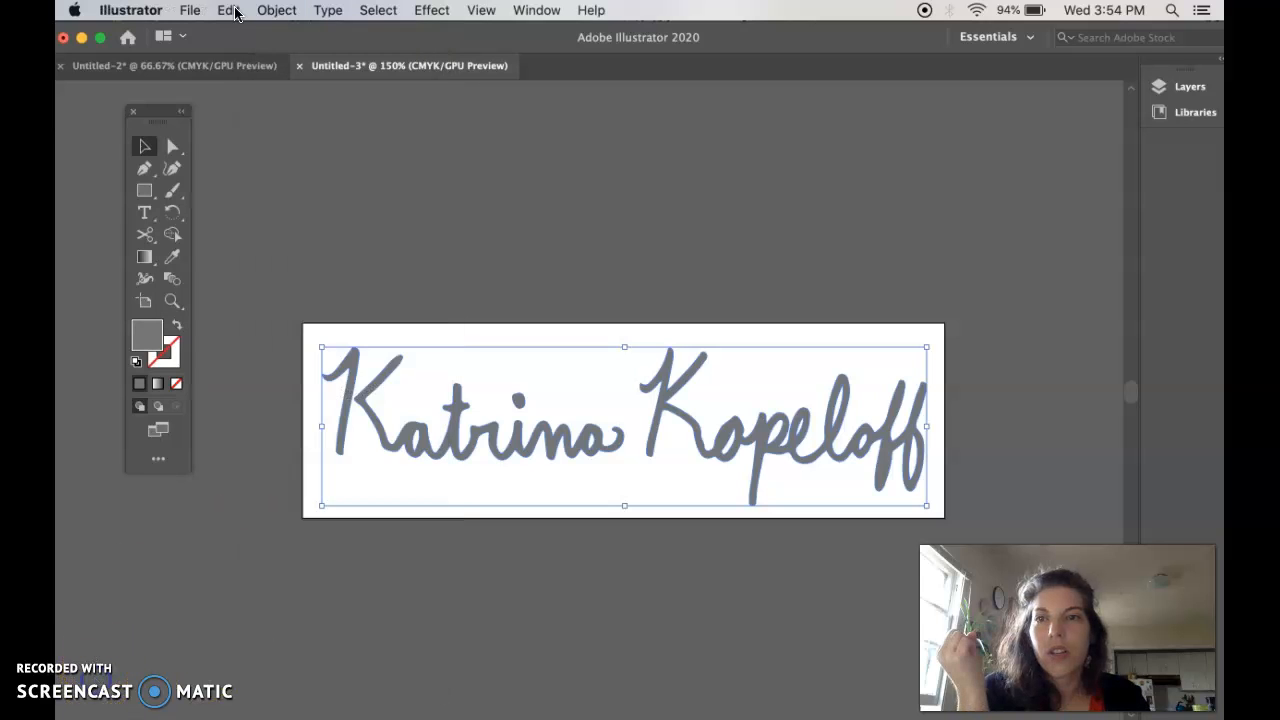
left_click(233, 11)
Open Recolor Artwork and apply the Brights colour group with purple active.
mouse_move(255, 313)
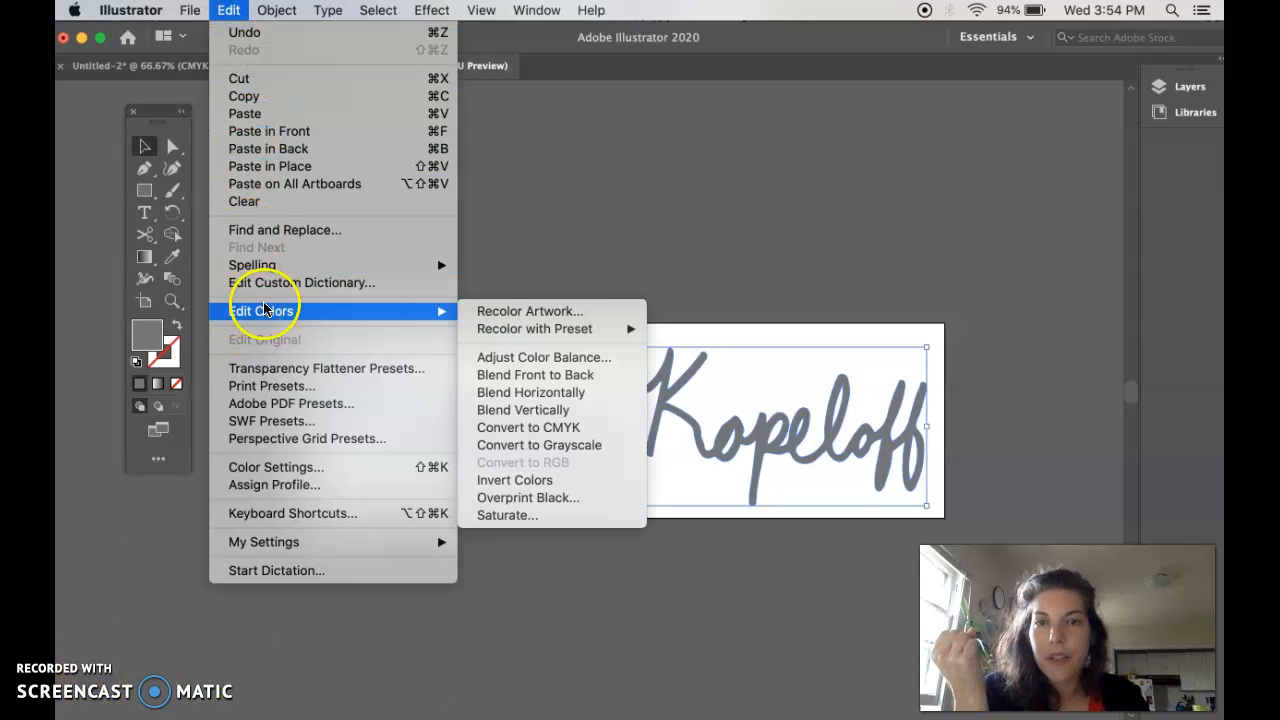
left_click(579, 313)
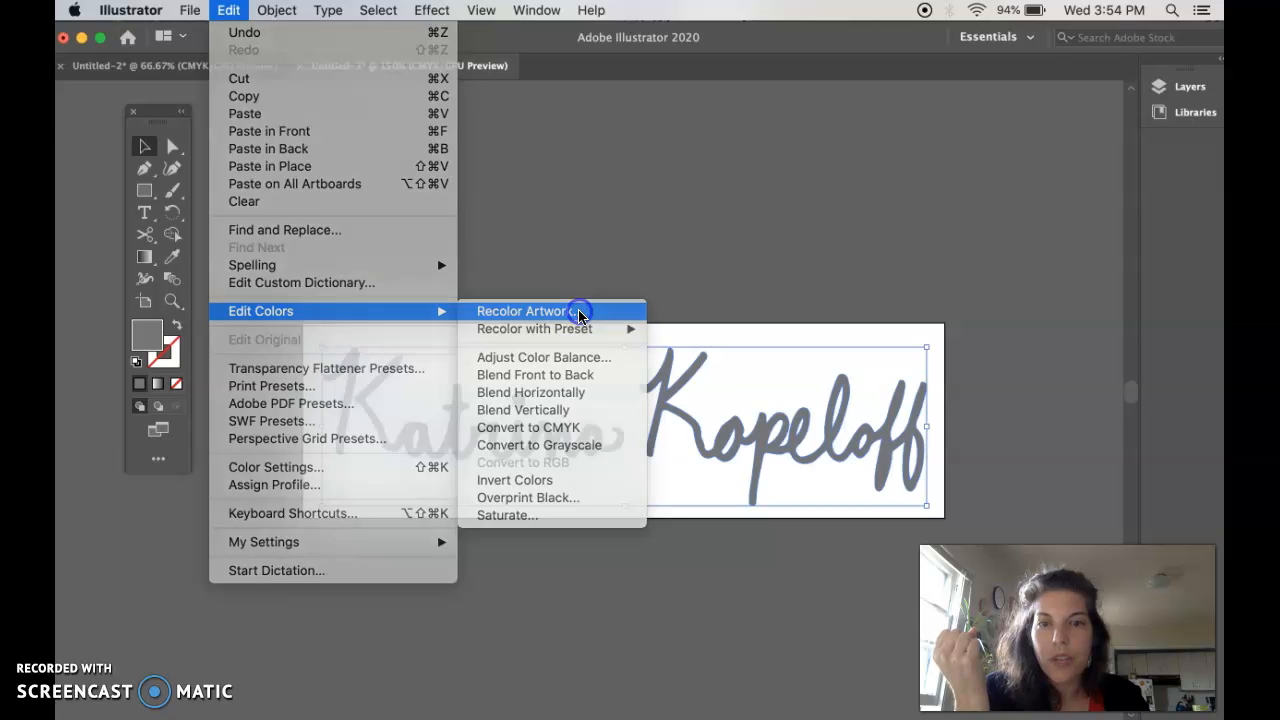
left_click_drag(694, 122, 958, 31)
left_click(1037, 150)
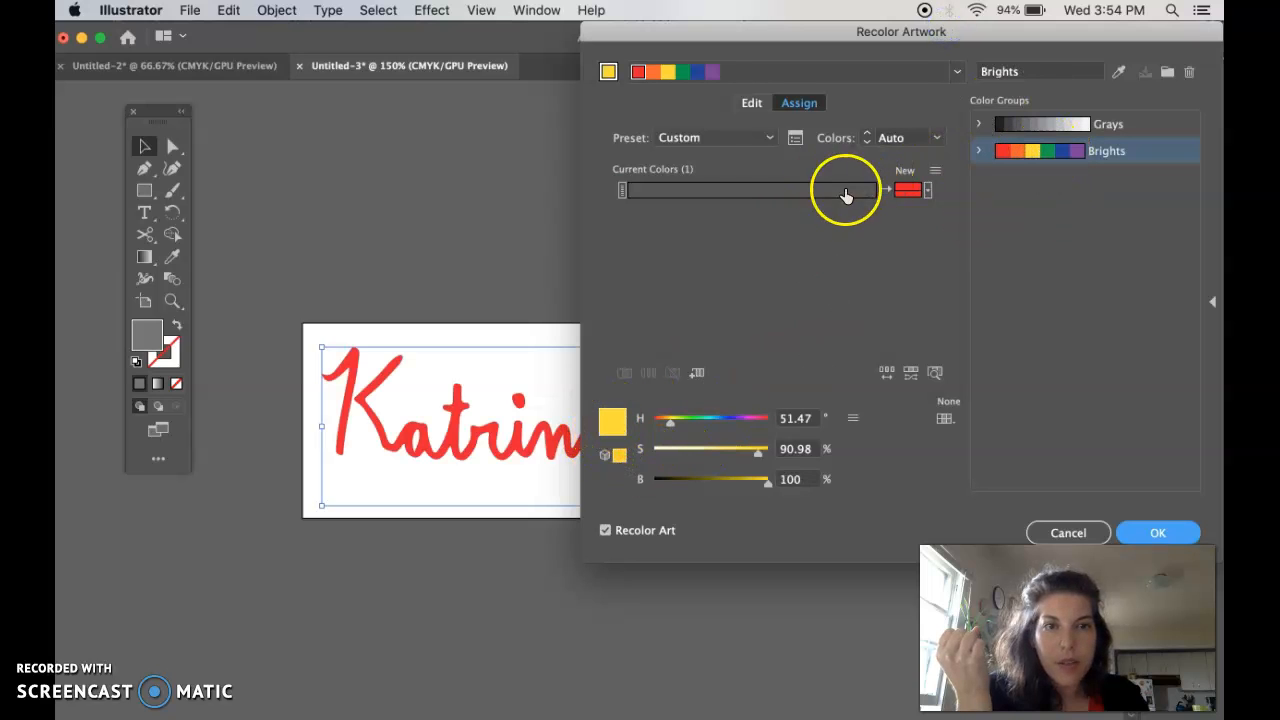
left_click(1074, 153)
double_click(611, 421)
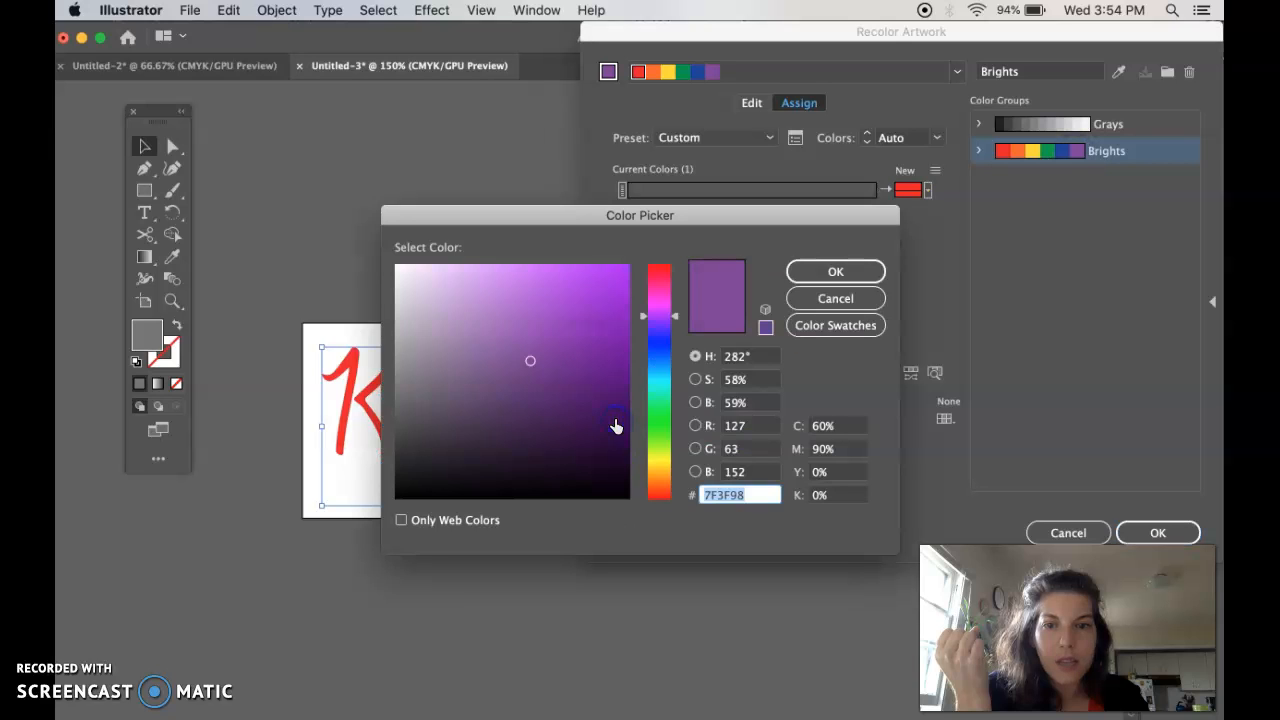
left_click(835, 271)
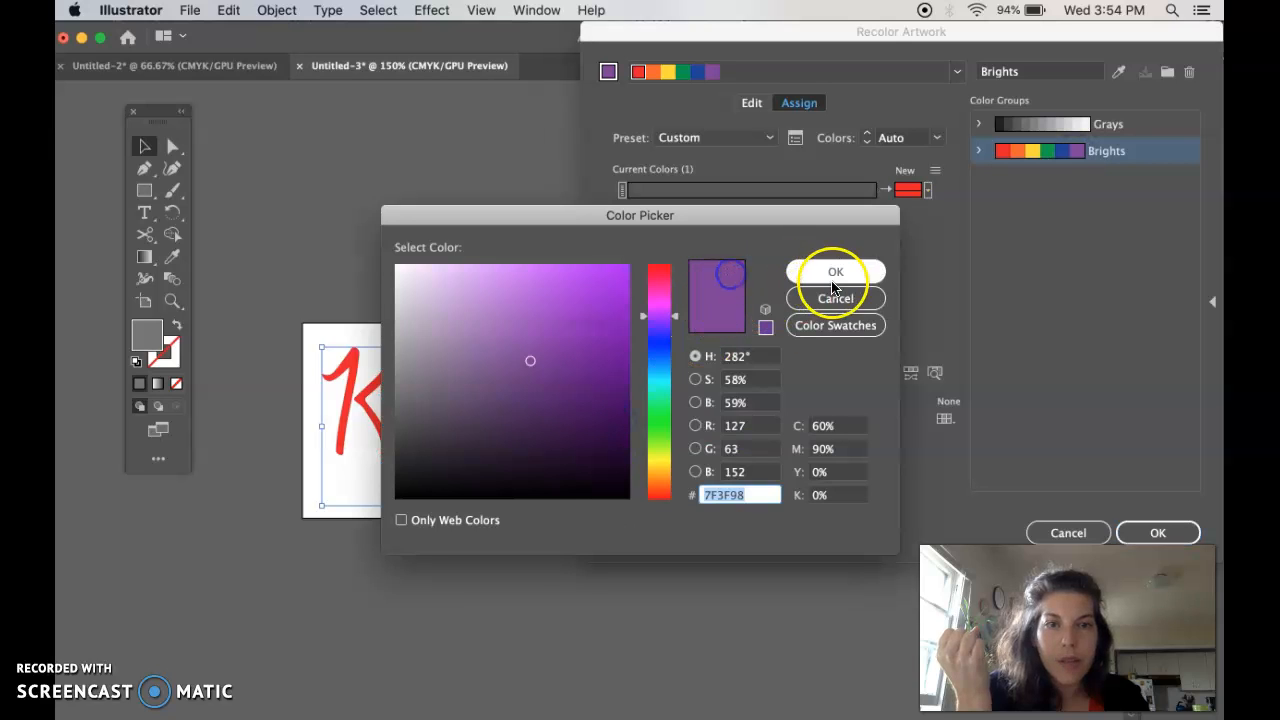
double_click(608, 425)
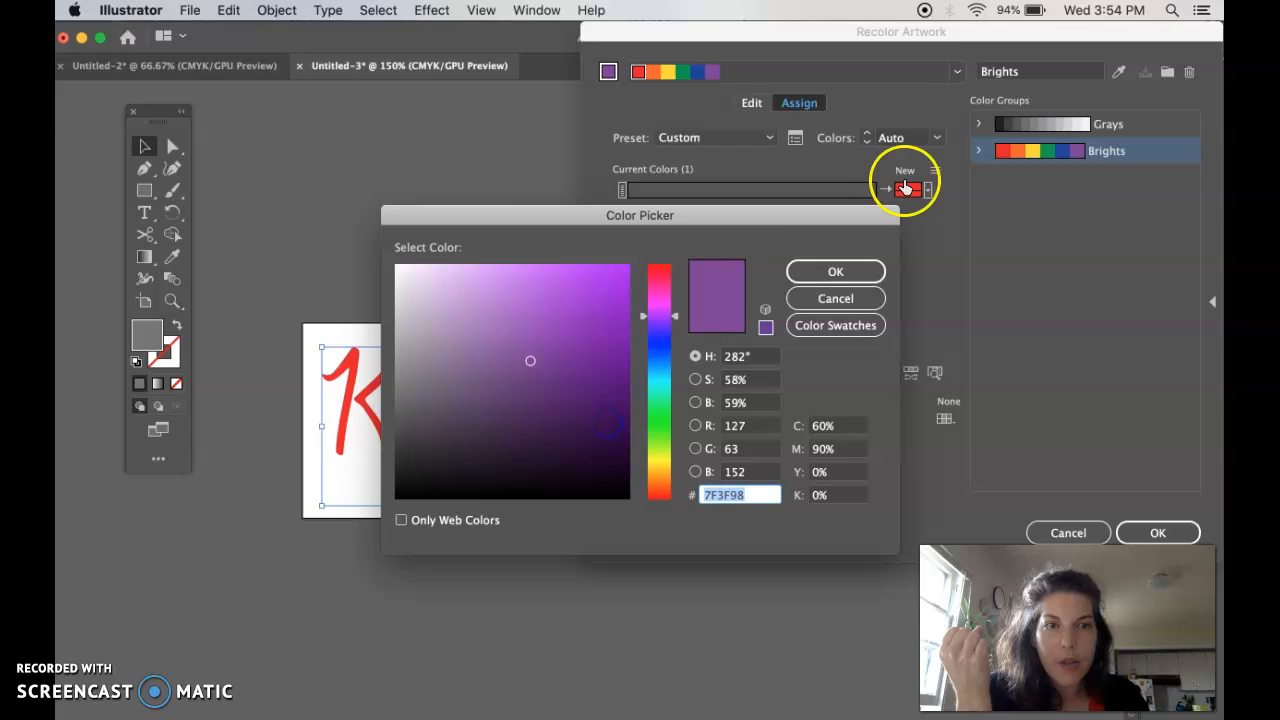
left_click(851, 297)
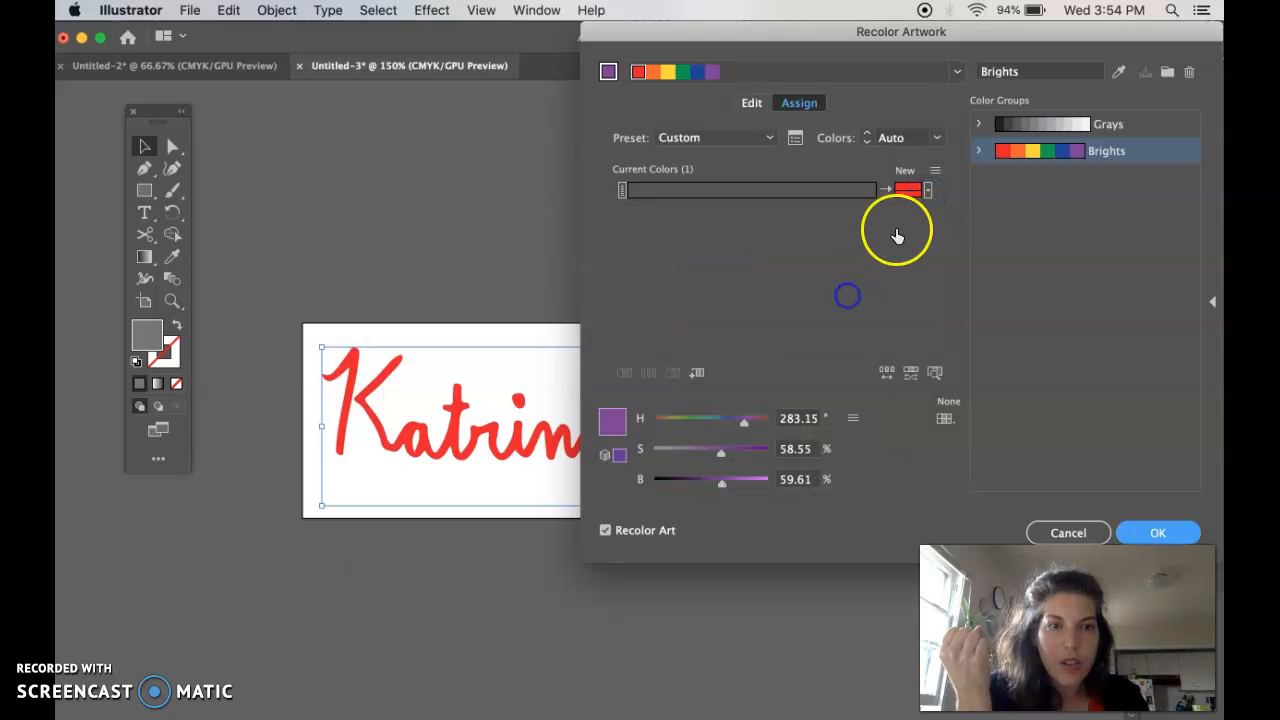
Set the replacement colour to purple (H 269°), apply it and keep the Brights changes.
left_click(929, 196)
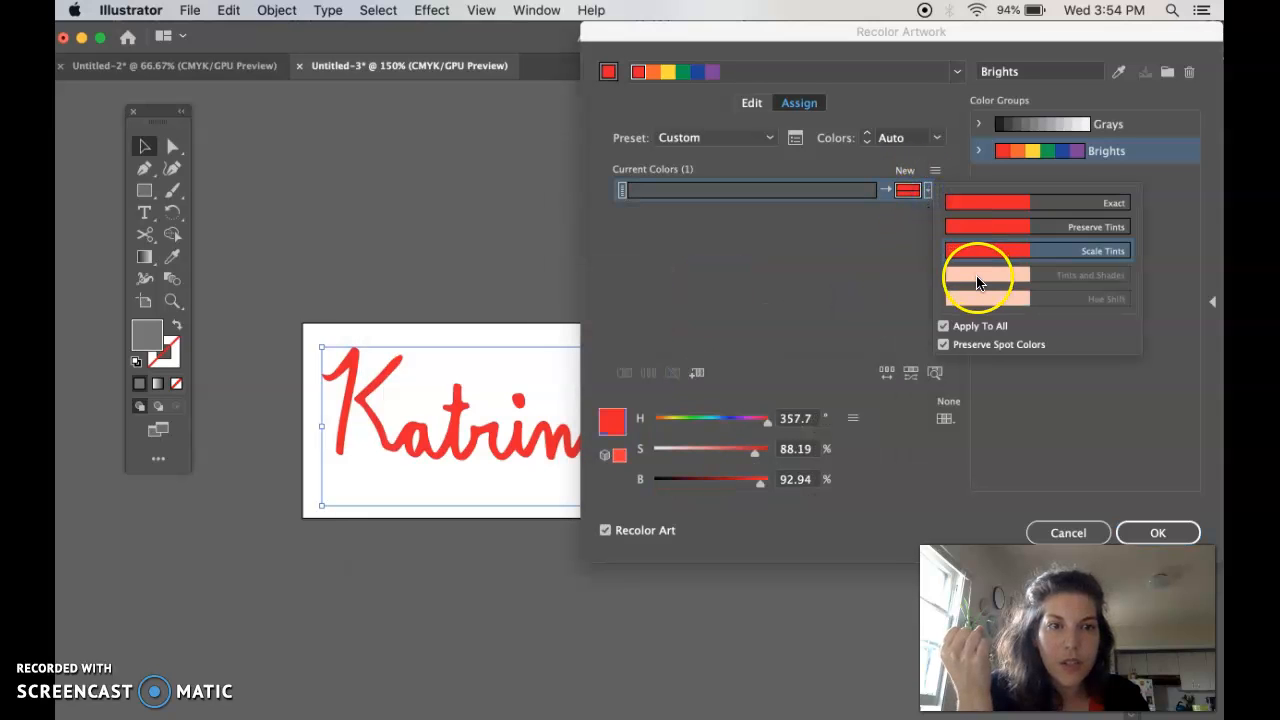
left_click(688, 456)
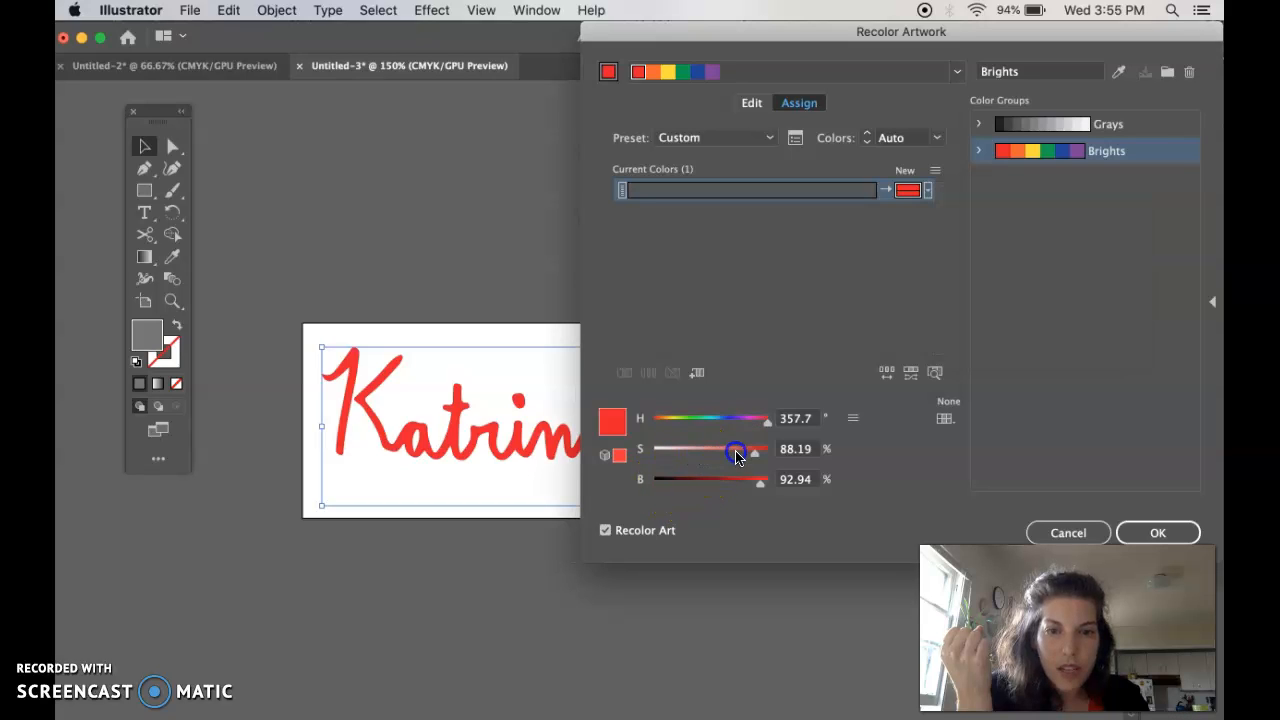
left_click_drag(756, 455, 740, 434)
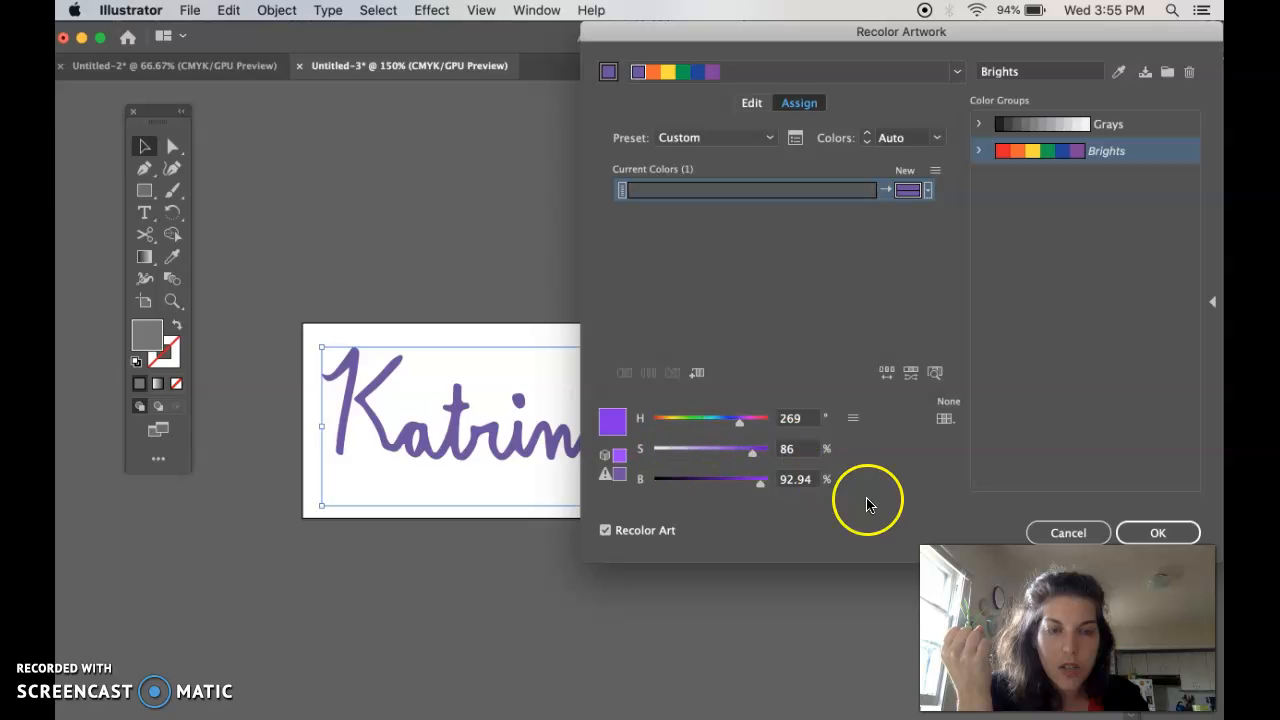
left_click(1150, 532)
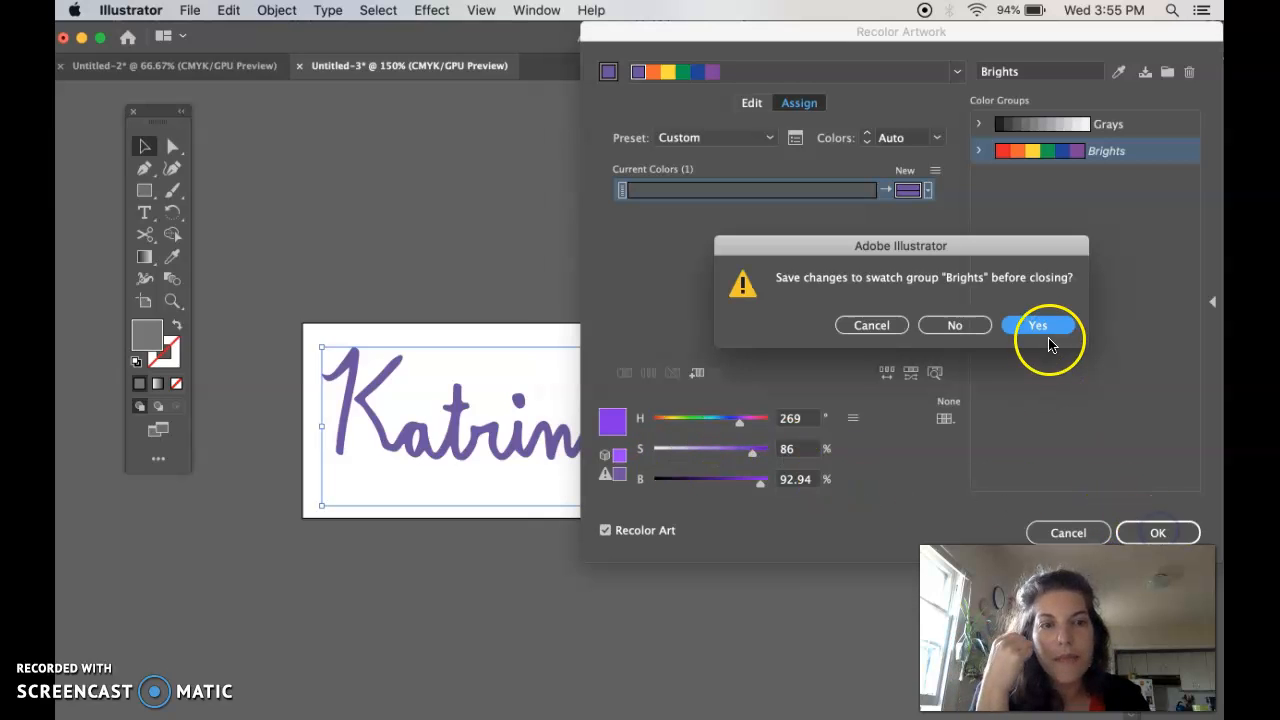
left_click(1037, 326)
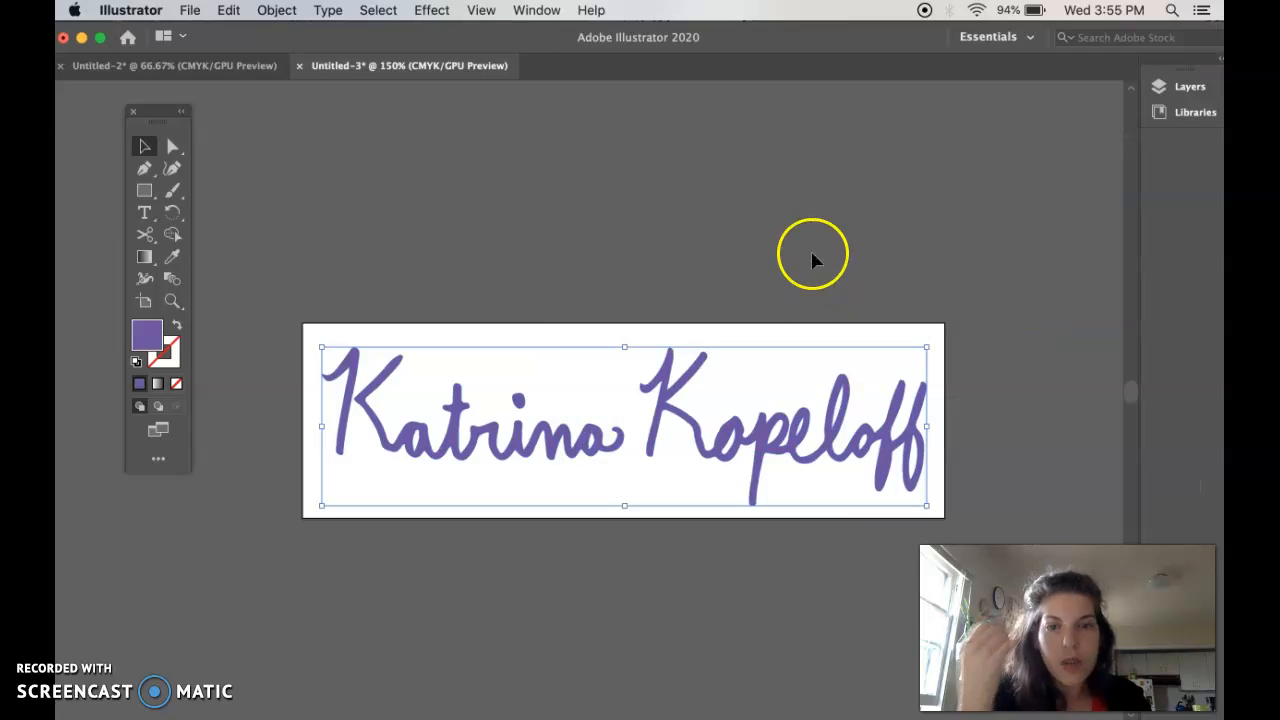
Fill the signature with a bright pink.
left_click(800, 237)
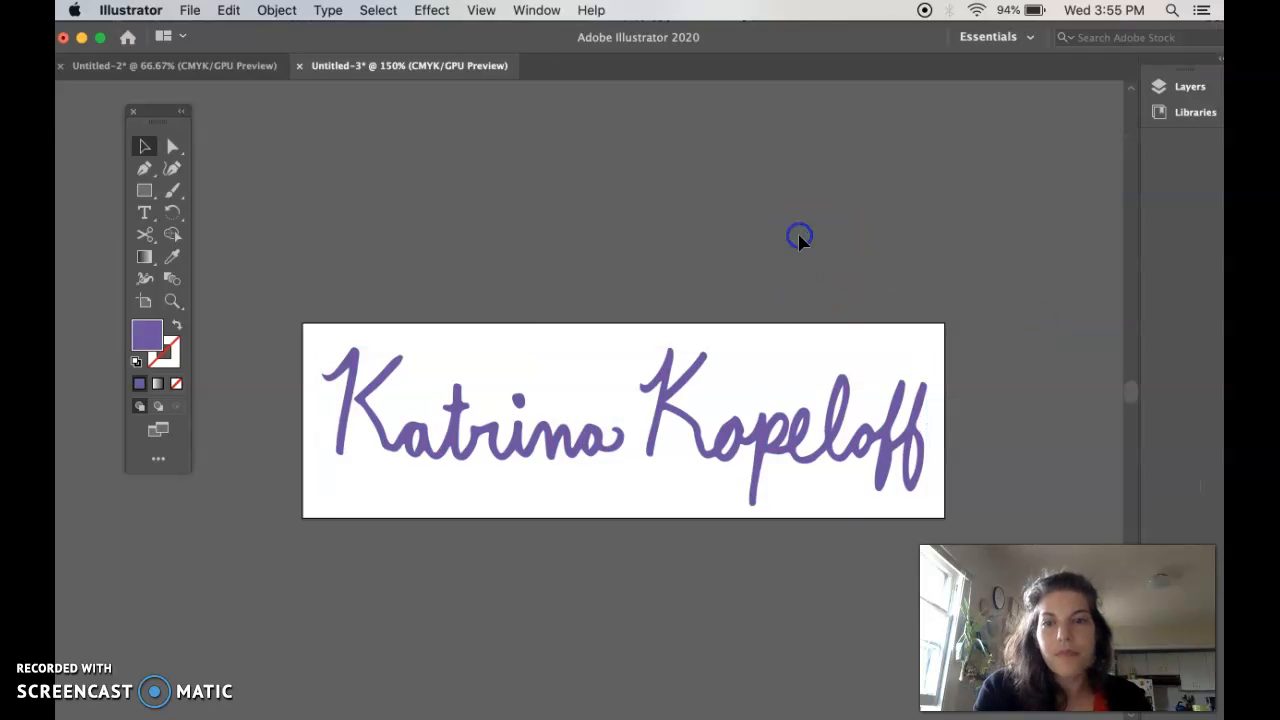
left_click(492, 426)
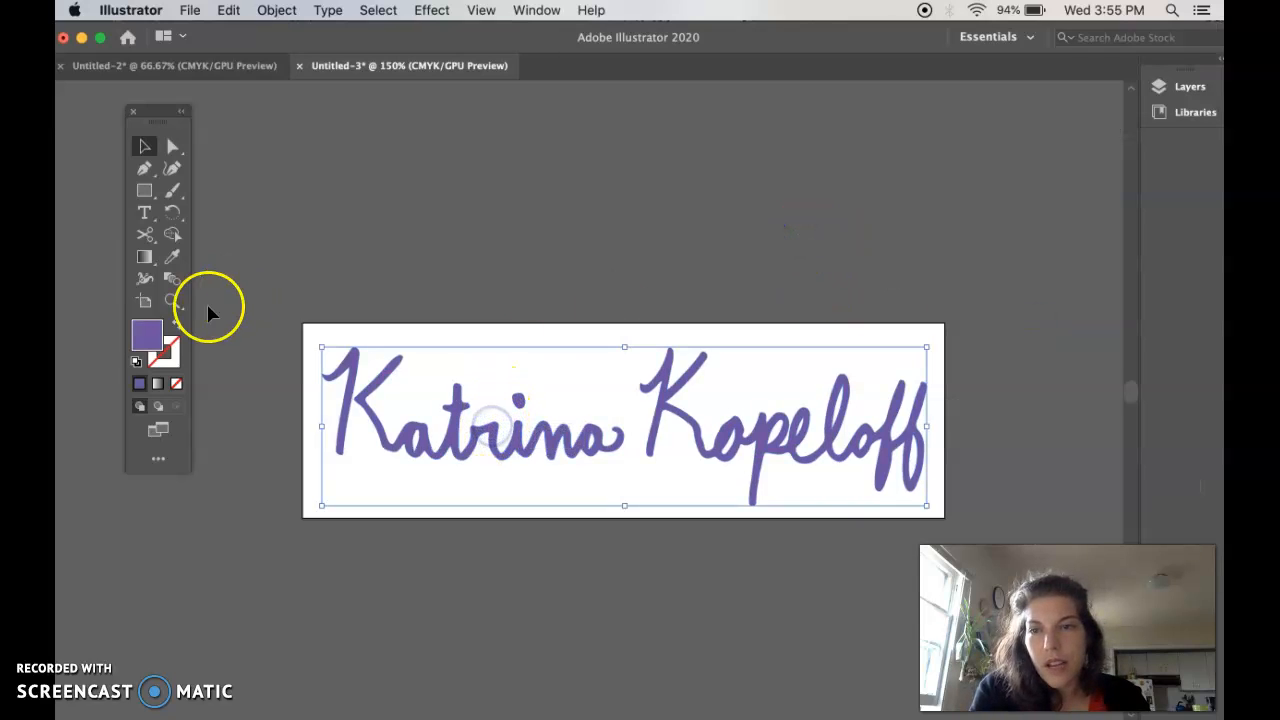
double_click(147, 335)
left_click(660, 289)
left_click(606, 291)
left_click(802, 274)
left_click(692, 250)
Change the signature's fill to a softer blue.
left_click(906, 497)
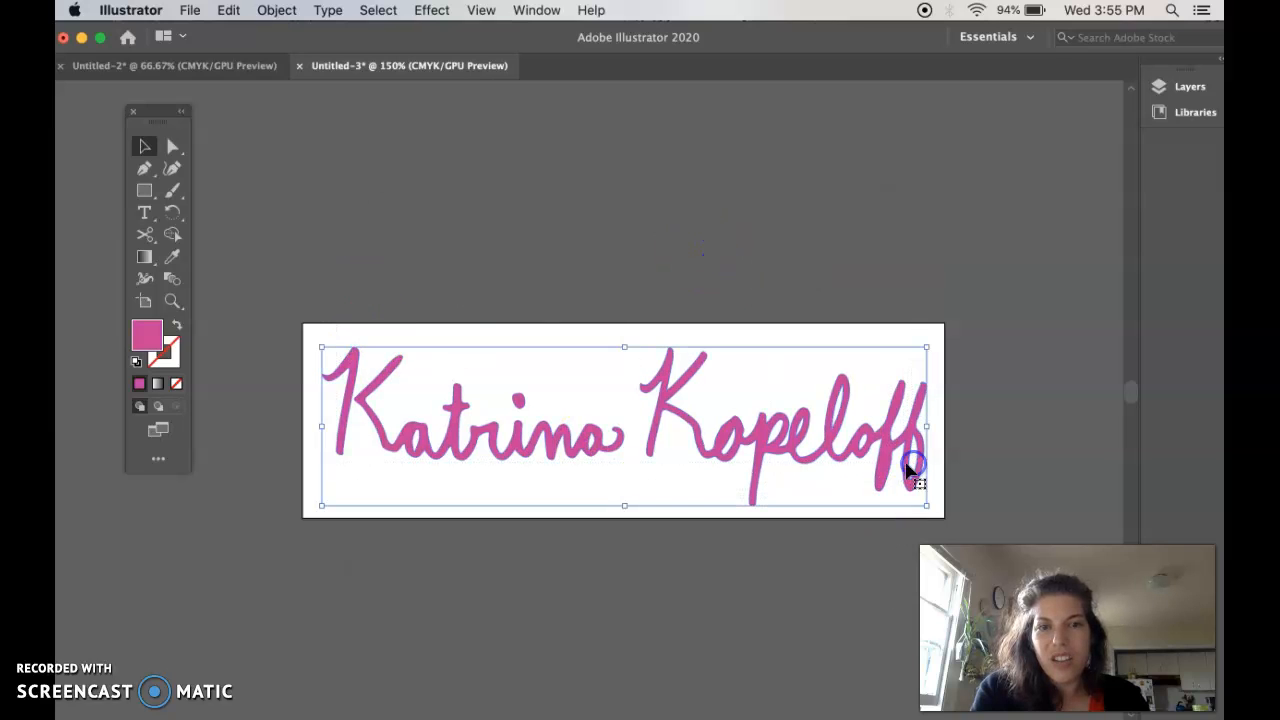
double_click(158, 337)
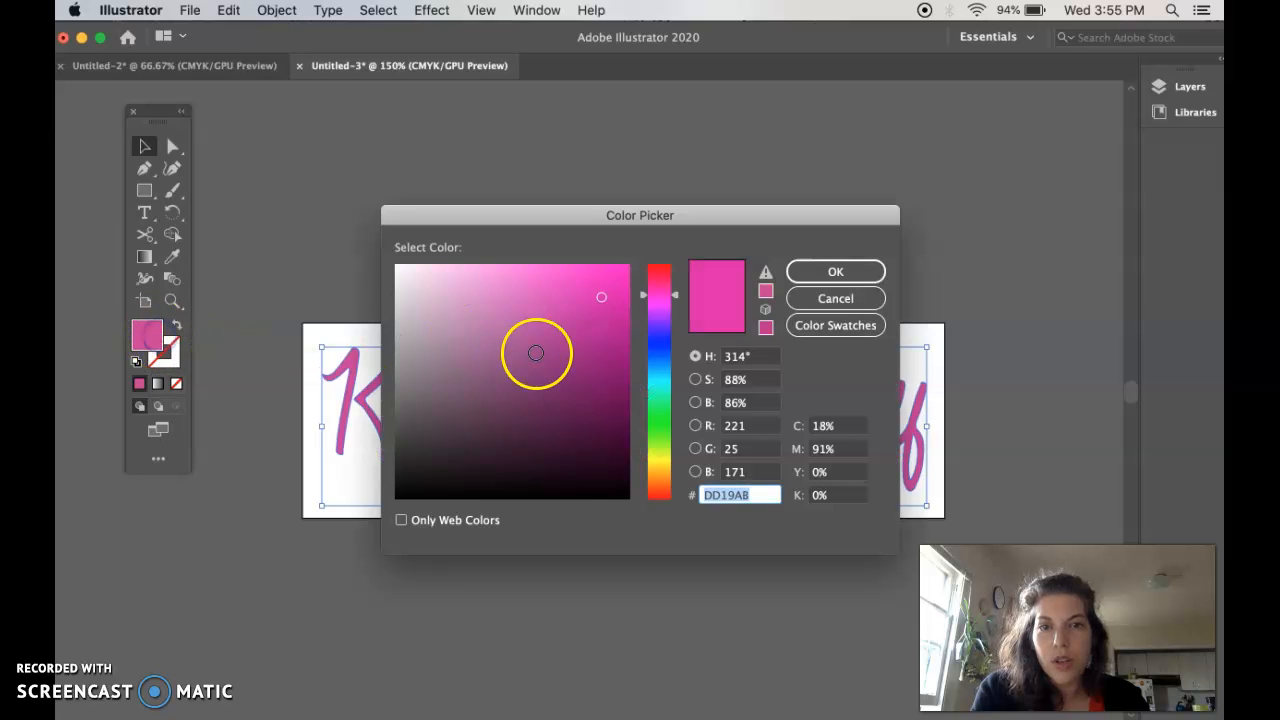
left_click(655, 367)
mouse_move(609, 293)
left_mouse_down()
mouse_move(614, 331)
mouse_move(523, 283)
mouse_move(547, 299)
left_mouse_up()
left_click(834, 271)
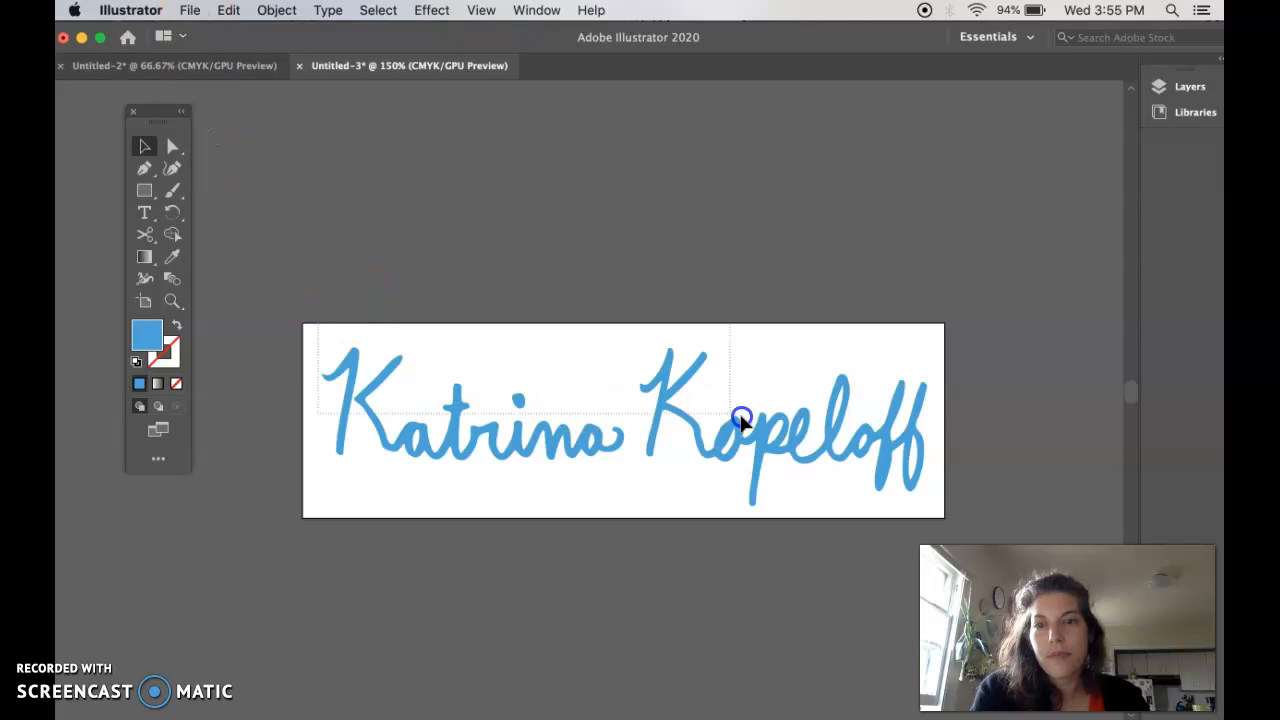
Set the signature's fill to solid black (#000000).
left_click(934, 424)
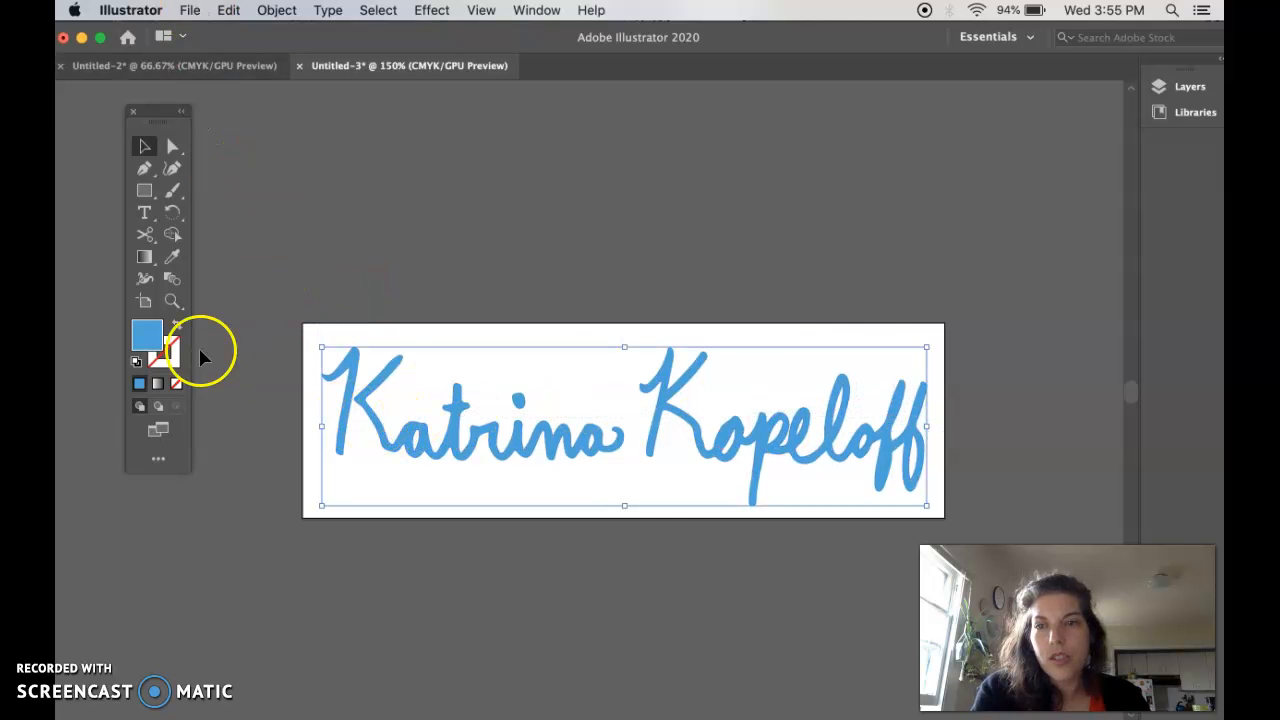
double_click(147, 335)
left_click_drag(563, 338, 630, 494)
left_click_drag(589, 423, 636, 510)
left_click(835, 271)
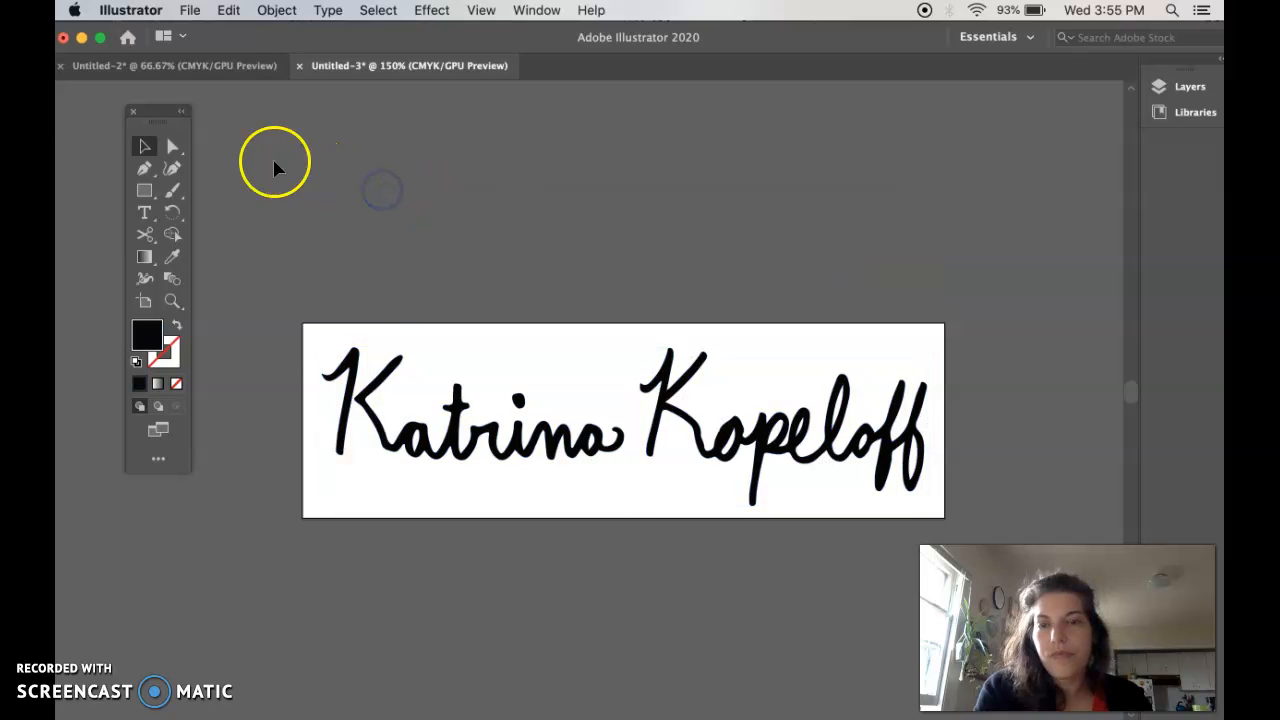
Open Save for Web (Legacy) in 2-Up view with JPEG output, High 60%, 294 × 89 px.
left_click(189, 11)
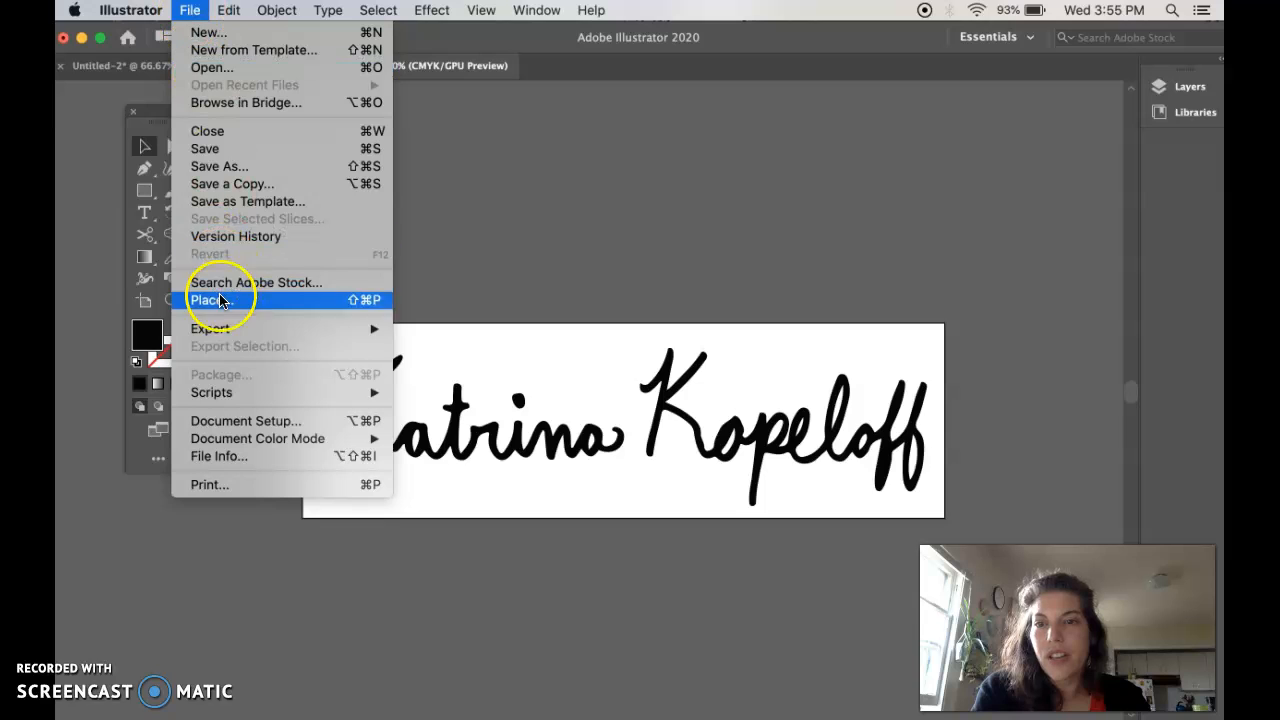
mouse_move(216, 328)
left_click(533, 358)
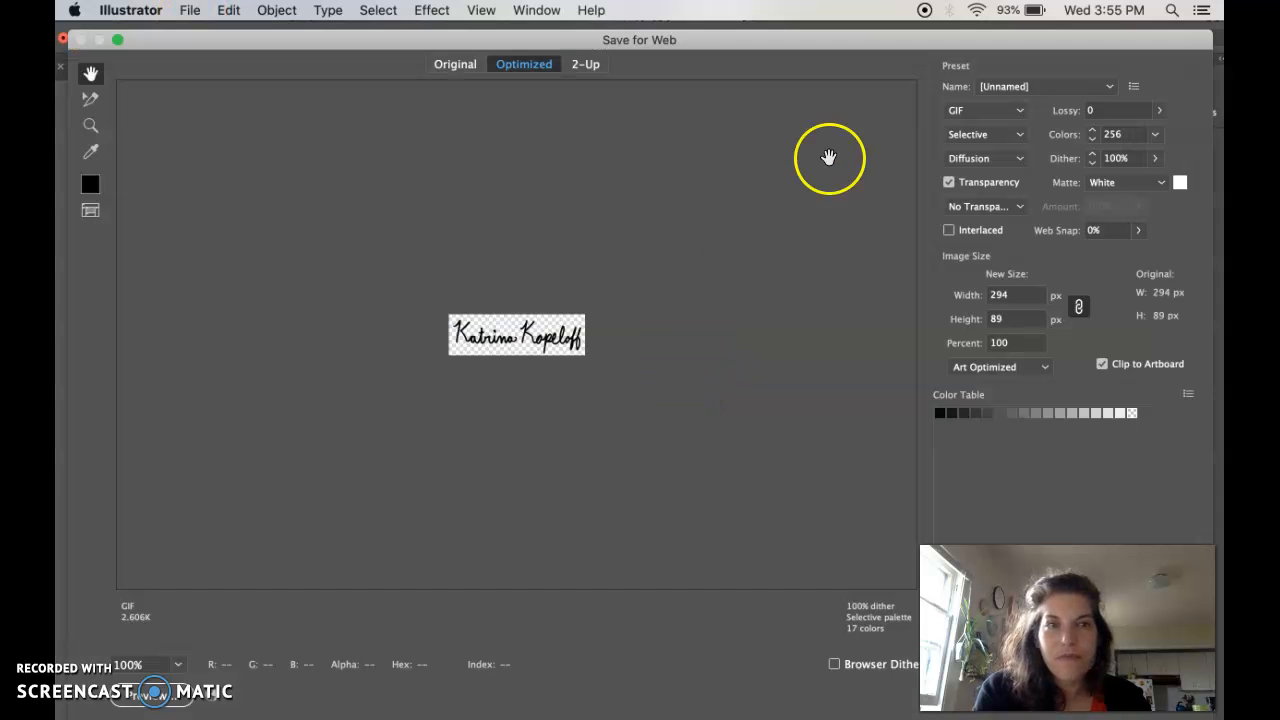
left_click(587, 66)
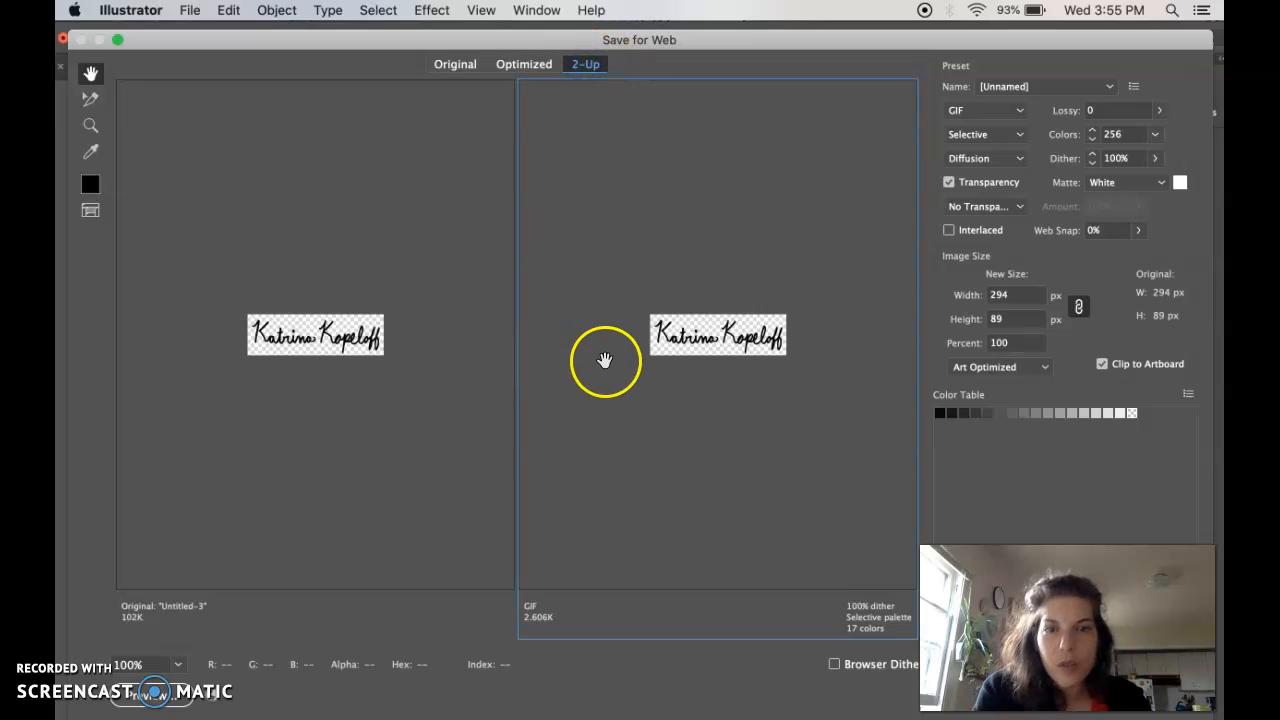
left_click(970, 112)
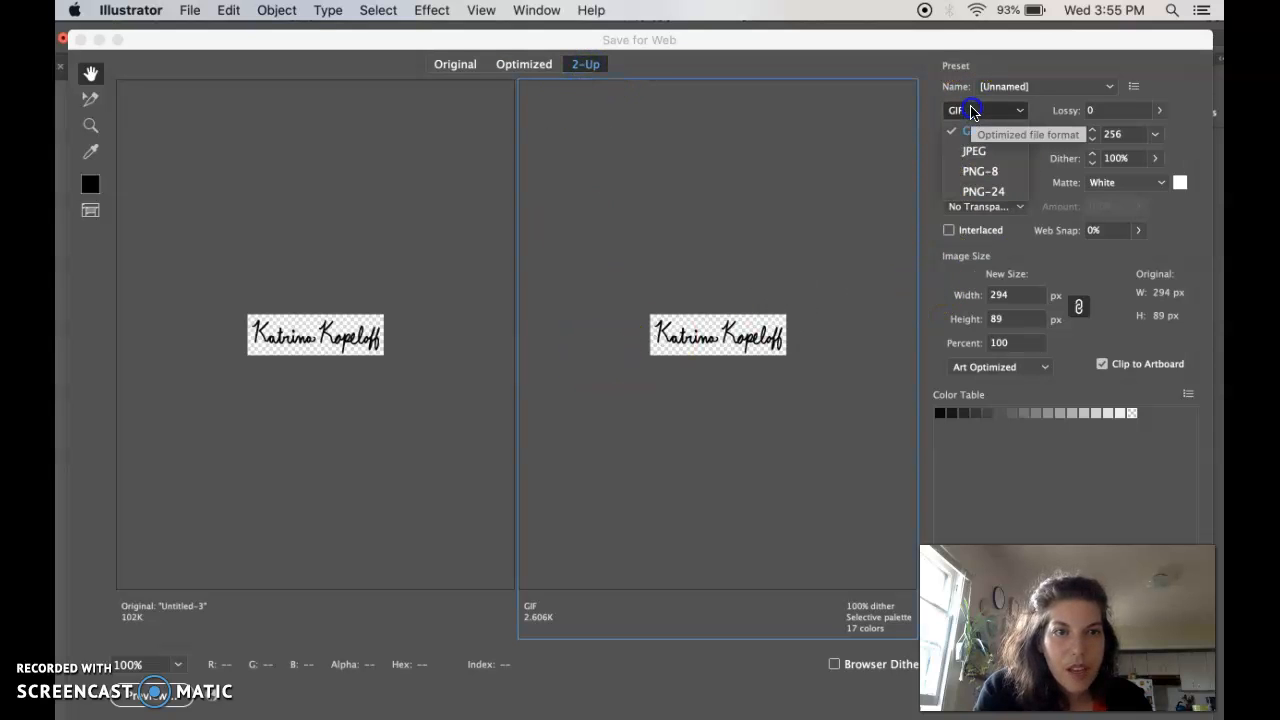
left_click(970, 148)
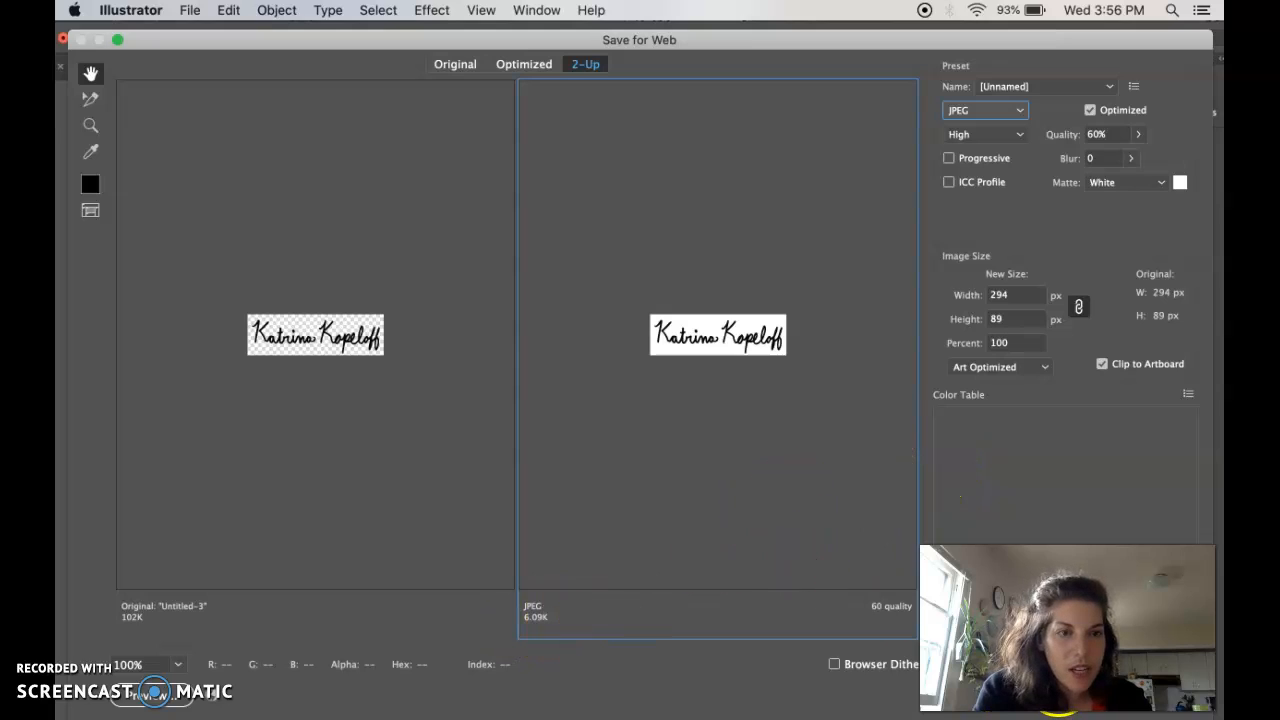
left_click(966, 295)
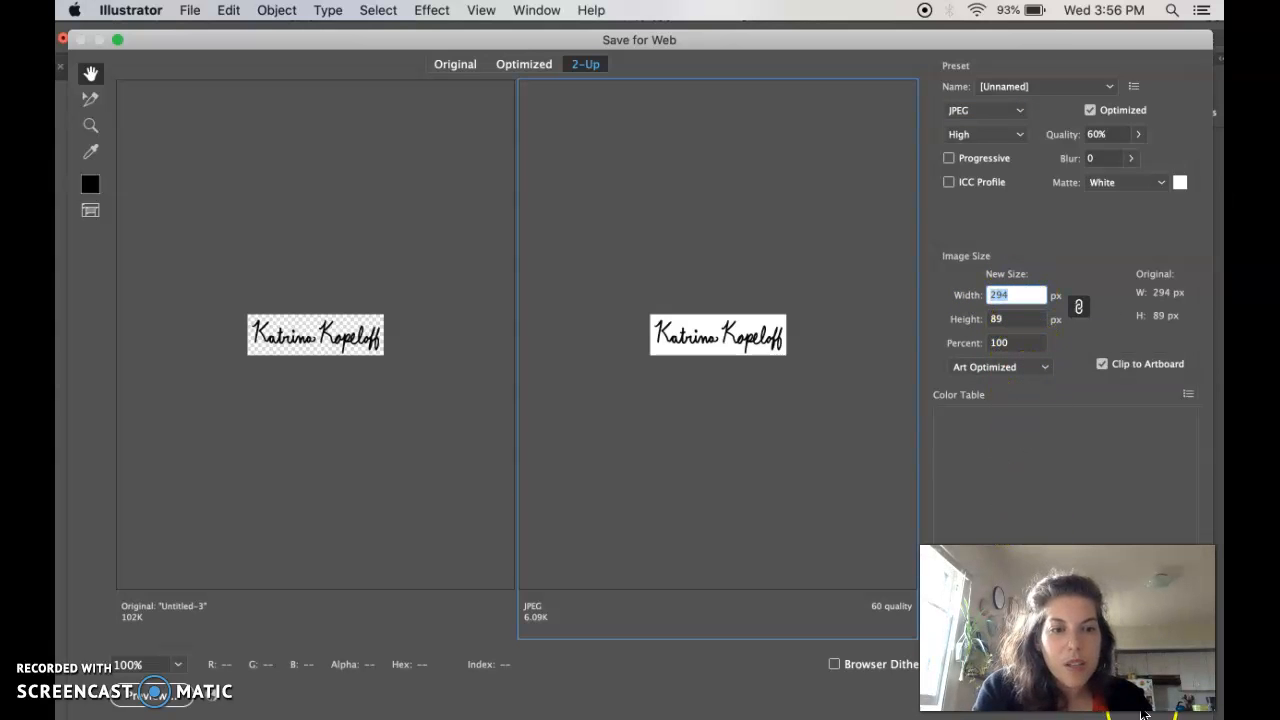
Save the optimized signature JPEG to the Desktop, naming the file after the signer.
key("Return")
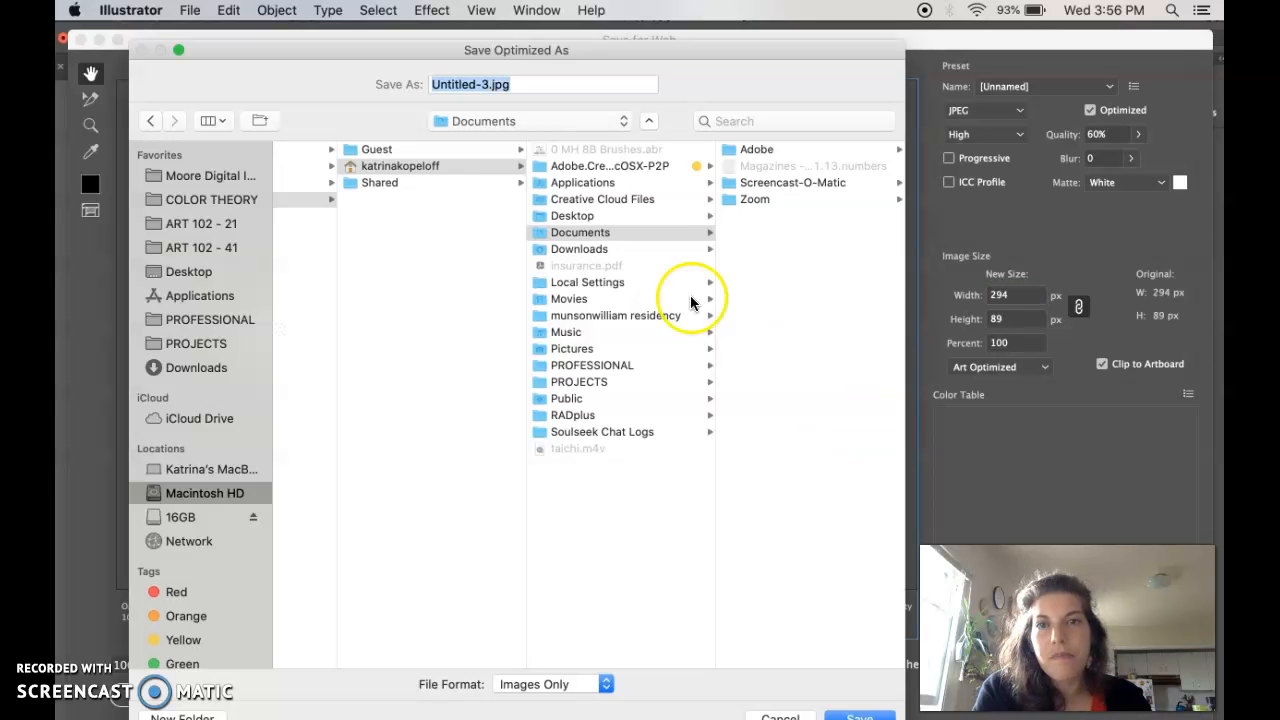
type("katrinakopeloff_handlettering")
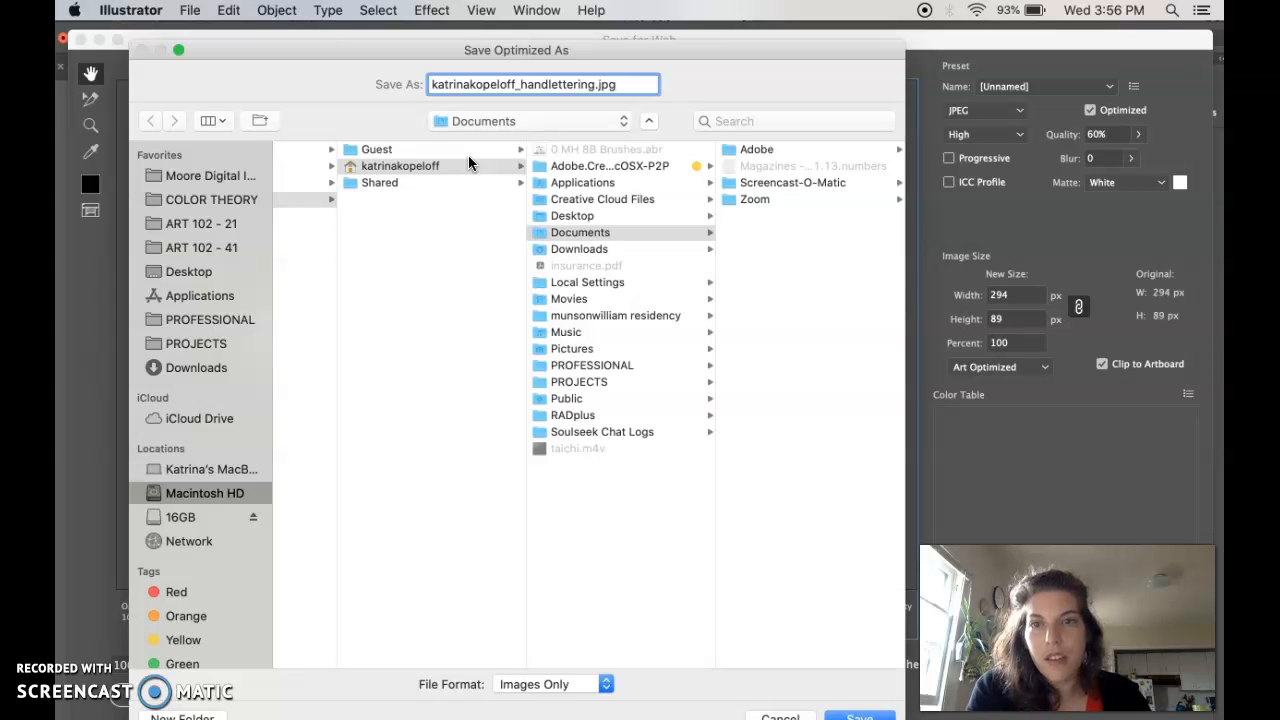
left_click(185, 272)
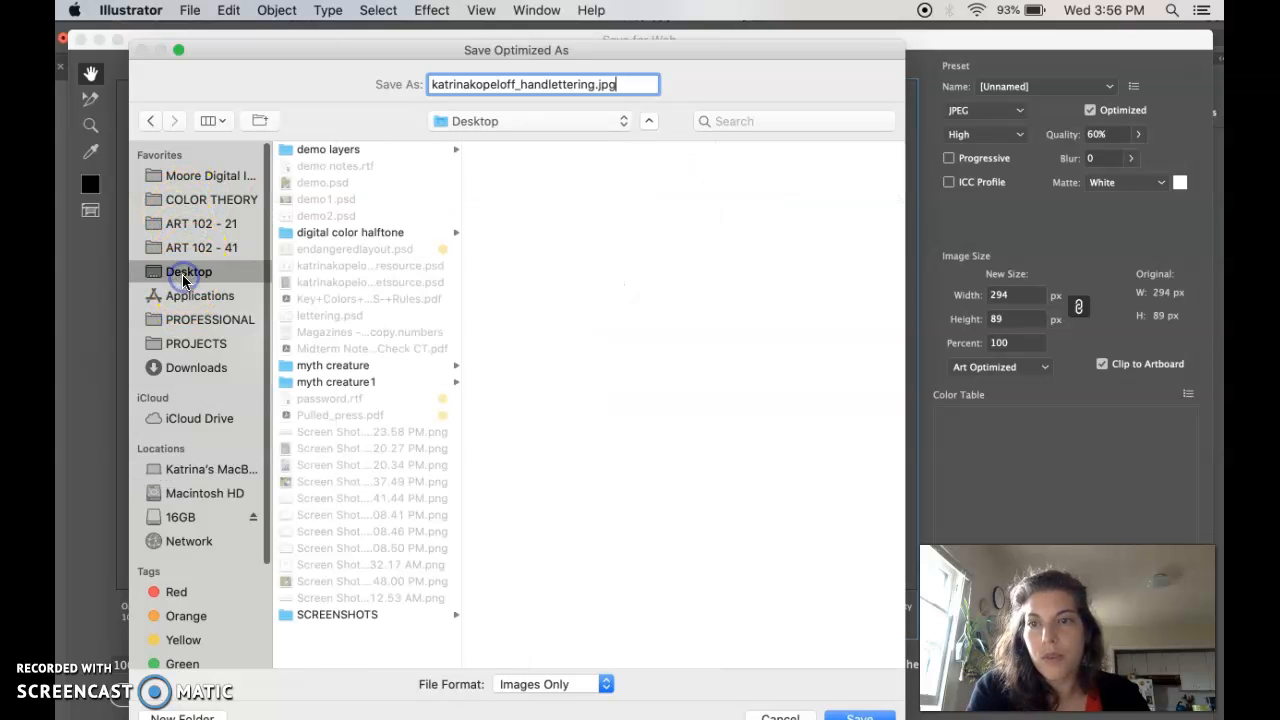
left_click(860, 716)
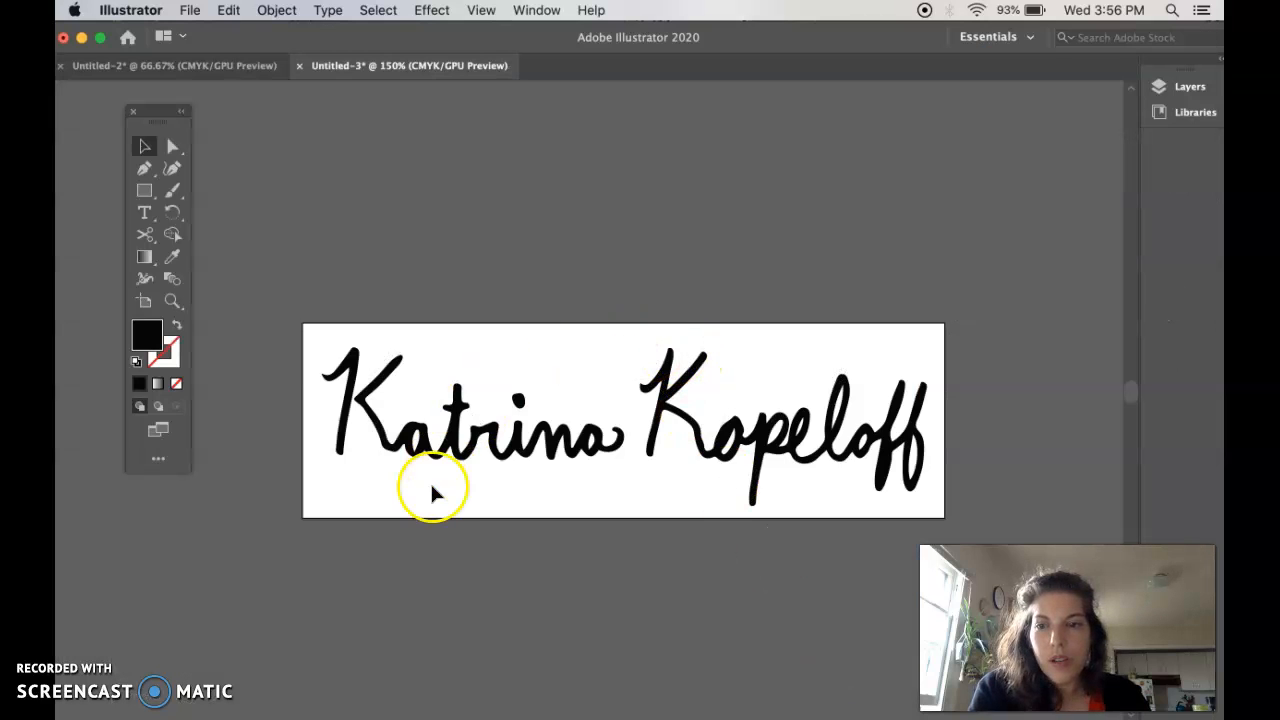
left_click(250, 705)
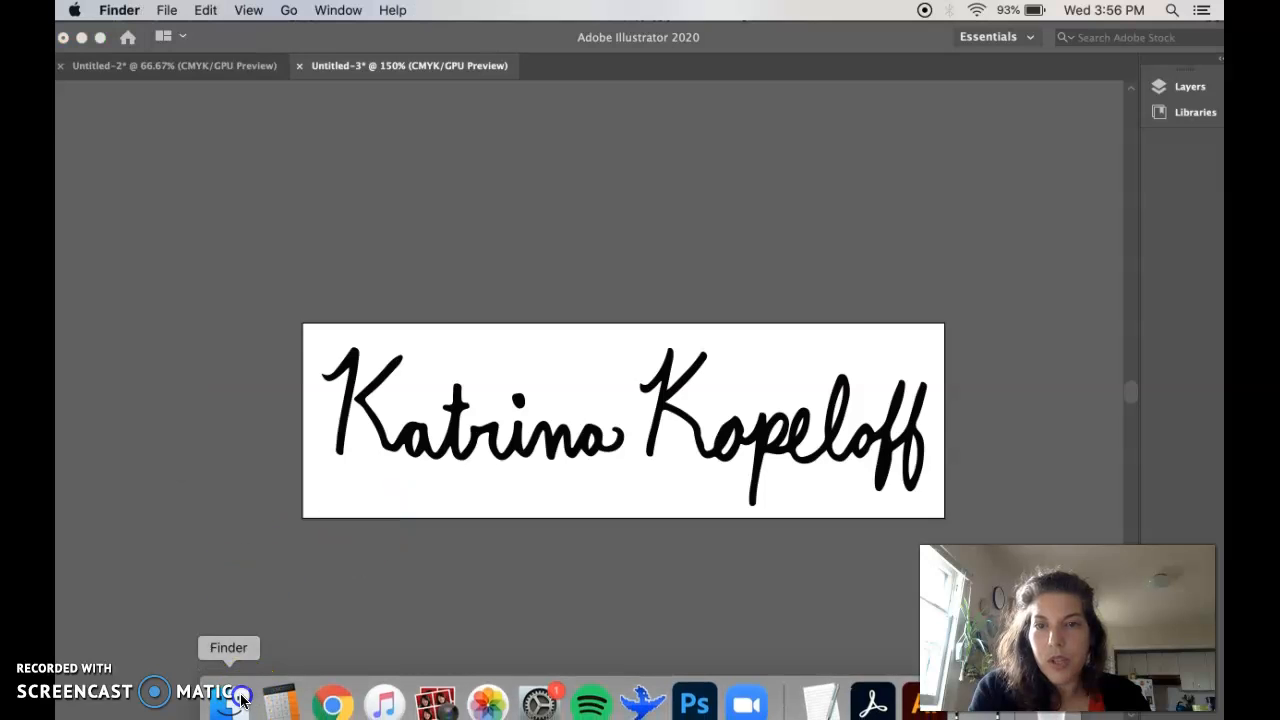
scroll(225, 370, "up", 2)
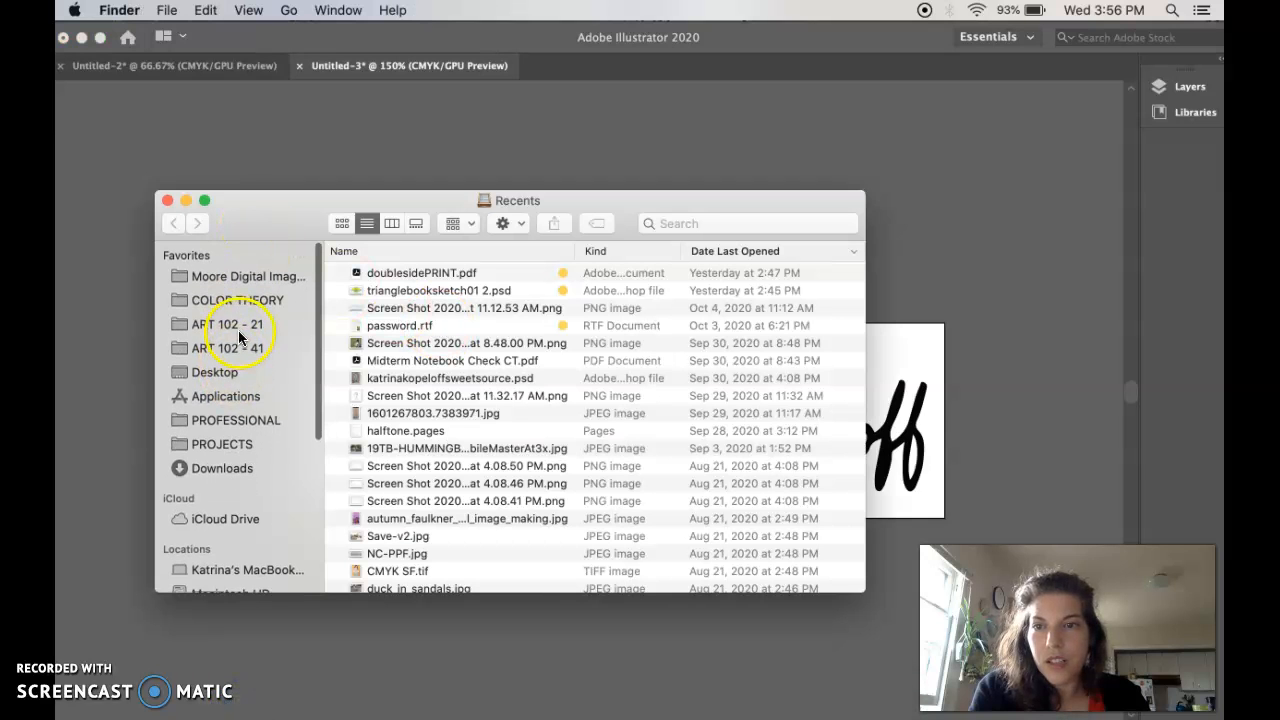
scroll(418, 305, "up", 5)
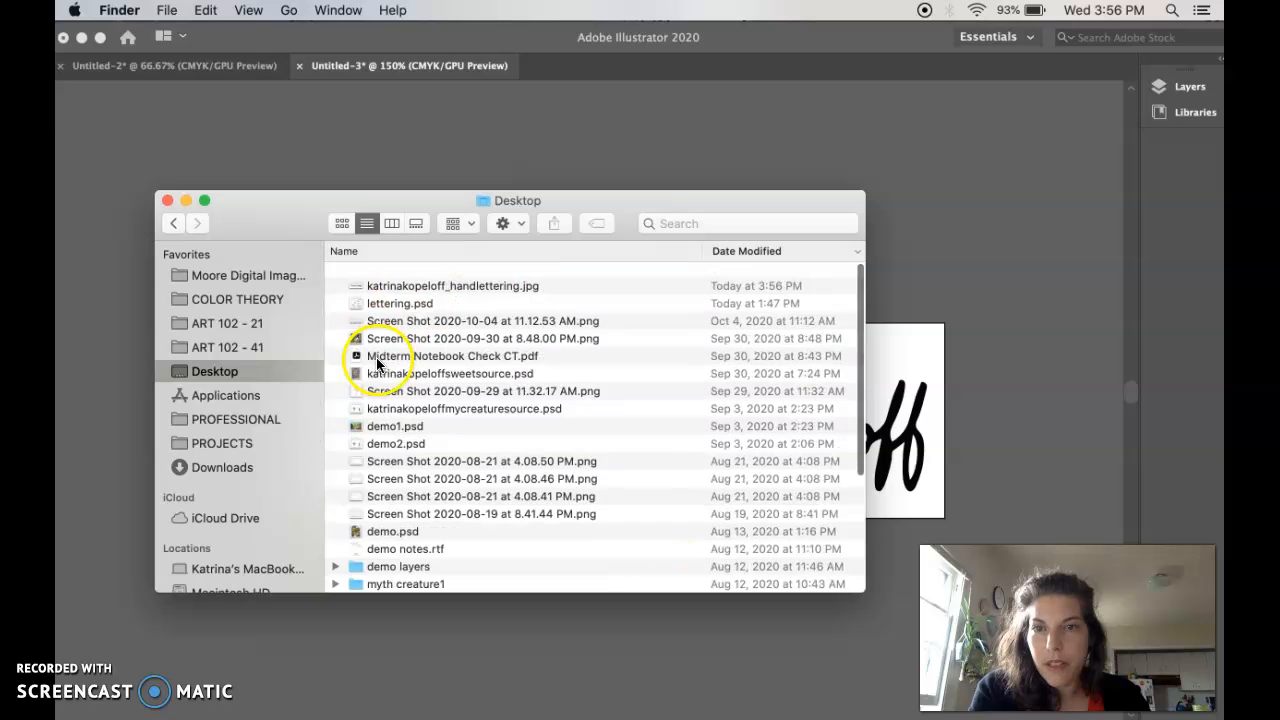
left_click(389, 225)
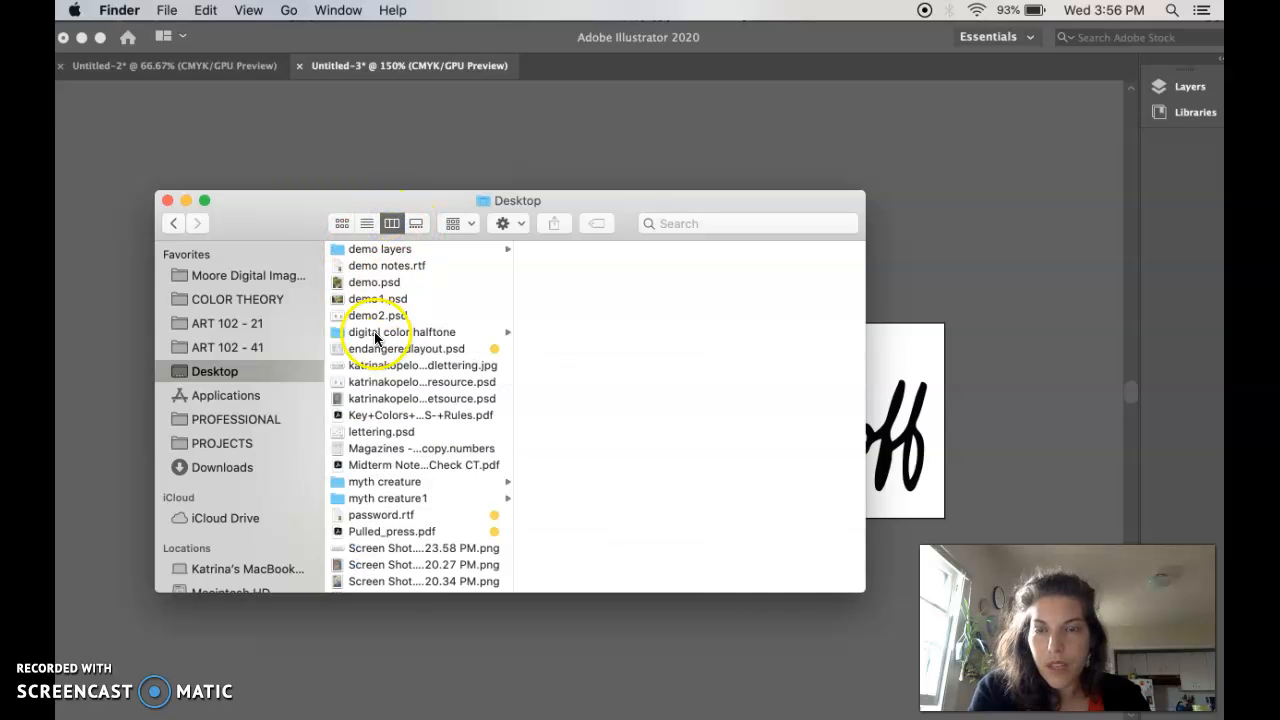
left_click(369, 224)
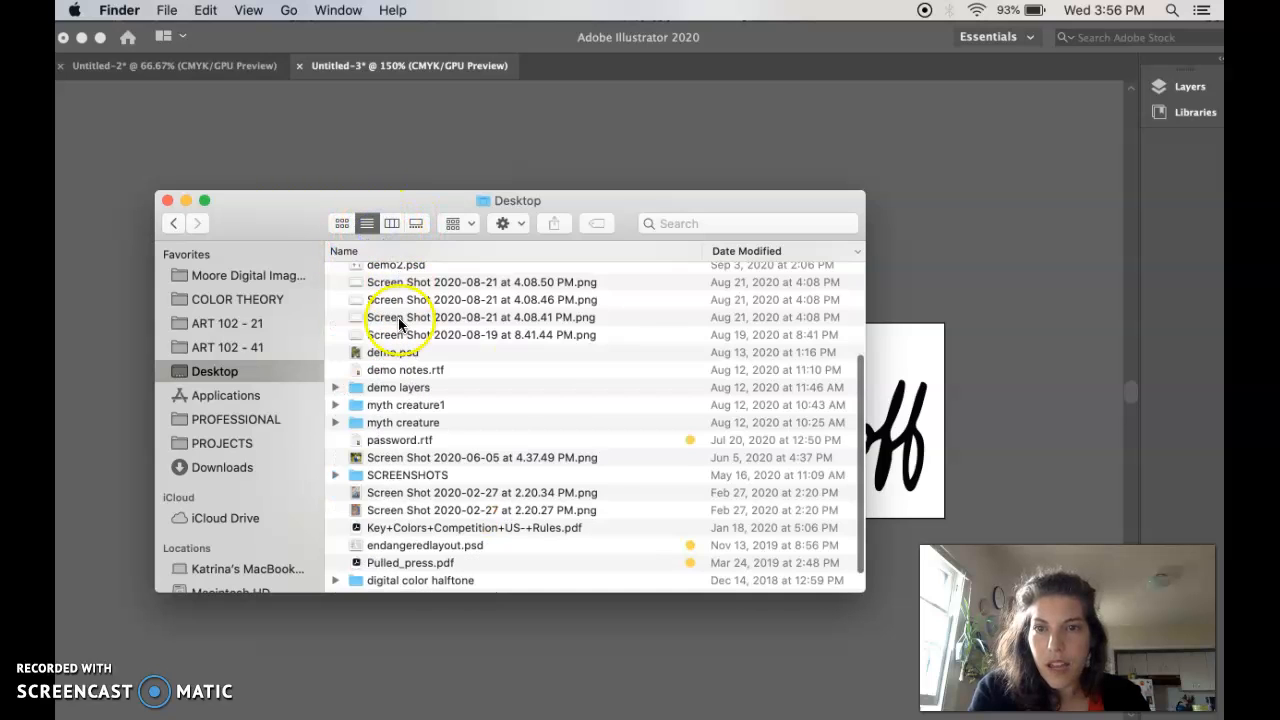
scroll(400, 330, "up", 4)
left_click(435, 272)
key("space")
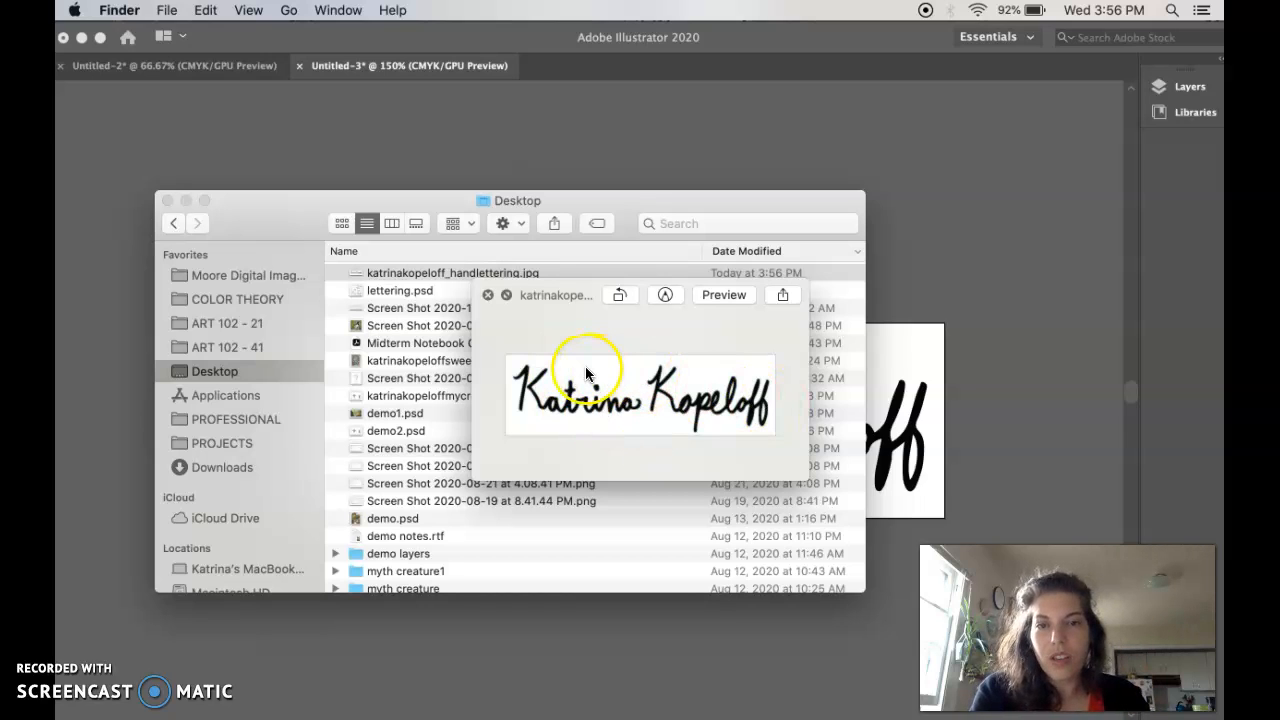
key("space")
key("super+w")
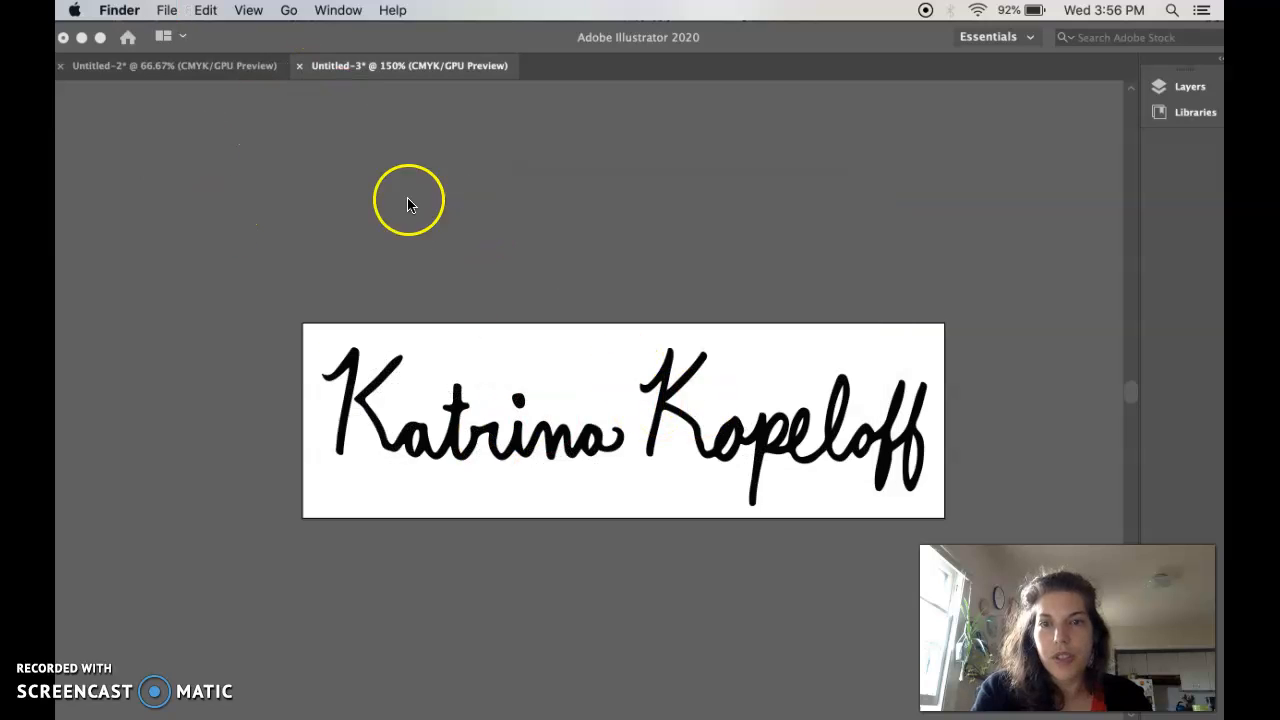